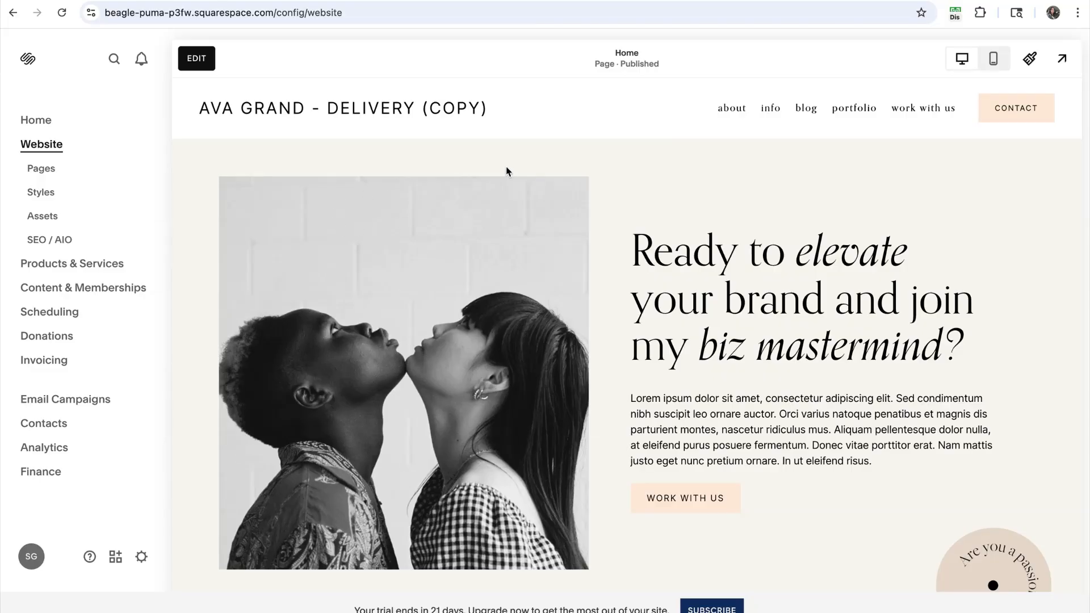
- Open the Home page for editing, examine its hero section and the sections below, and leave the editor
{"action": "left_click", "coordinate": [199, 64]}
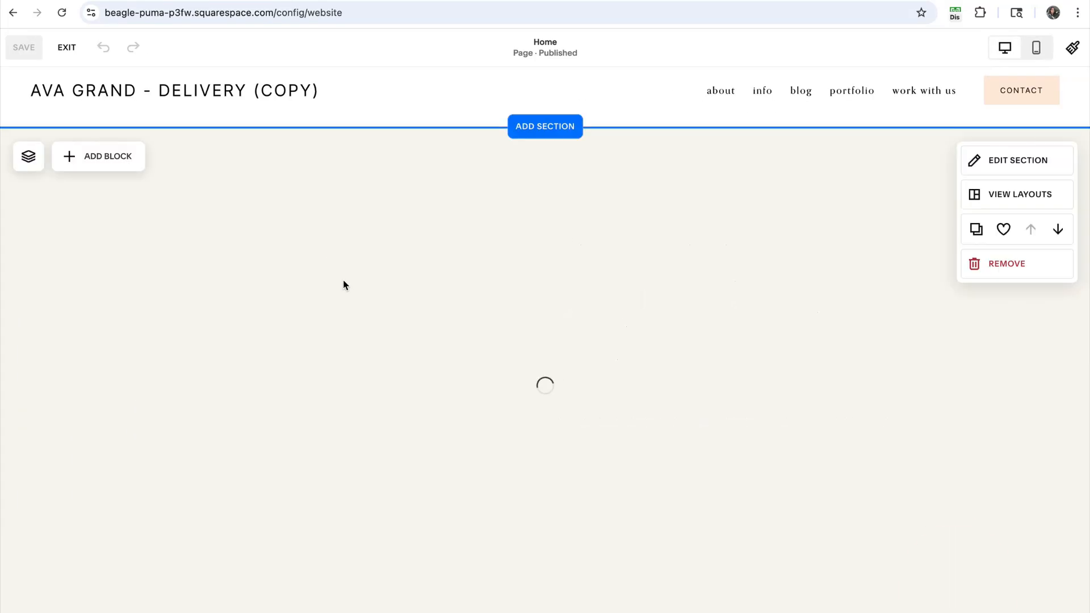
{"action": "scroll", "coordinate": [494, 287], "scroll_direction": "down", "scroll_amount": 5}
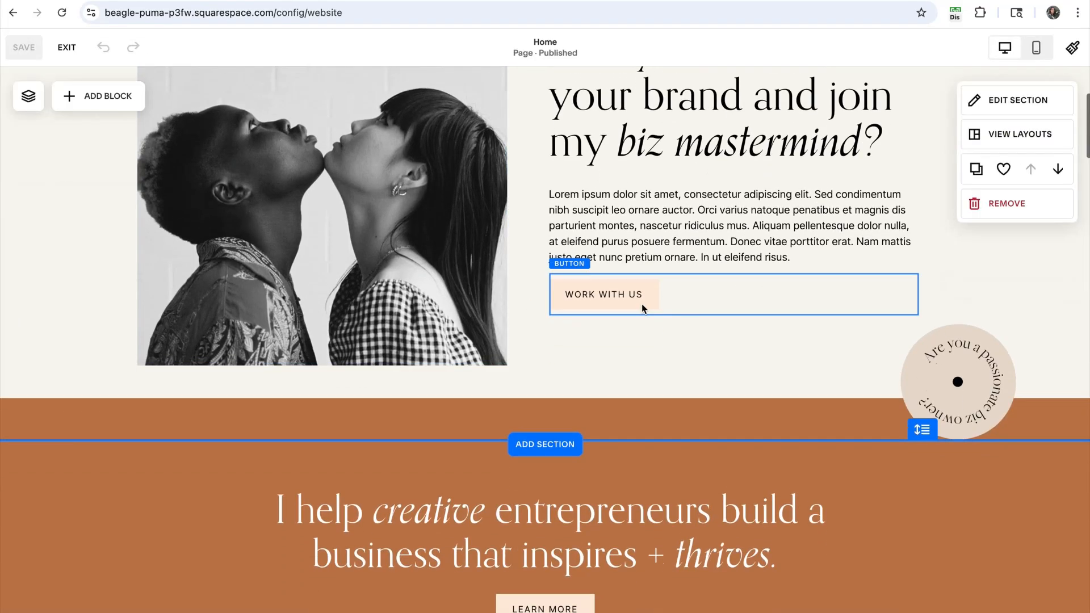
{"action": "scroll", "coordinate": [469, 447], "scroll_direction": "down", "scroll_amount": 7}
{"action": "scroll", "coordinate": [466, 447], "scroll_direction": "up", "scroll_amount": 12}
{"action": "scroll", "coordinate": [464, 449], "scroll_direction": "up", "scroll_amount": 1}
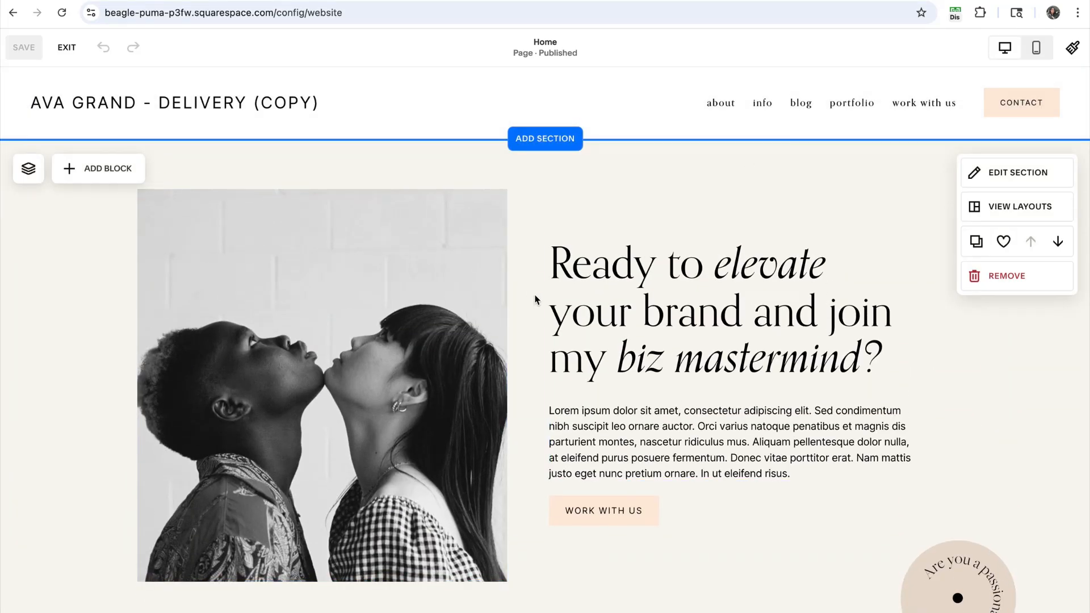
{"action": "scroll", "coordinate": [537, 302], "scroll_direction": "down", "scroll_amount": 2}
{"action": "scroll", "coordinate": [539, 310], "scroll_direction": "up", "scroll_amount": 1}
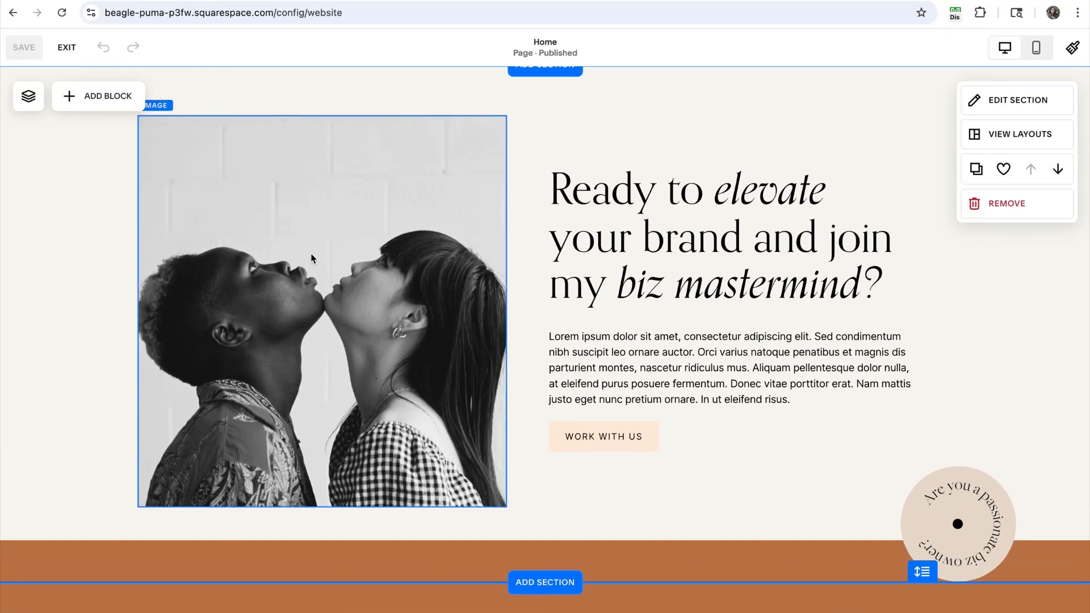
{"action": "scroll", "coordinate": [613, 317], "scroll_direction": "down", "scroll_amount": 2}
{"action": "scroll", "coordinate": [613, 317], "scroll_direction": "up", "scroll_amount": 2}
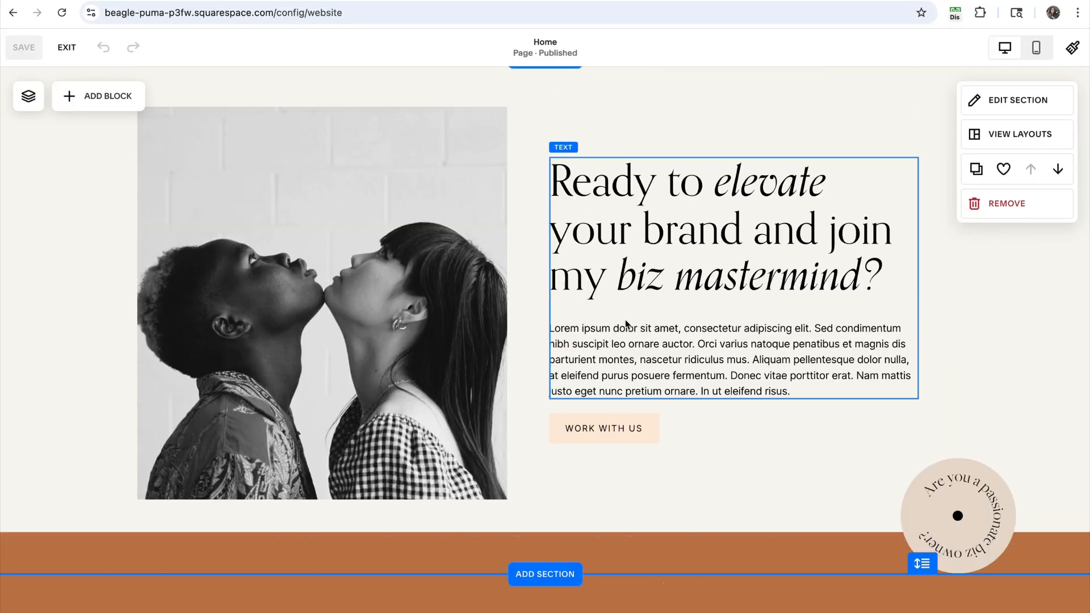
{"action": "scroll", "coordinate": [633, 323], "scroll_direction": "up", "scroll_amount": 2}
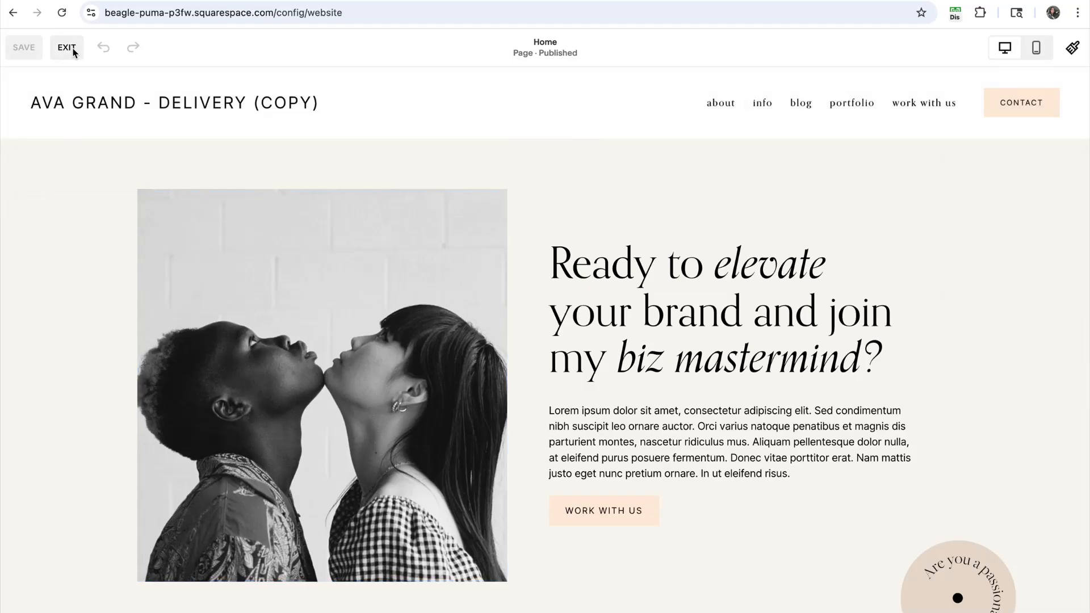
{"action": "left_click", "coordinate": [72, 50]}
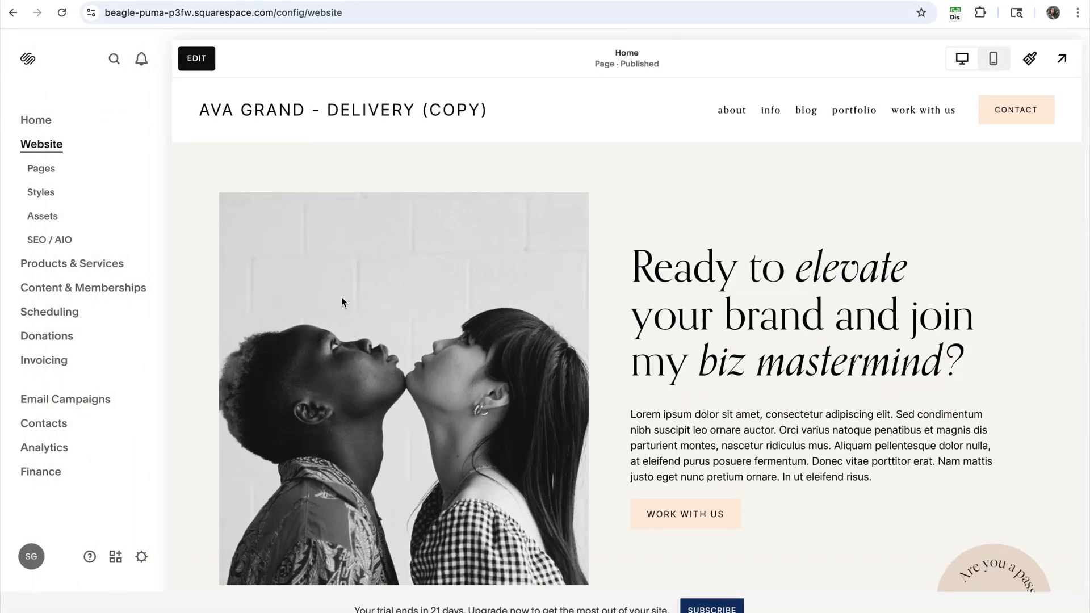
{"action": "scroll", "coordinate": [470, 326], "scroll_direction": "down", "scroll_amount": 1}
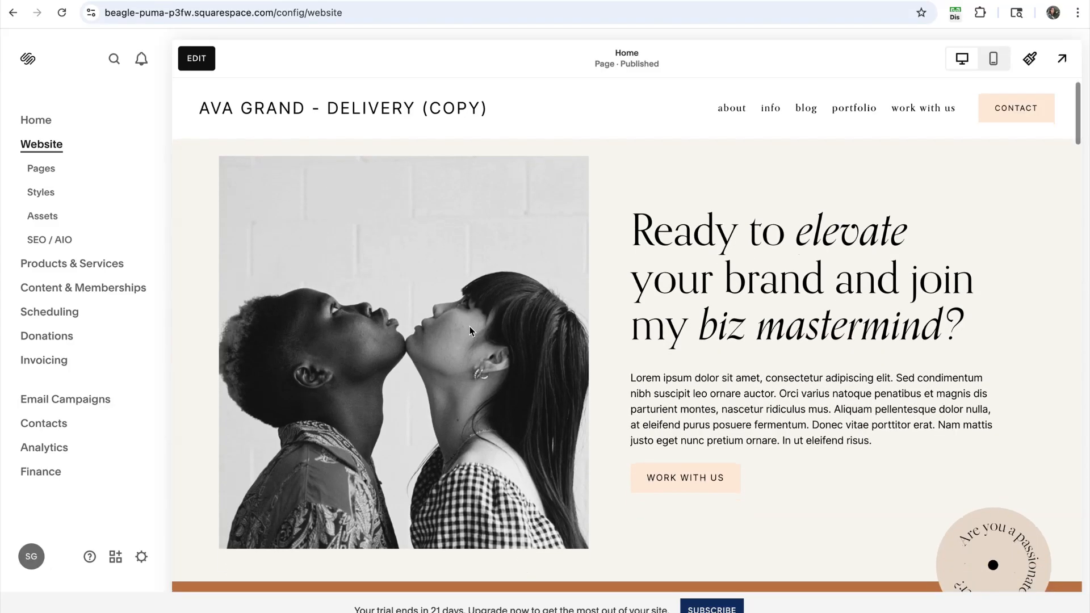
{"action": "scroll", "coordinate": [534, 318], "scroll_direction": "down", "scroll_amount": 7}
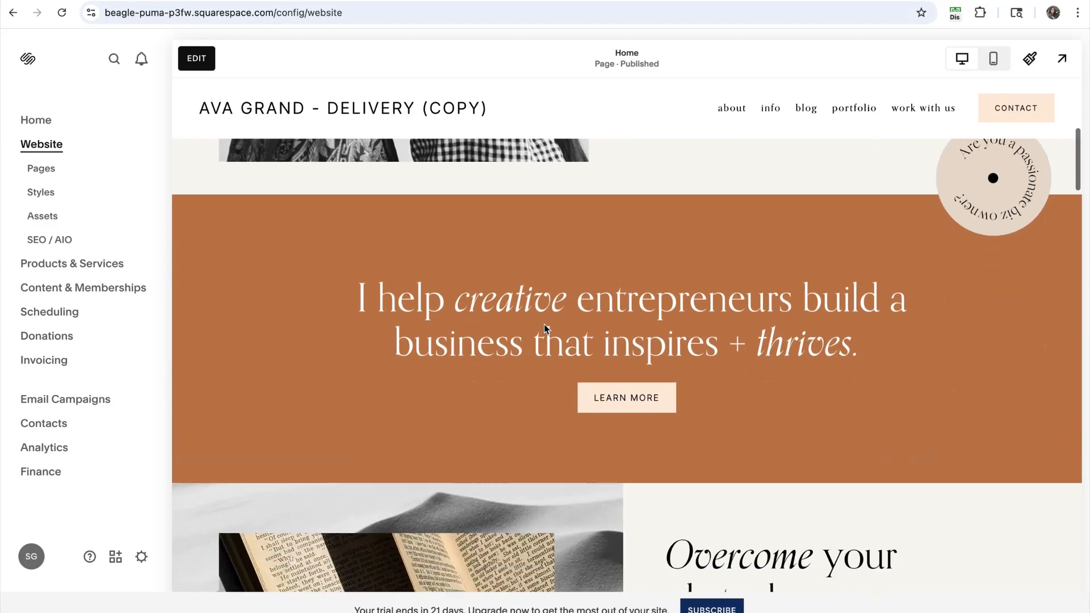
{"action": "scroll", "coordinate": [544, 326], "scroll_direction": "up", "scroll_amount": 7}
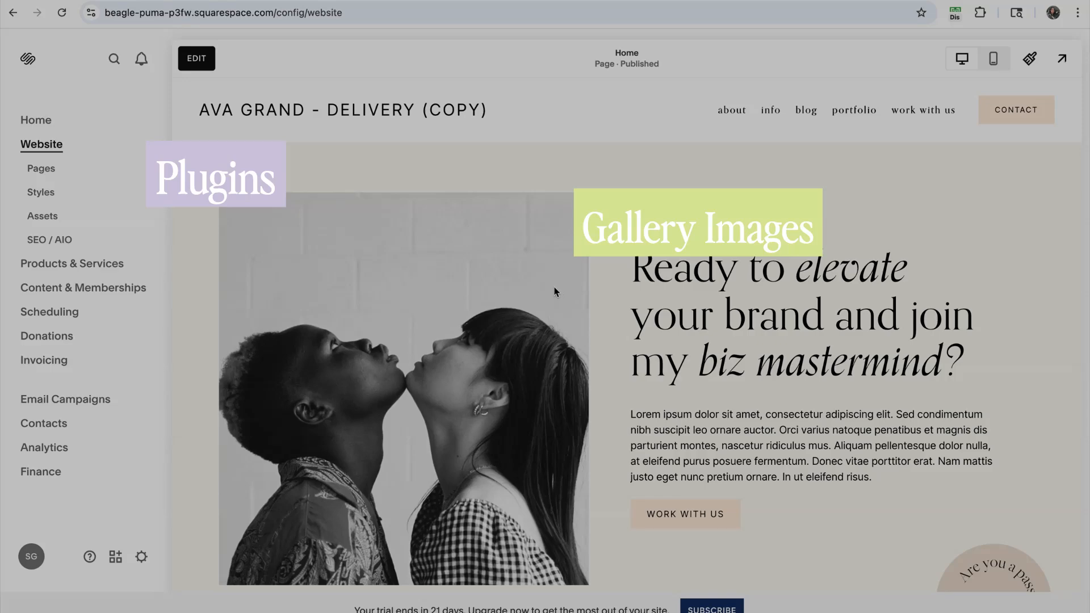
{"action": "scroll", "coordinate": [549, 285], "scroll_direction": "down", "scroll_amount": 1}
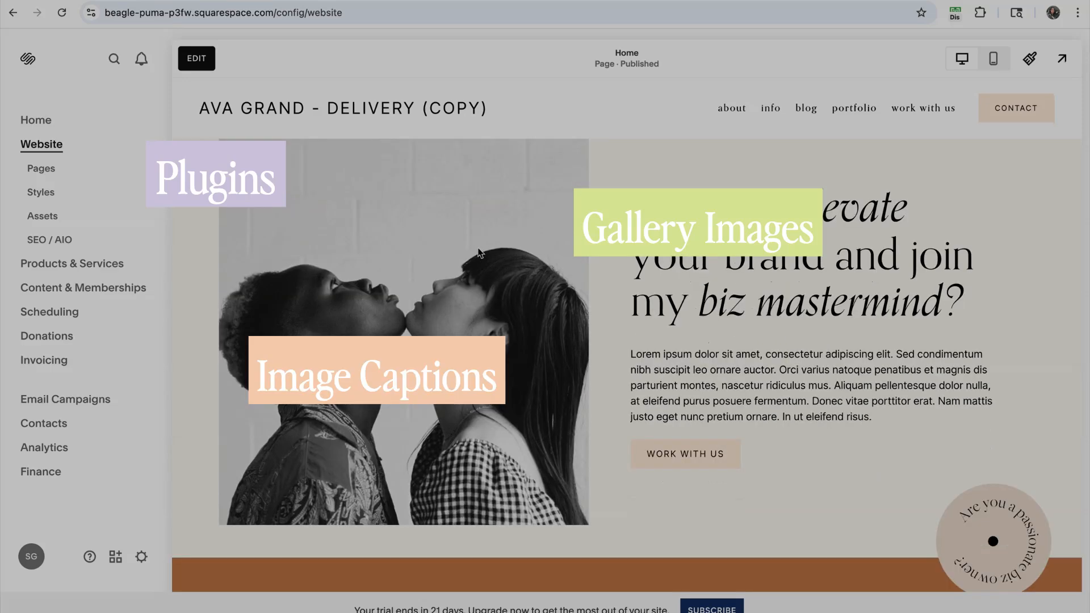
{"action": "scroll", "coordinate": [500, 277], "scroll_direction": "up", "scroll_amount": 1}
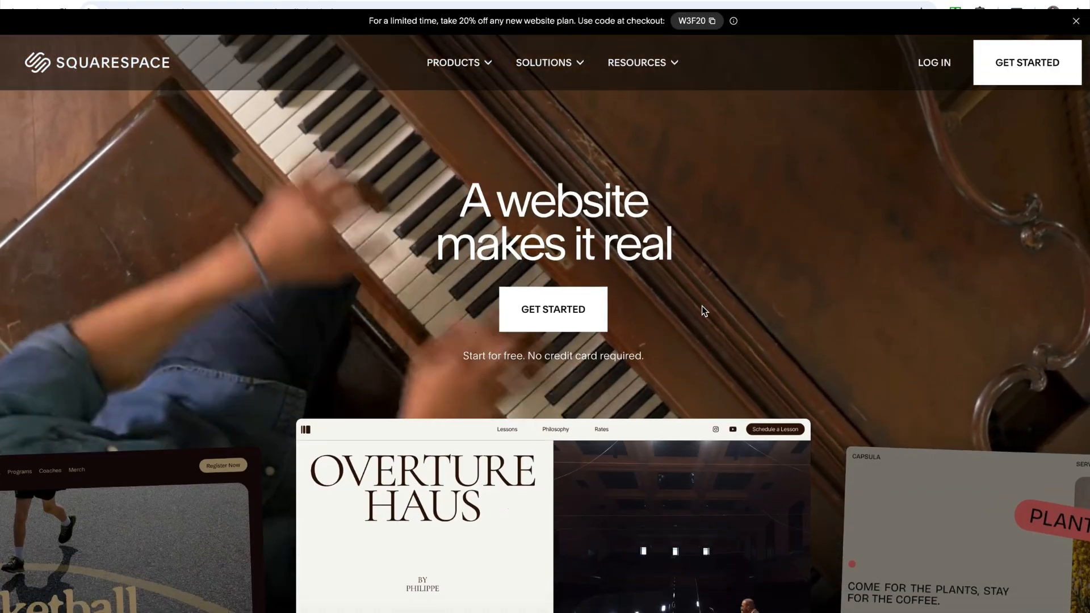
- Look through the Squarespace homepage's "Grow your business" features, viewing Invoicing, Scheduling and Memberships
{"action": "scroll", "coordinate": [701, 306], "scroll_direction": "down", "scroll_amount": 2}
{"action": "scroll", "coordinate": [702, 306], "scroll_direction": "down", "scroll_amount": 3}
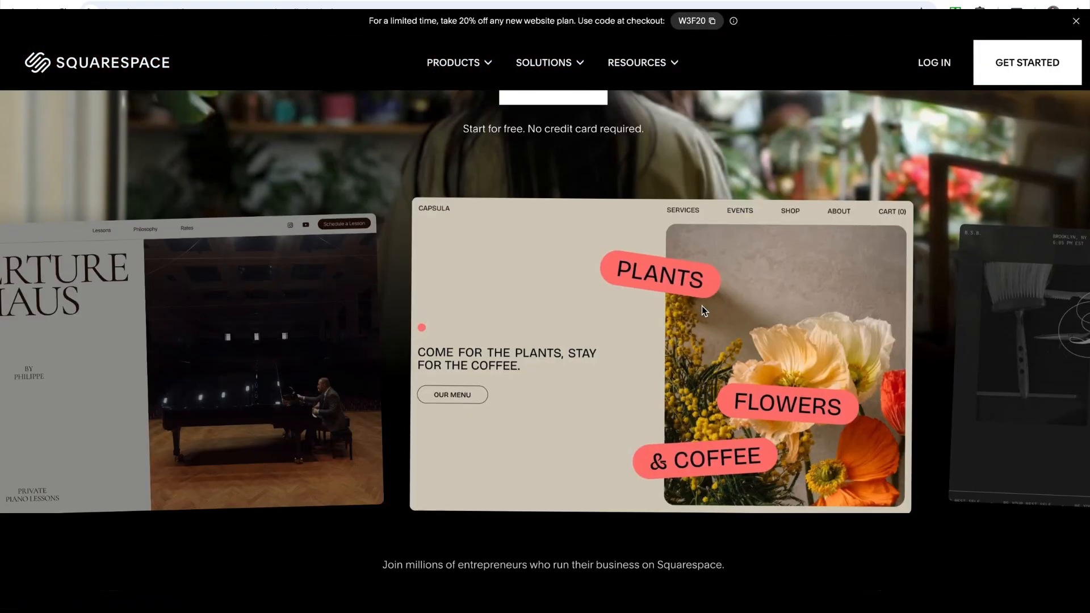
{"action": "scroll", "coordinate": [702, 307], "scroll_direction": "down", "scroll_amount": 6}
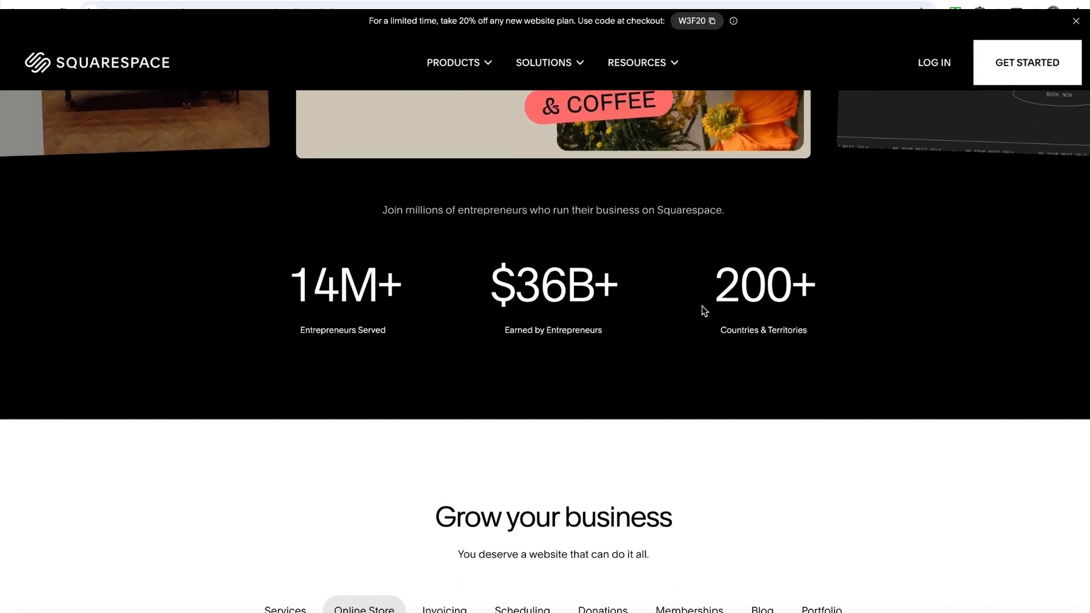
{"action": "scroll", "coordinate": [702, 310], "scroll_direction": "down", "scroll_amount": 4}
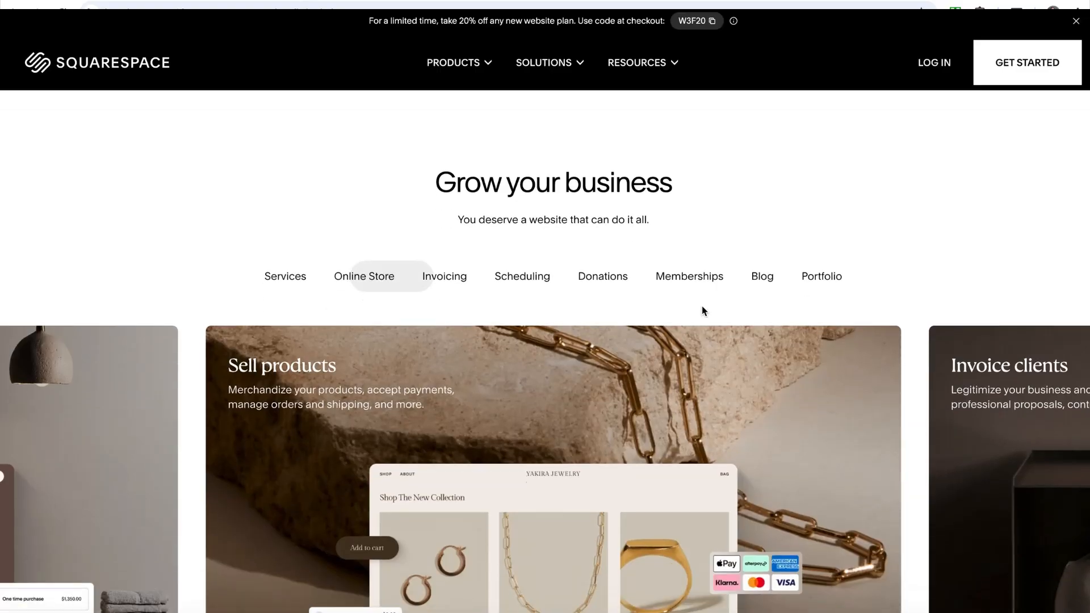
{"action": "scroll", "coordinate": [704, 312], "scroll_direction": "down", "scroll_amount": 2}
{"action": "left_click", "coordinate": [459, 161]}
{"action": "left_click", "coordinate": [519, 161]}
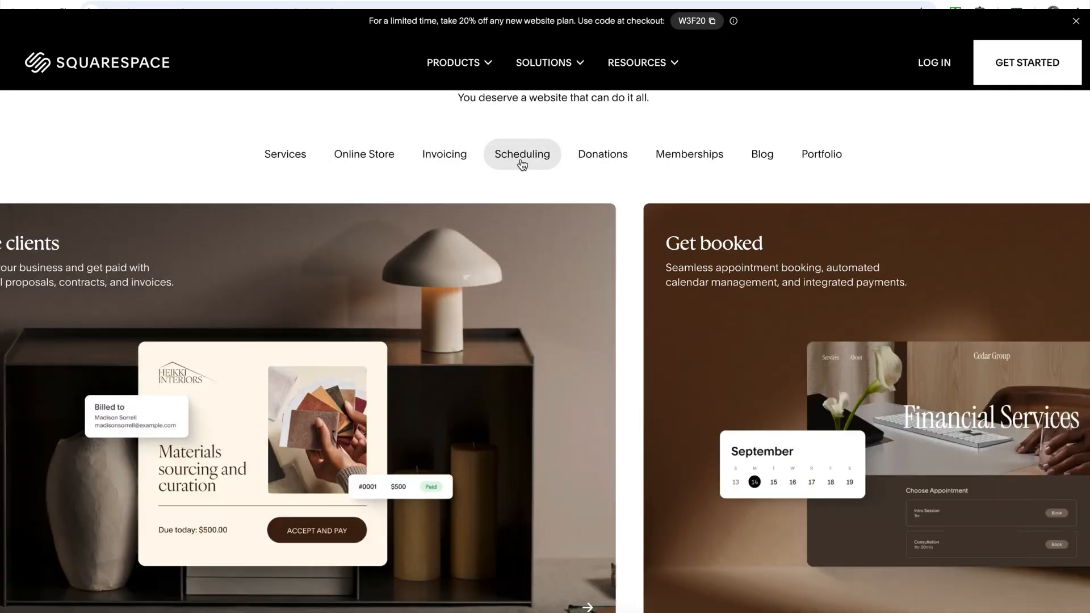
{"action": "scroll", "coordinate": [521, 163], "scroll_direction": "down", "scroll_amount": 1}
{"action": "left_click", "coordinate": [668, 123]}
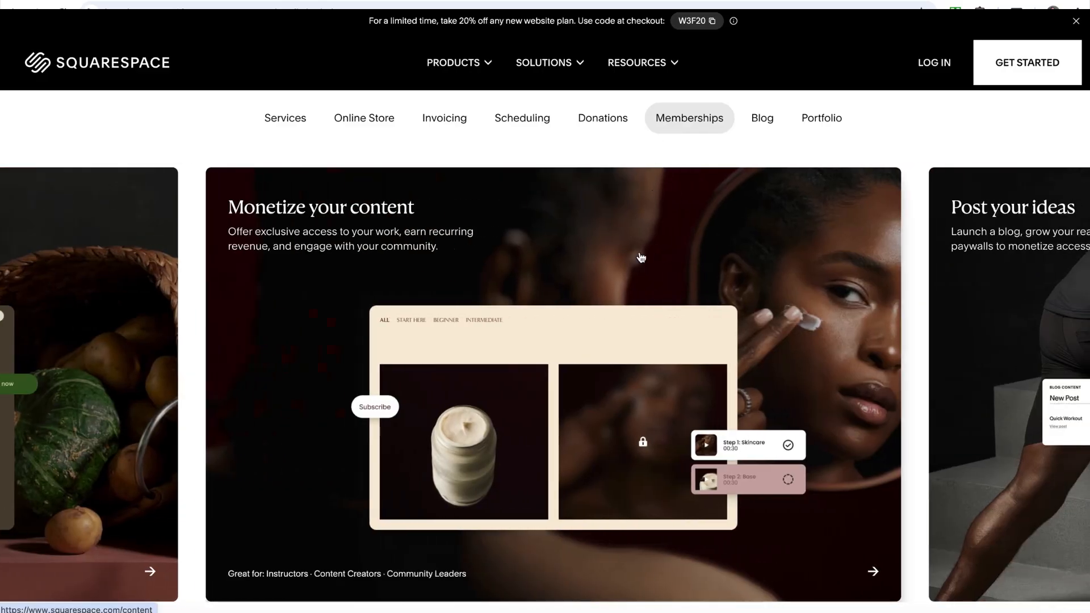
- Browse the "Everything you need on one platform" cards, advancing the carousel to the Contacts and Email Campaigns features
{"action": "scroll", "coordinate": [641, 257], "scroll_direction": "down", "scroll_amount": 7}
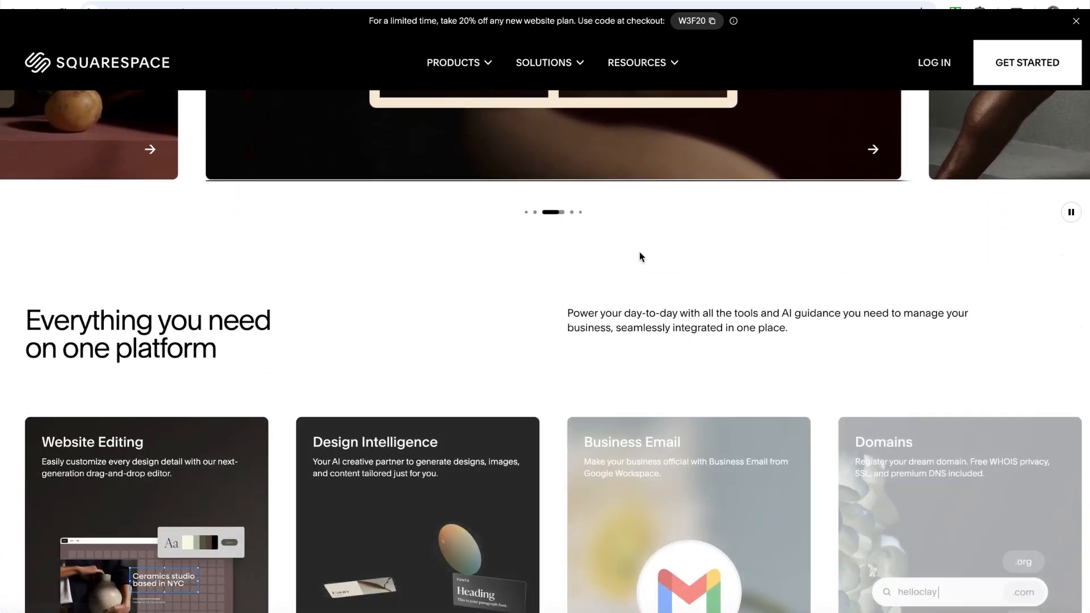
{"action": "scroll", "coordinate": [639, 251], "scroll_direction": "down", "scroll_amount": 4}
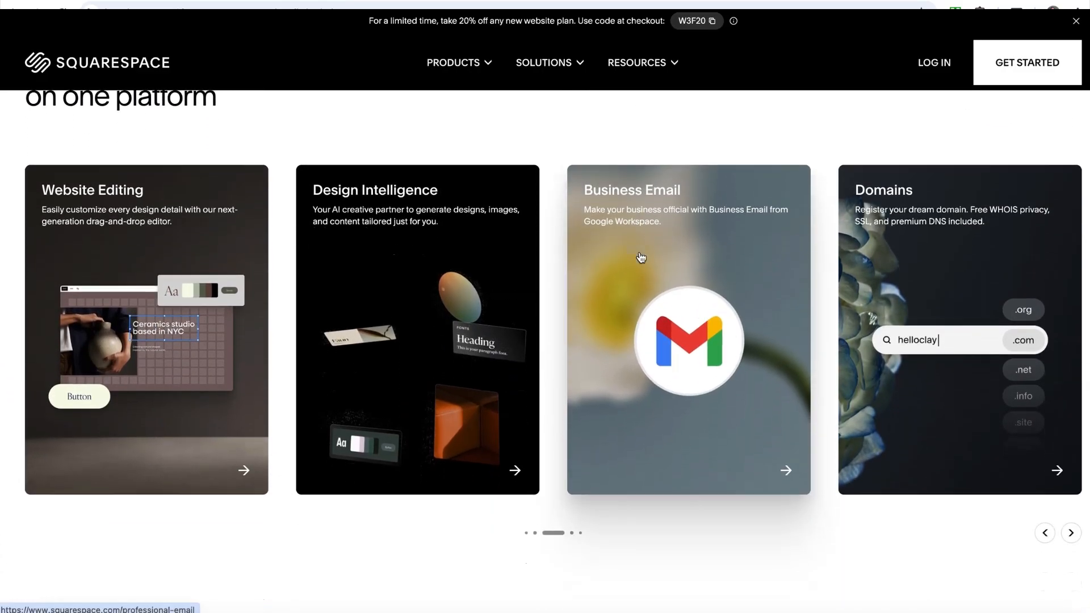
{"action": "left_click", "coordinate": [1077, 535]}
{"action": "left_click", "coordinate": [1077, 534]}
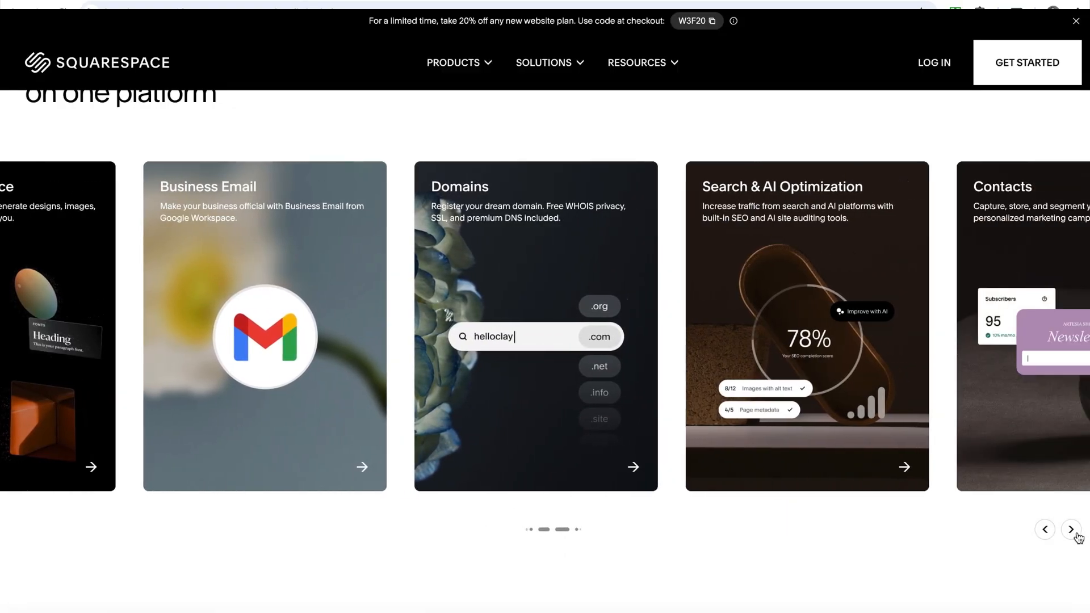
{"action": "left_click", "coordinate": [1071, 530]}
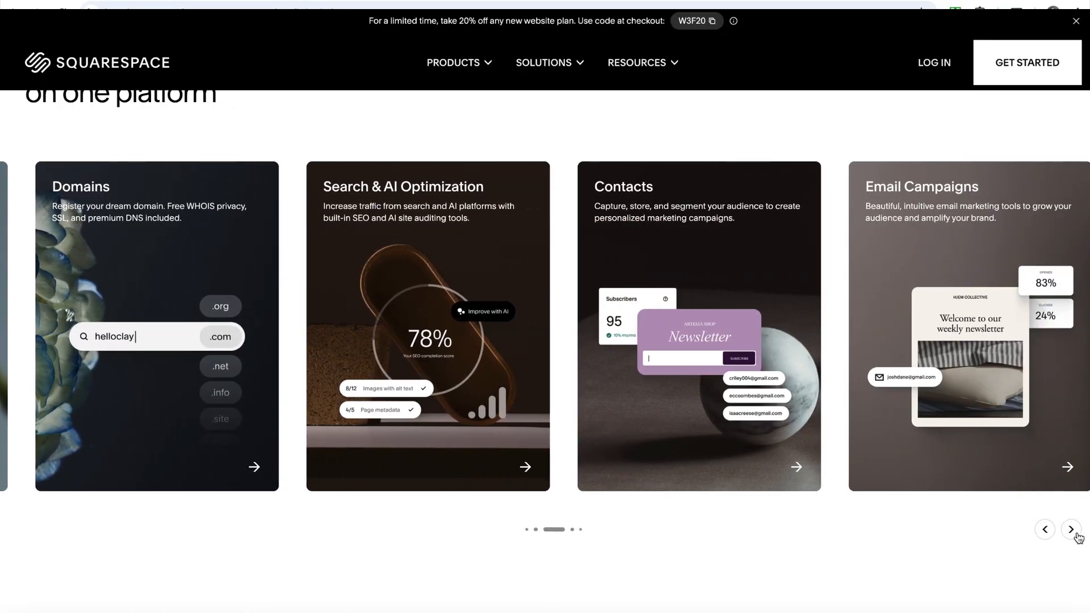
{"action": "scroll", "coordinate": [917, 519], "scroll_direction": "down", "scroll_amount": 3}
{"action": "scroll", "coordinate": [917, 519], "scroll_direction": "down", "scroll_amount": 5}
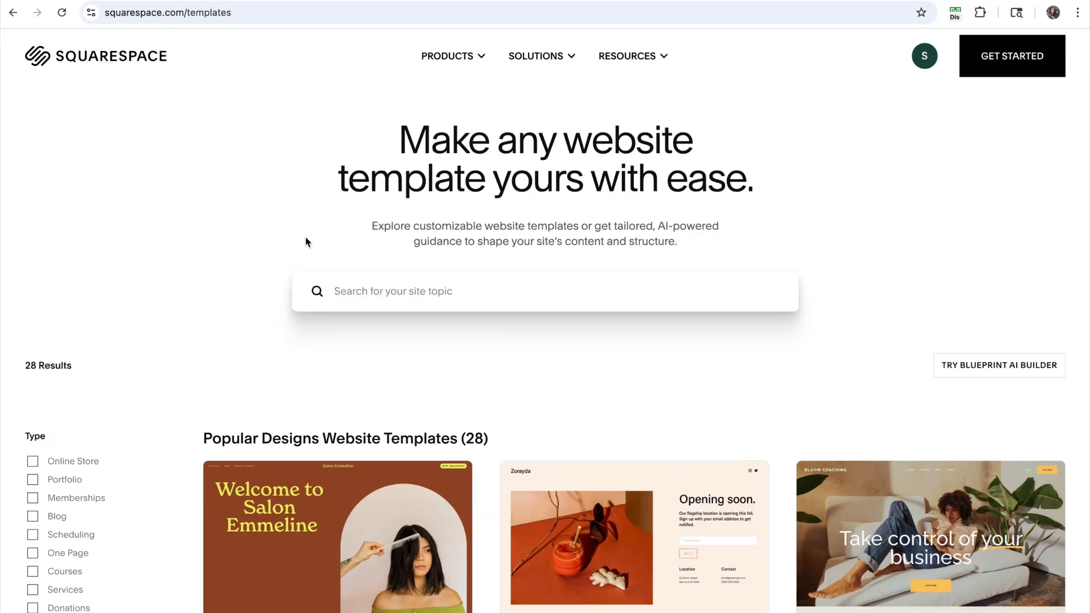
- Browse the Popular Designs website templates on the Squarespace templates page, down to the photography and restaurant designs
{"action": "scroll", "coordinate": [292, 244], "scroll_direction": "down", "scroll_amount": 3}
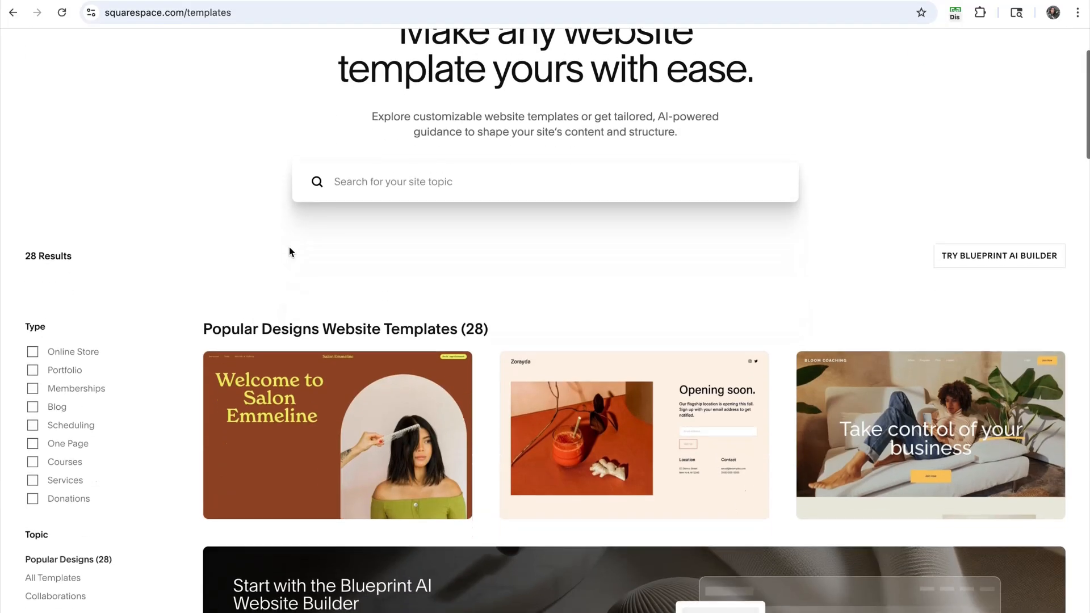
{"action": "scroll", "coordinate": [289, 251], "scroll_direction": "down", "scroll_amount": 3}
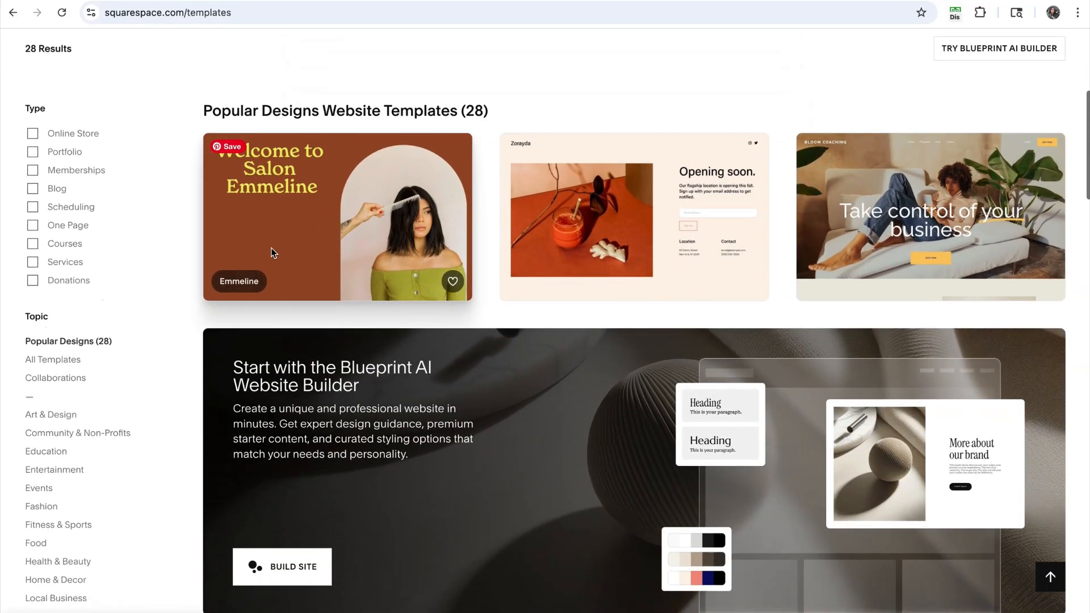
{"action": "scroll", "coordinate": [216, 256], "scroll_direction": "down", "scroll_amount": 9}
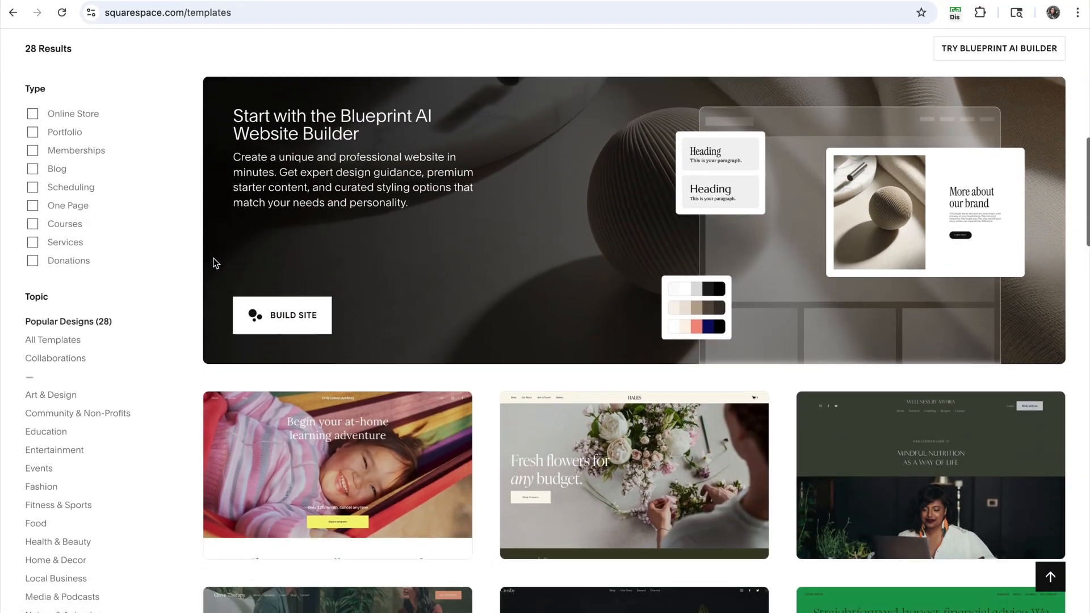
{"action": "scroll", "coordinate": [213, 258], "scroll_direction": "down", "scroll_amount": 3}
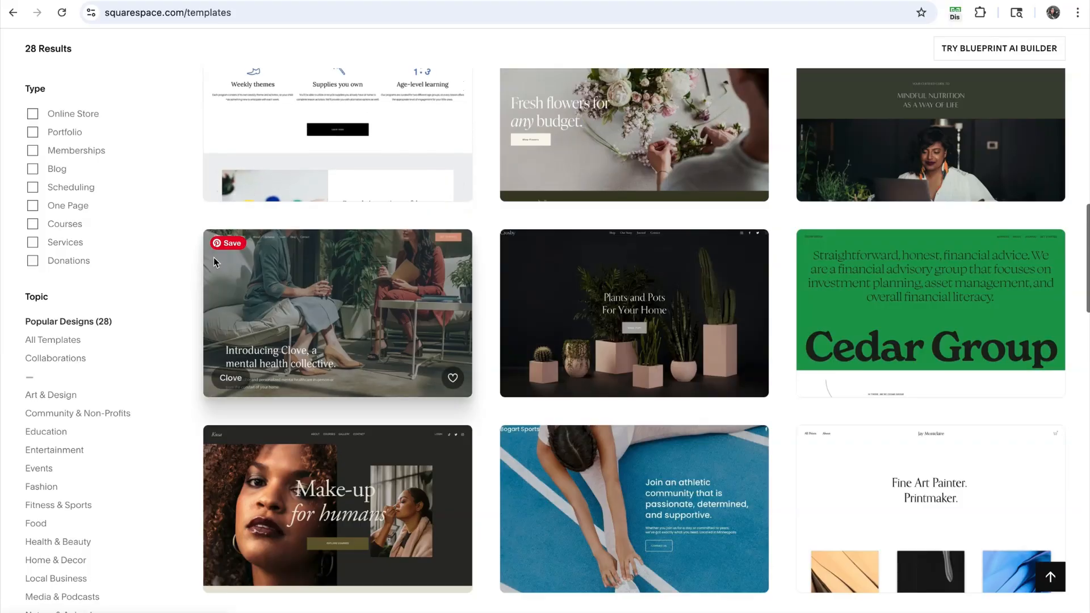
{"action": "scroll", "coordinate": [214, 257], "scroll_direction": "down", "scroll_amount": 3}
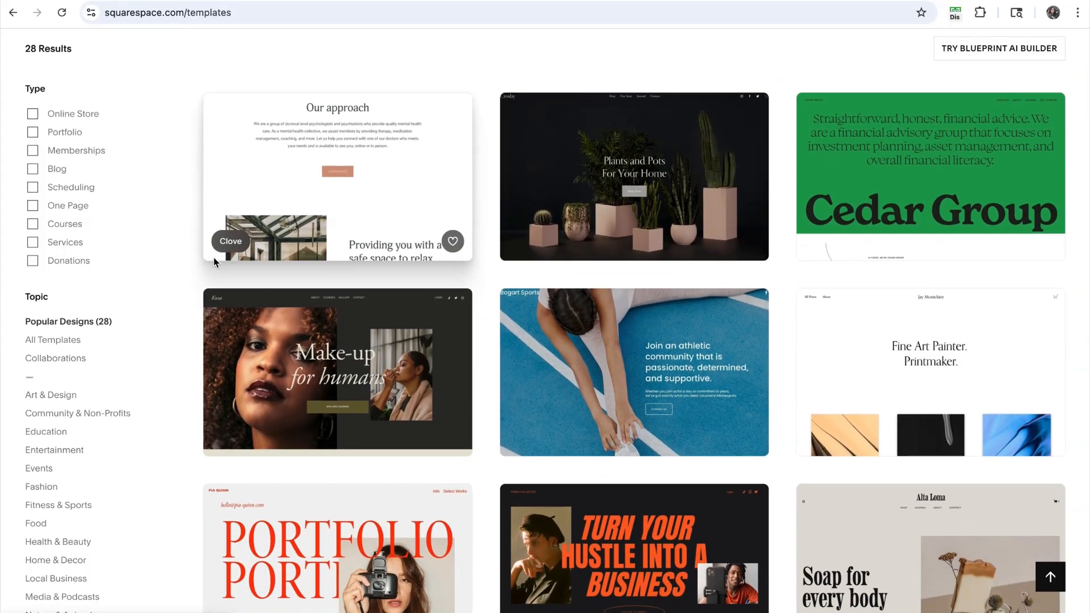
{"action": "scroll", "coordinate": [213, 257], "scroll_direction": "down", "scroll_amount": 3}
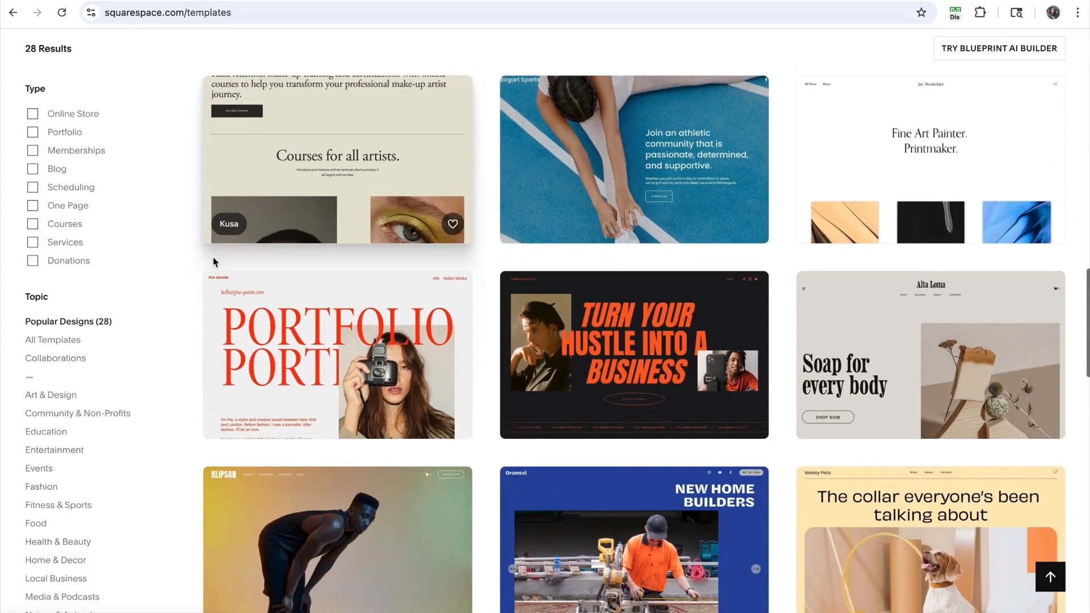
{"action": "scroll", "coordinate": [210, 260], "scroll_direction": "down", "scroll_amount": 3}
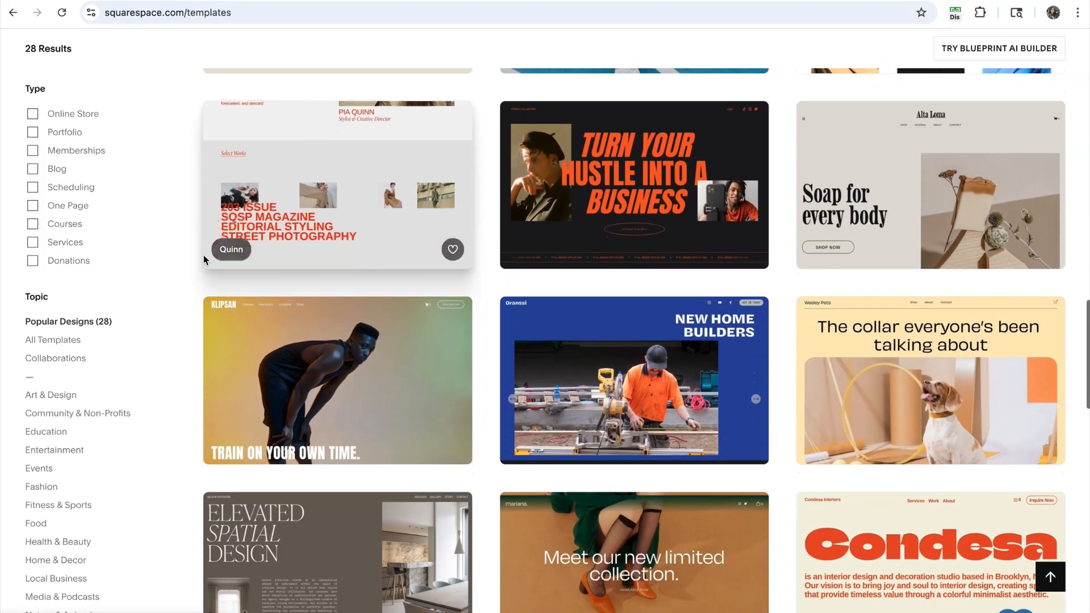
{"action": "scroll", "coordinate": [191, 299], "scroll_direction": "down", "scroll_amount": 4}
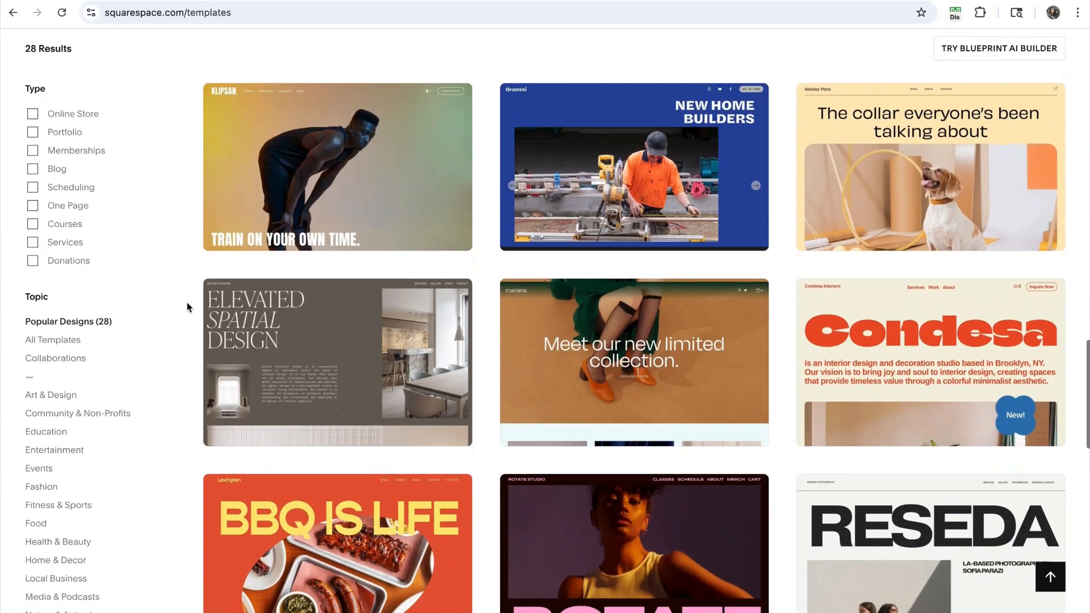
{"action": "scroll", "coordinate": [196, 311], "scroll_direction": "down", "scroll_amount": 2}
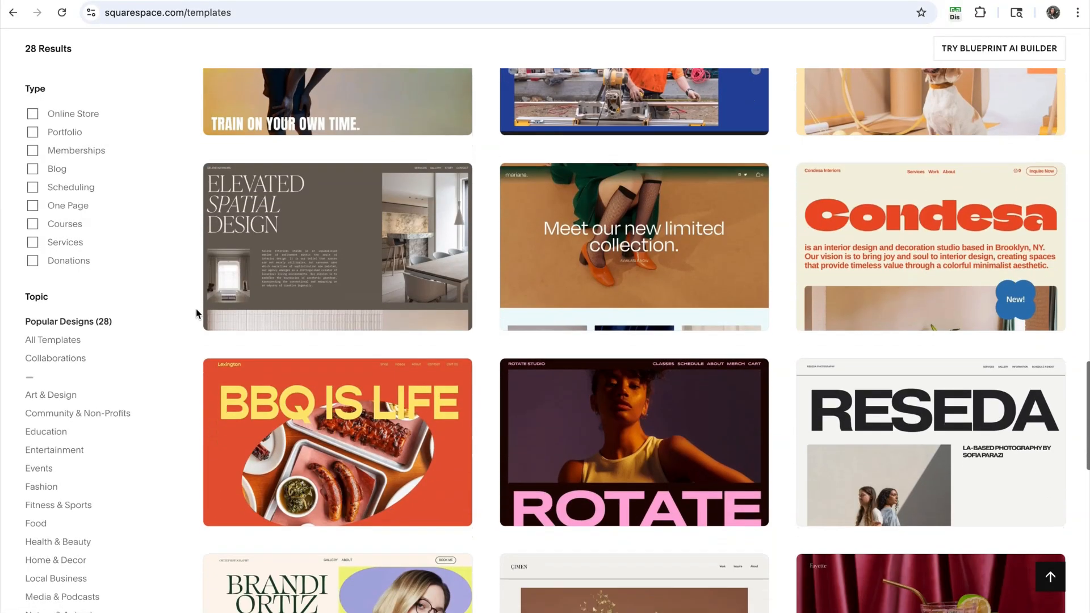
{"action": "scroll", "coordinate": [227, 318], "scroll_direction": "down", "scroll_amount": 2}
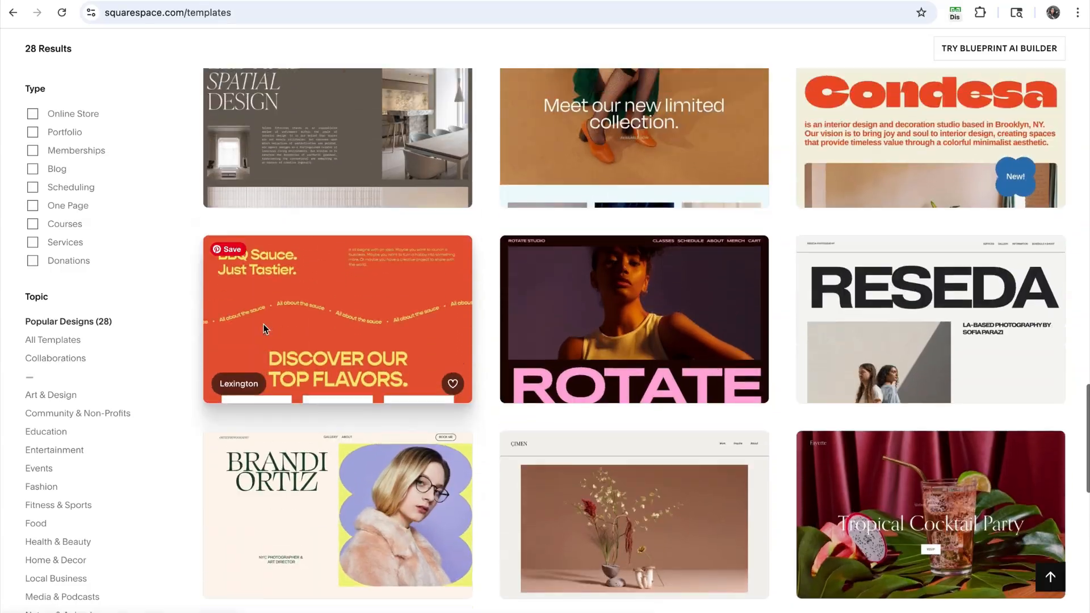
- Return to the upper rows of Popular Designs and open the "Fresh flowers for any budget" template
{"action": "scroll", "coordinate": [263, 329], "scroll_direction": "up", "scroll_amount": 8}
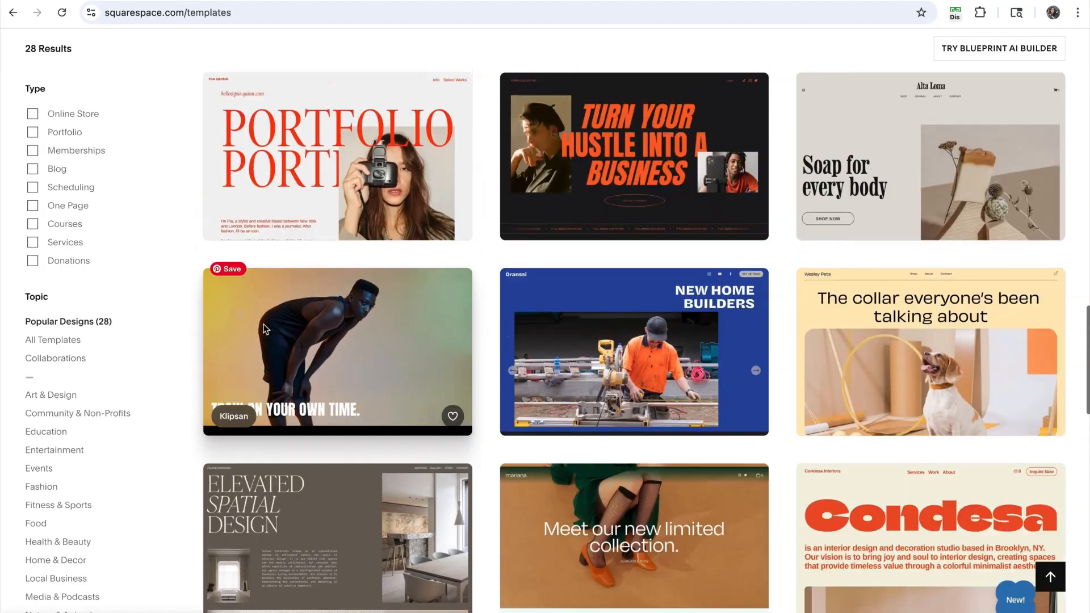
{"action": "scroll", "coordinate": [263, 328], "scroll_direction": "up", "scroll_amount": 12}
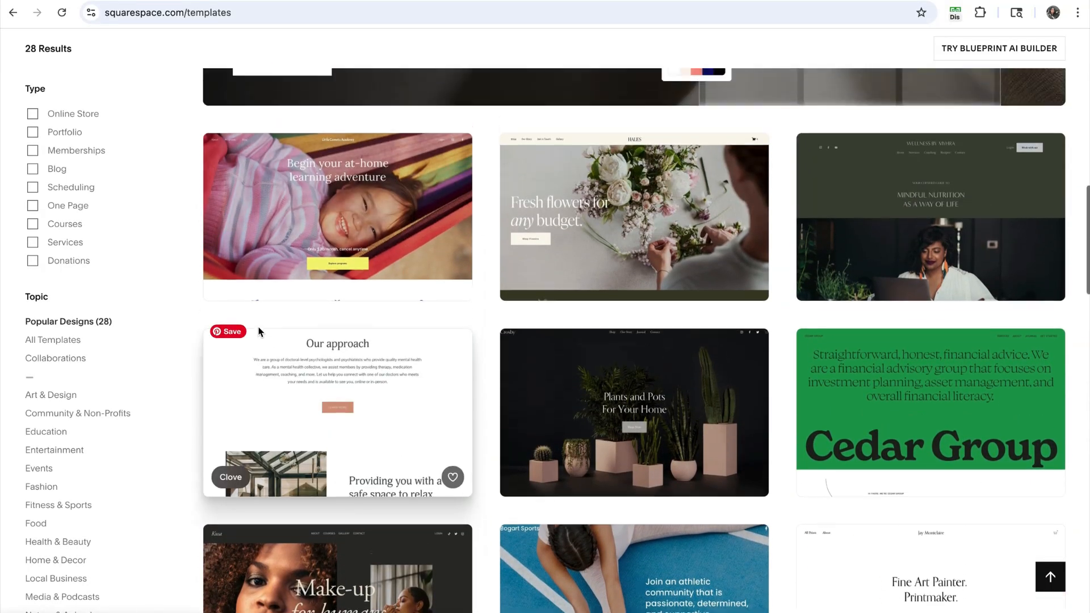
{"action": "scroll", "coordinate": [258, 331], "scroll_direction": "up", "scroll_amount": 2}
{"action": "left_click", "coordinate": [606, 332]}
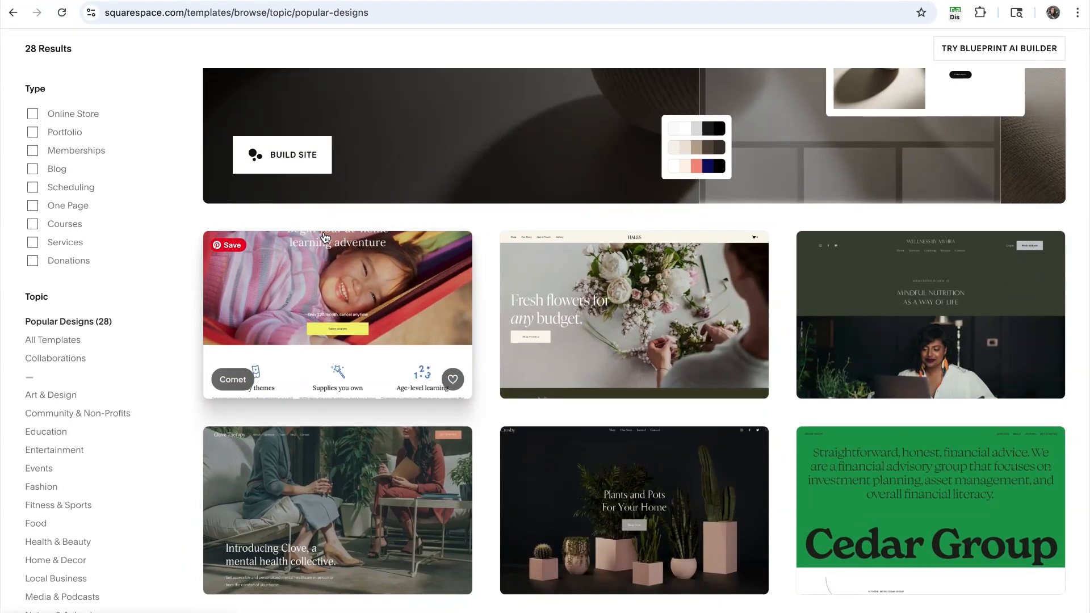
- Look over the Big Cat Creative Squarespace Templates page, down to the Nyx, Unearth and Shelley designs
{"action": "scroll", "coordinate": [452, 357], "scroll_direction": "up", "scroll_amount": 10}
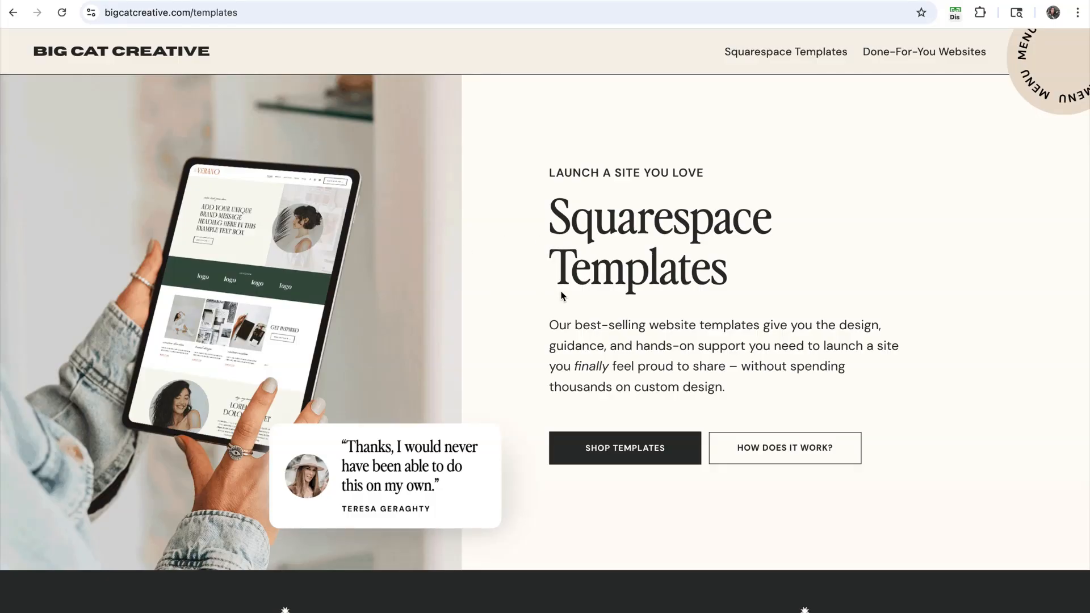
{"action": "scroll", "coordinate": [559, 299], "scroll_direction": "down", "scroll_amount": 2}
{"action": "scroll", "coordinate": [559, 299], "scroll_direction": "down", "scroll_amount": 6}
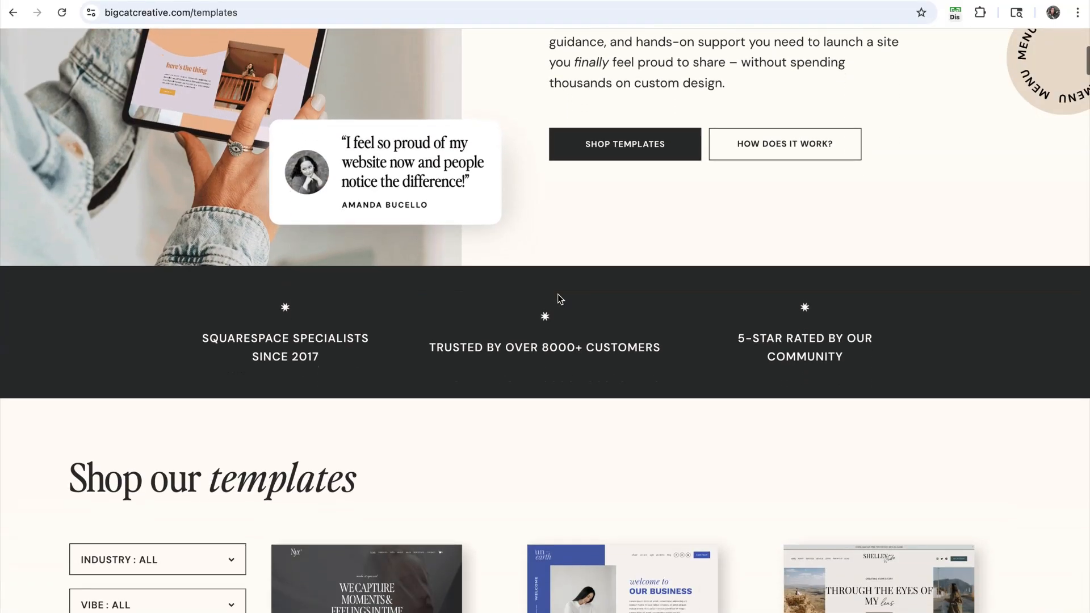
{"action": "scroll", "coordinate": [558, 299], "scroll_direction": "down", "scroll_amount": 2}
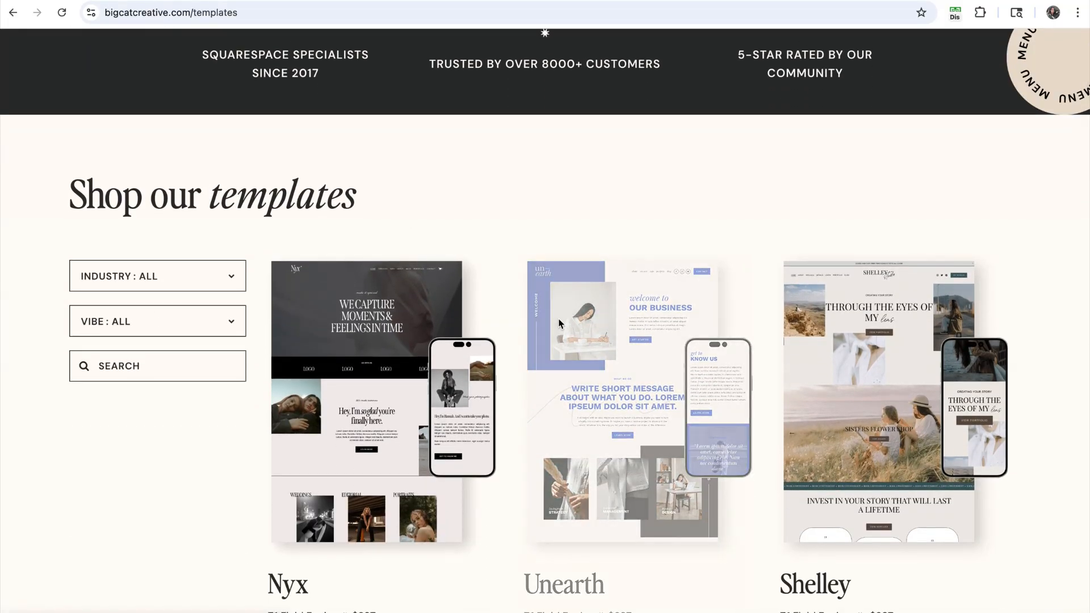
{"action": "scroll", "coordinate": [561, 328], "scroll_direction": "down", "scroll_amount": 2}
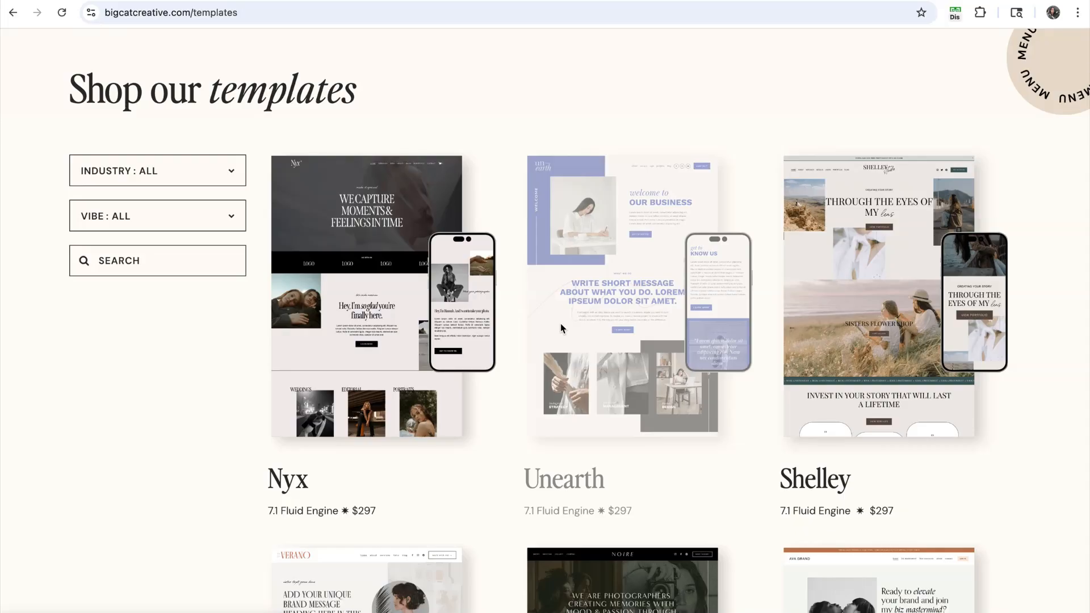
{"action": "scroll", "coordinate": [559, 327], "scroll_direction": "down", "scroll_amount": 1}
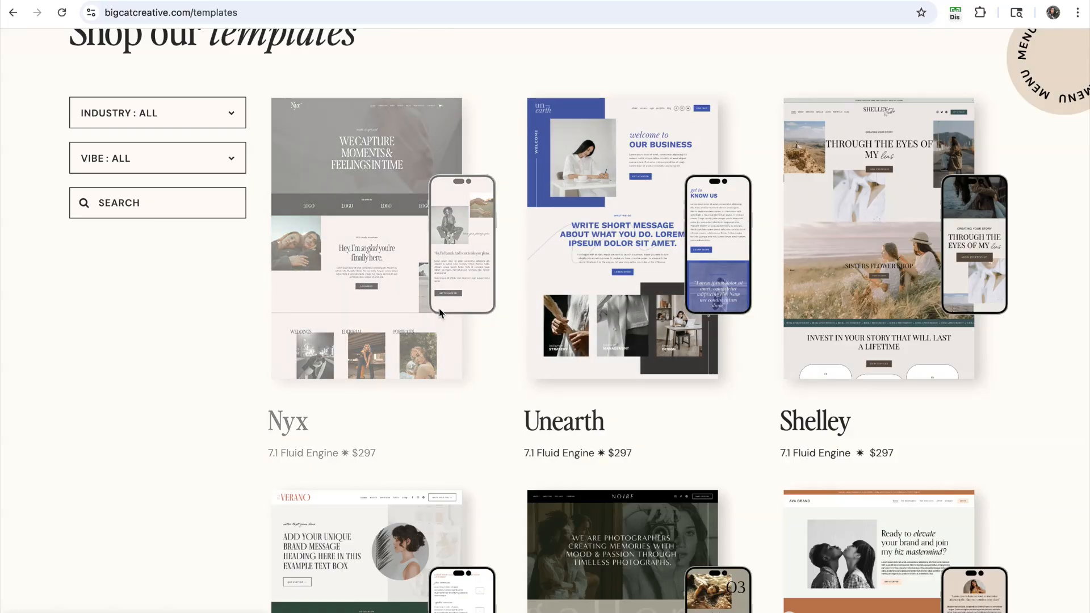
- Browse further template rows in the Big Cat Creative shop, from Verano, Noire and Ava Grand to Michi, Leon and Gigi Rose
{"action": "scroll", "coordinate": [438, 308], "scroll_direction": "down", "scroll_amount": 2}
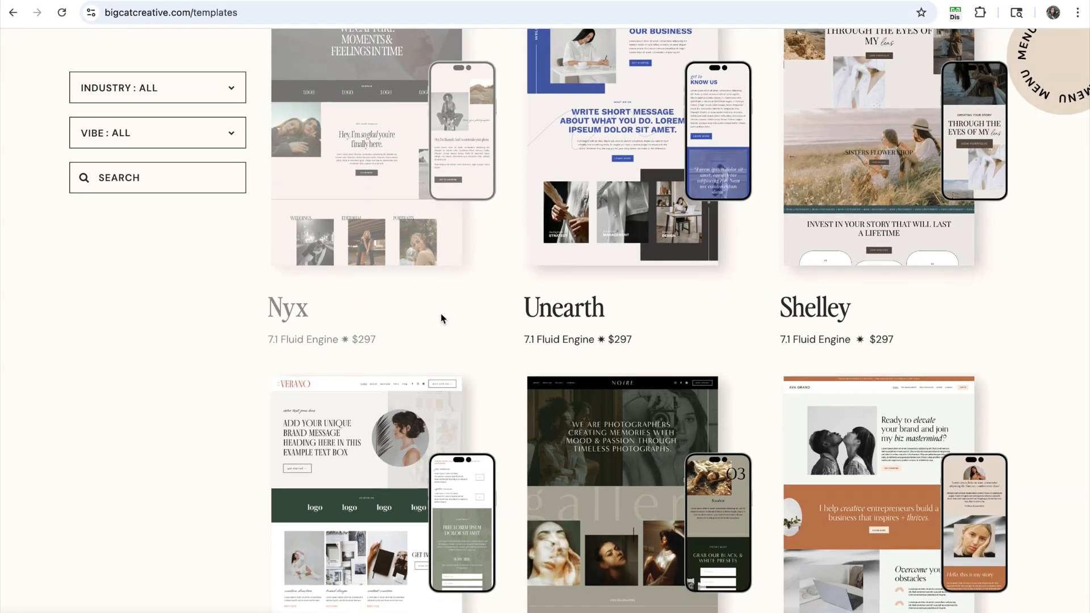
{"action": "scroll", "coordinate": [442, 319], "scroll_direction": "down", "scroll_amount": 1}
{"action": "scroll", "coordinate": [442, 318], "scroll_direction": "down", "scroll_amount": 2}
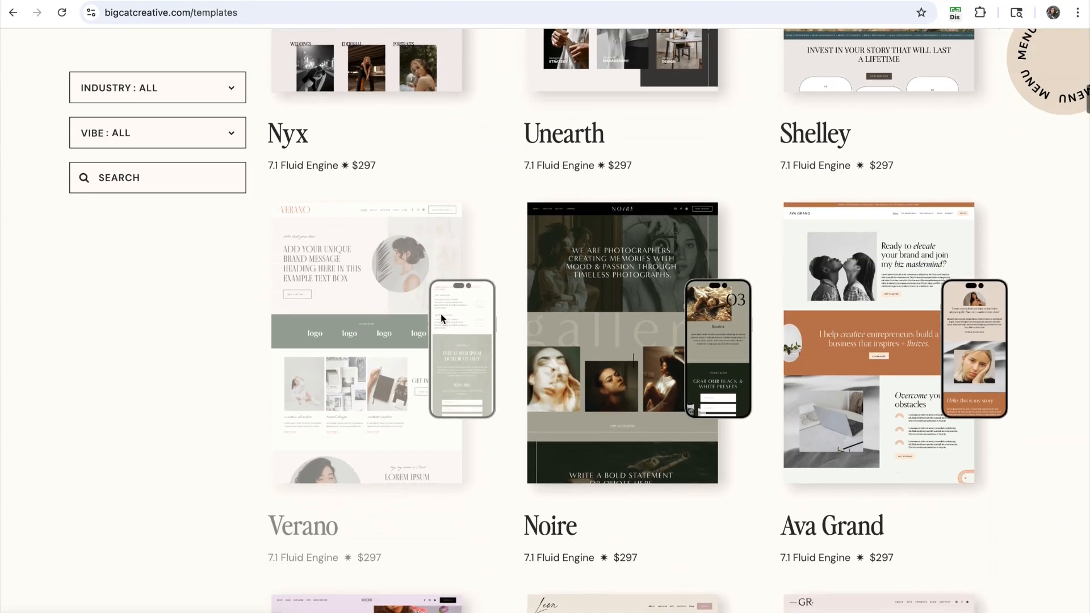
{"action": "scroll", "coordinate": [441, 318], "scroll_direction": "down", "scroll_amount": 2}
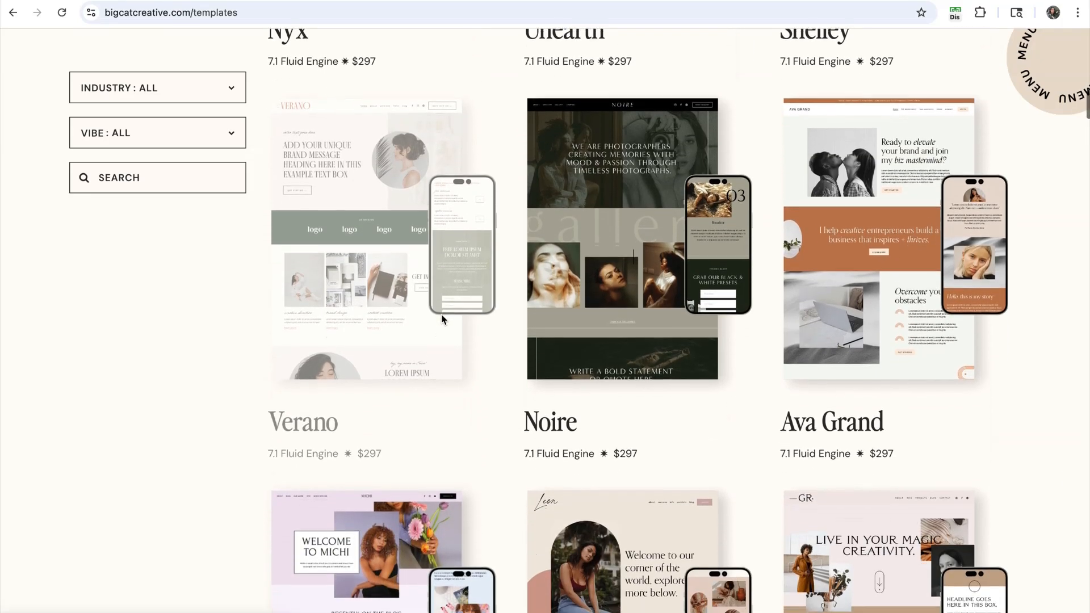
{"action": "scroll", "coordinate": [442, 318], "scroll_direction": "down", "scroll_amount": 1}
{"action": "scroll", "coordinate": [443, 316], "scroll_direction": "down", "scroll_amount": 2}
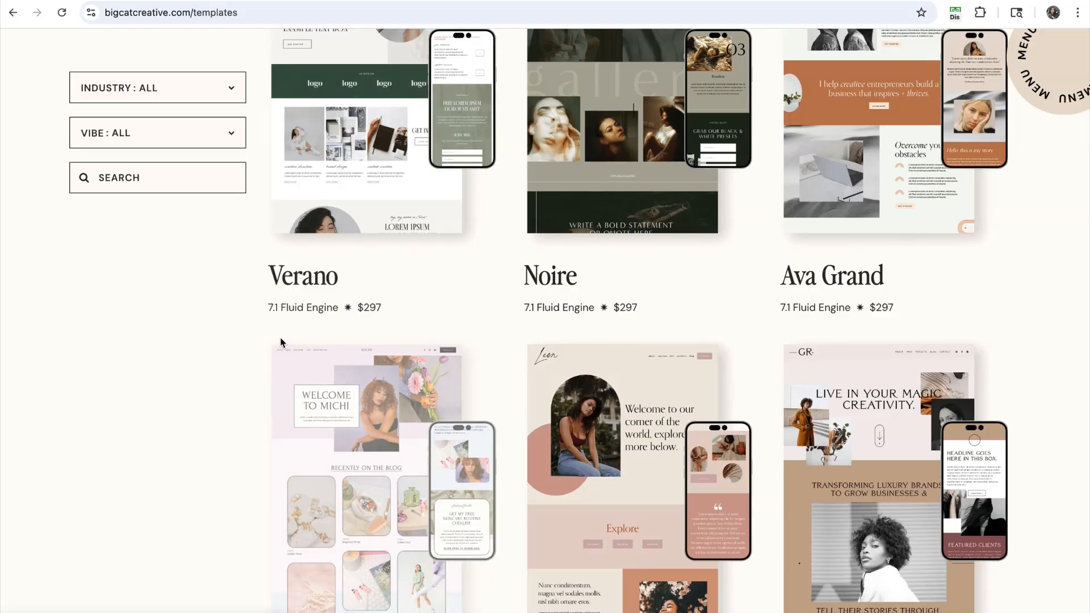
{"action": "scroll", "coordinate": [306, 351], "scroll_direction": "down", "scroll_amount": 3}
{"action": "scroll", "coordinate": [268, 356], "scroll_direction": "down", "scroll_amount": 1}
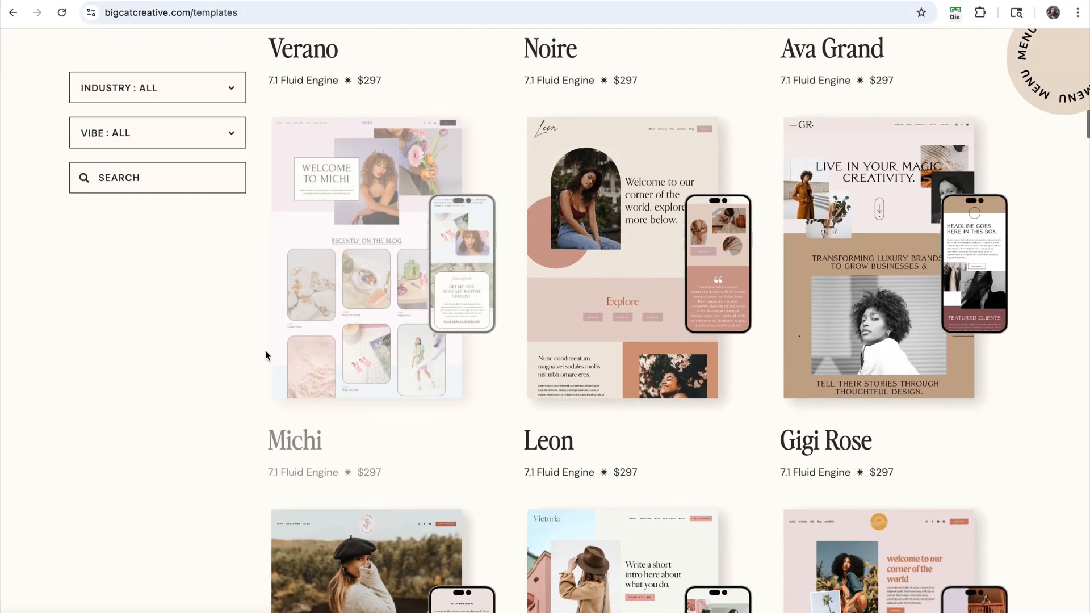
- Return to the start of the "Shop our templates" section with the Nyx, Unearth and Shelley templates
{"action": "scroll", "coordinate": [407, 469], "scroll_direction": "up", "scroll_amount": 2}
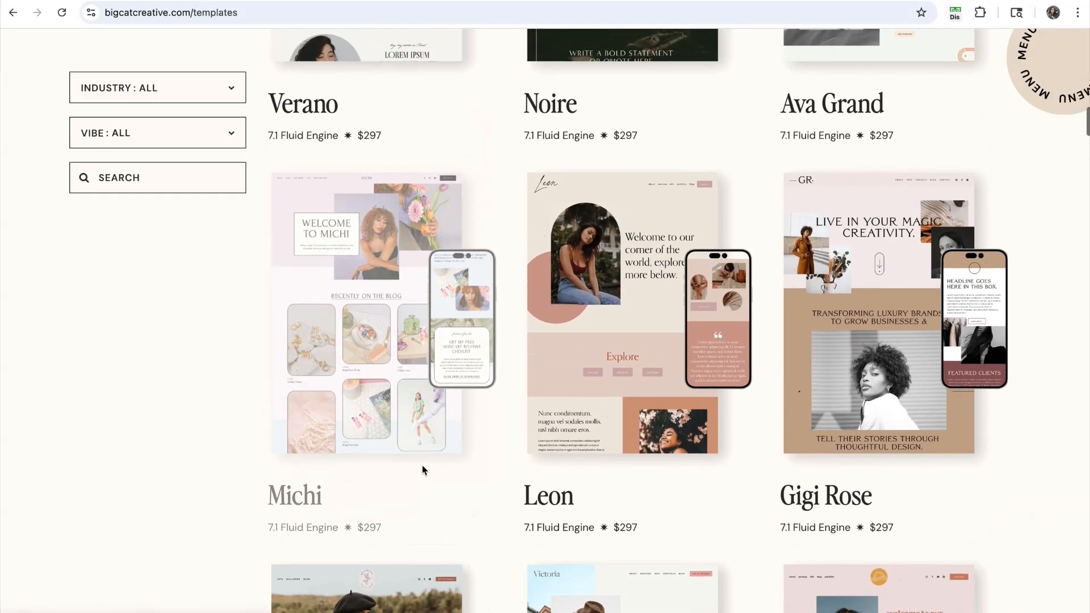
{"action": "scroll", "coordinate": [412, 470], "scroll_direction": "up", "scroll_amount": 9}
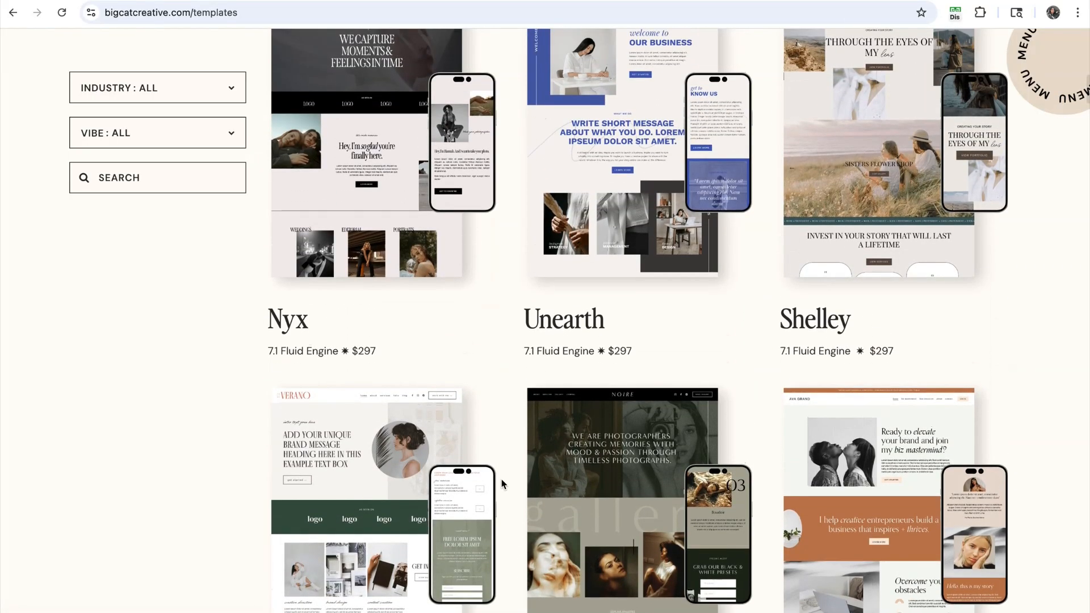
{"action": "scroll", "coordinate": [502, 484], "scroll_direction": "up", "scroll_amount": 2}
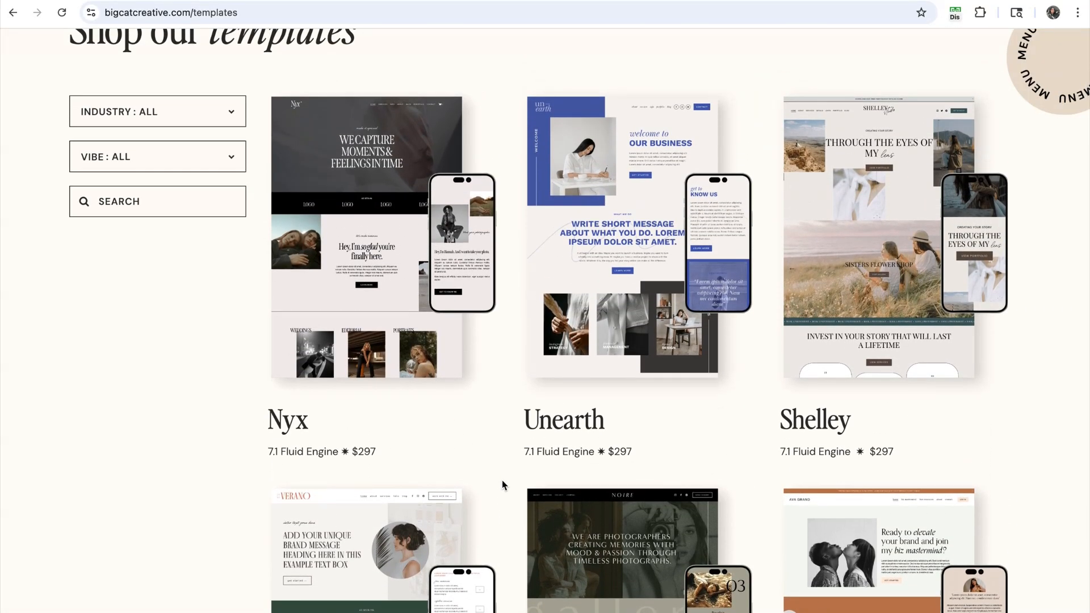
{"action": "scroll", "coordinate": [503, 485], "scroll_direction": "up", "scroll_amount": 2}
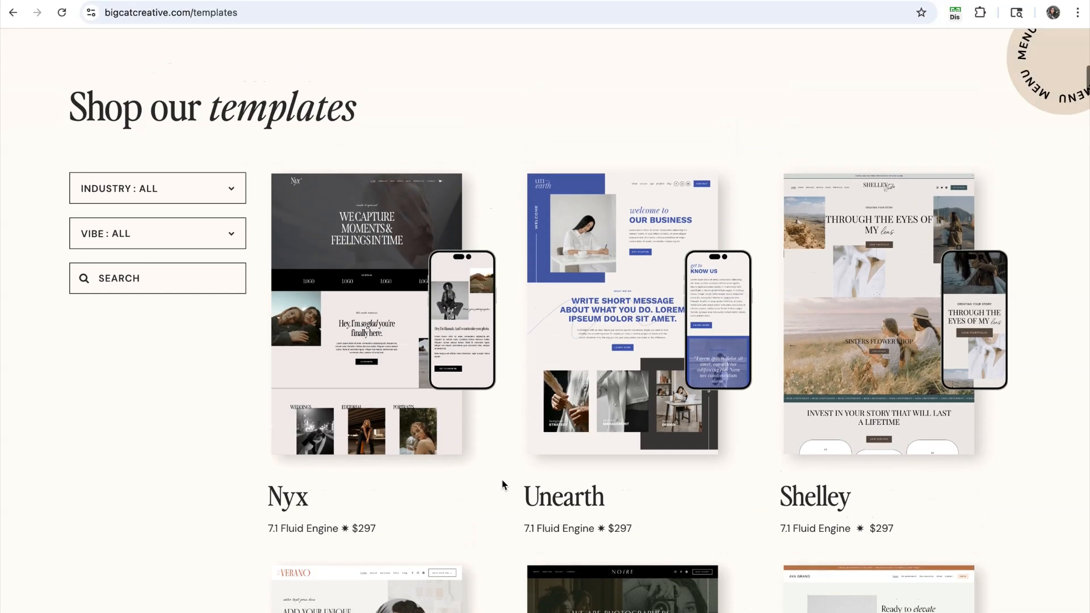
{"action": "scroll", "coordinate": [503, 480], "scroll_direction": "up", "scroll_amount": 1}
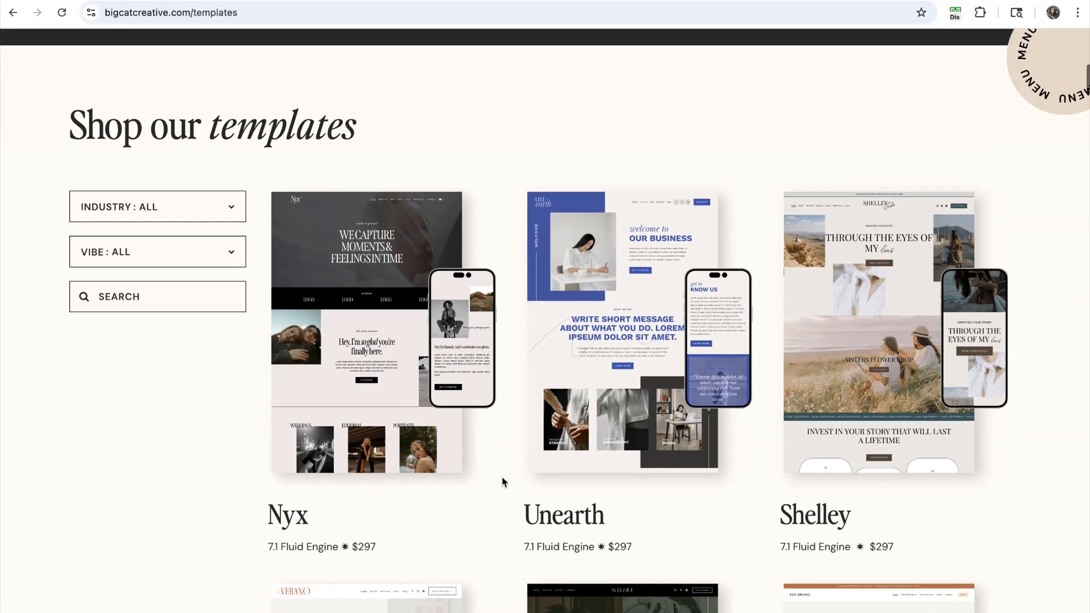
{"action": "scroll", "coordinate": [646, 387], "scroll_direction": "down", "scroll_amount": 1}
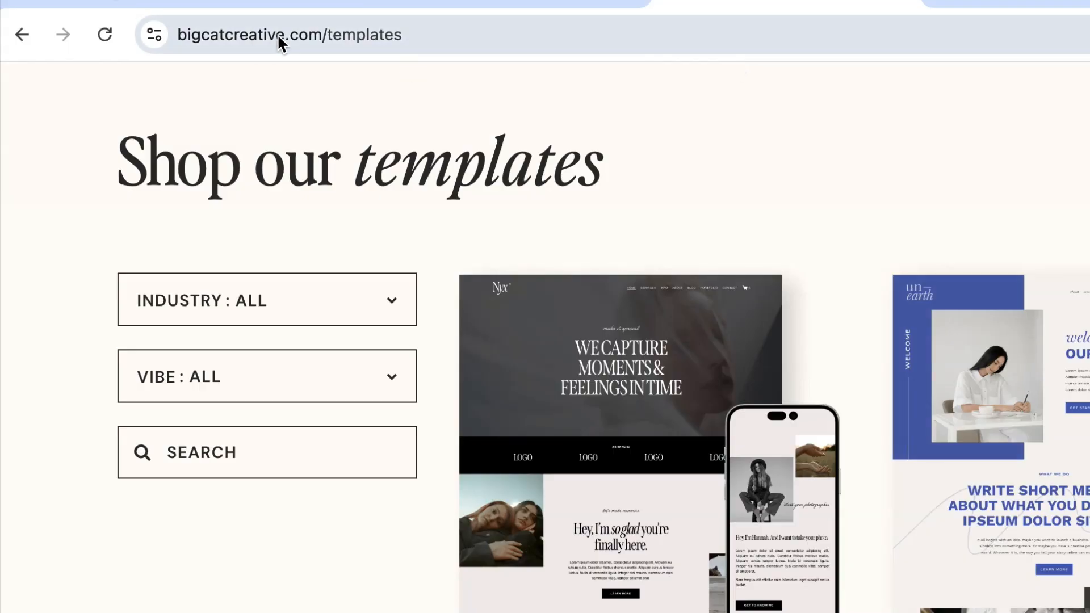
- Highlight the bigcatcreative domain name in the page's web address, then clear the highlight
{"action": "double_click", "coordinate": [348, 34]}
{"action": "double_click", "coordinate": [348, 34]}
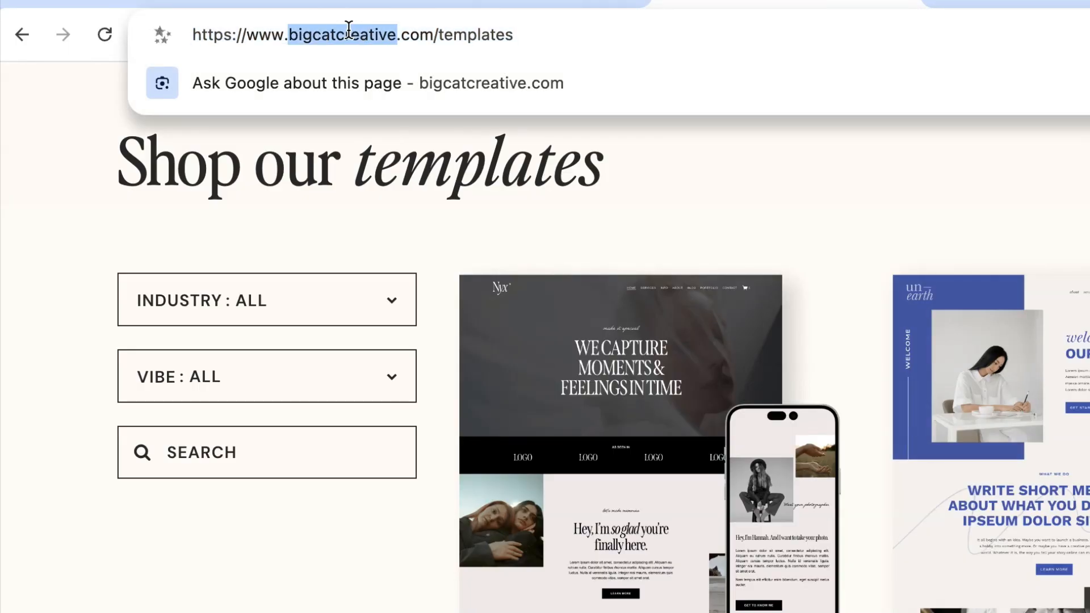
{"action": "left_click", "coordinate": [258, 557]}
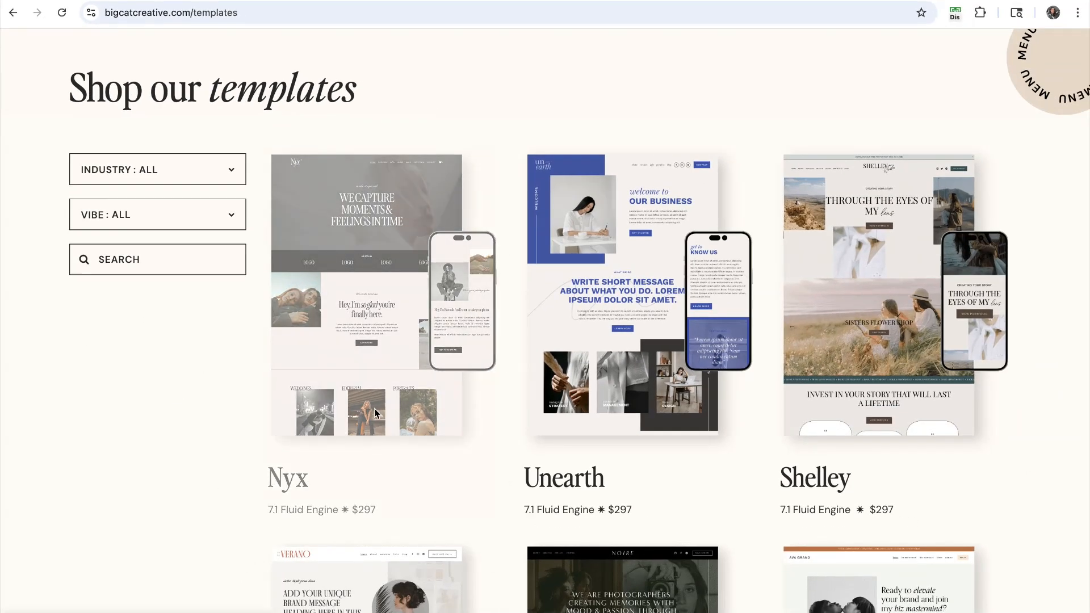
- Review the first two rows of Big Cat Creative templates again and go back to the beginning of the page
{"action": "scroll", "coordinate": [370, 410], "scroll_direction": "down", "scroll_amount": 3}
{"action": "scroll", "coordinate": [371, 406], "scroll_direction": "up", "scroll_amount": 1}
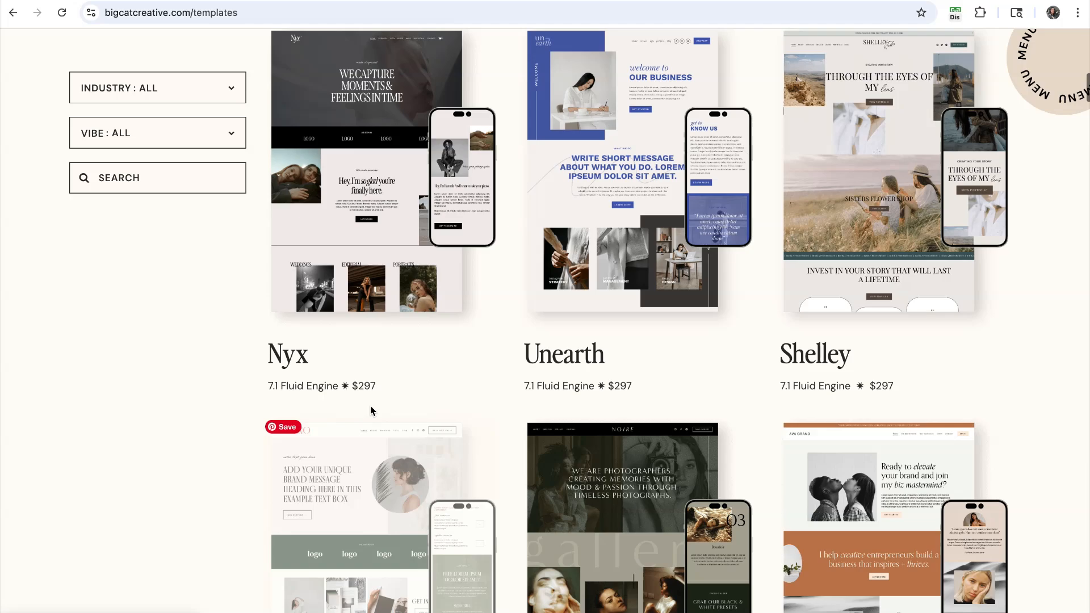
{"action": "scroll", "coordinate": [522, 440], "scroll_direction": "up", "scroll_amount": 2}
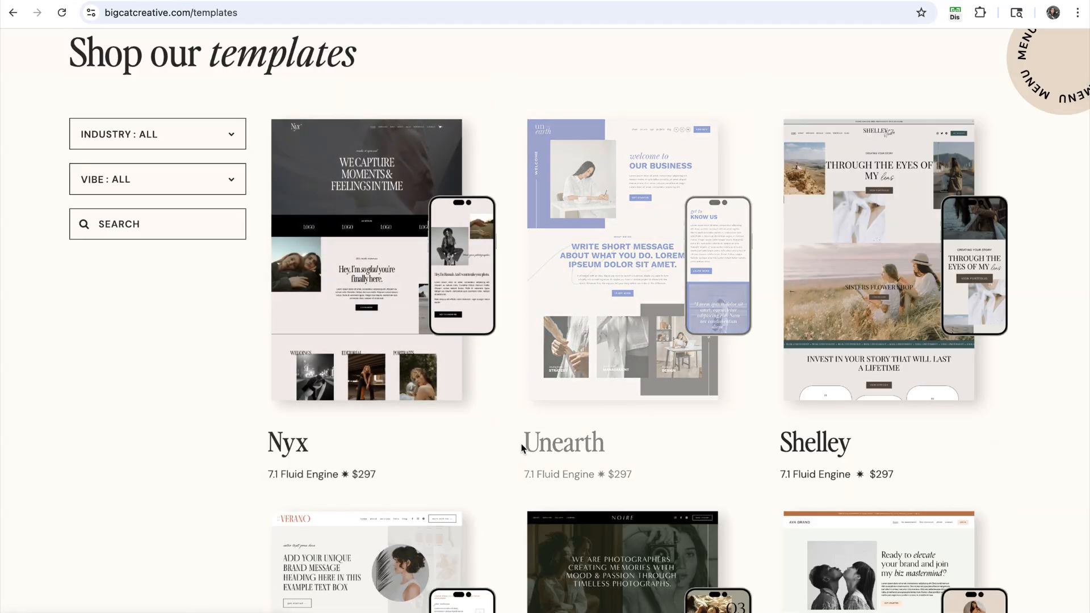
{"action": "scroll", "coordinate": [522, 448], "scroll_direction": "up", "scroll_amount": 10}
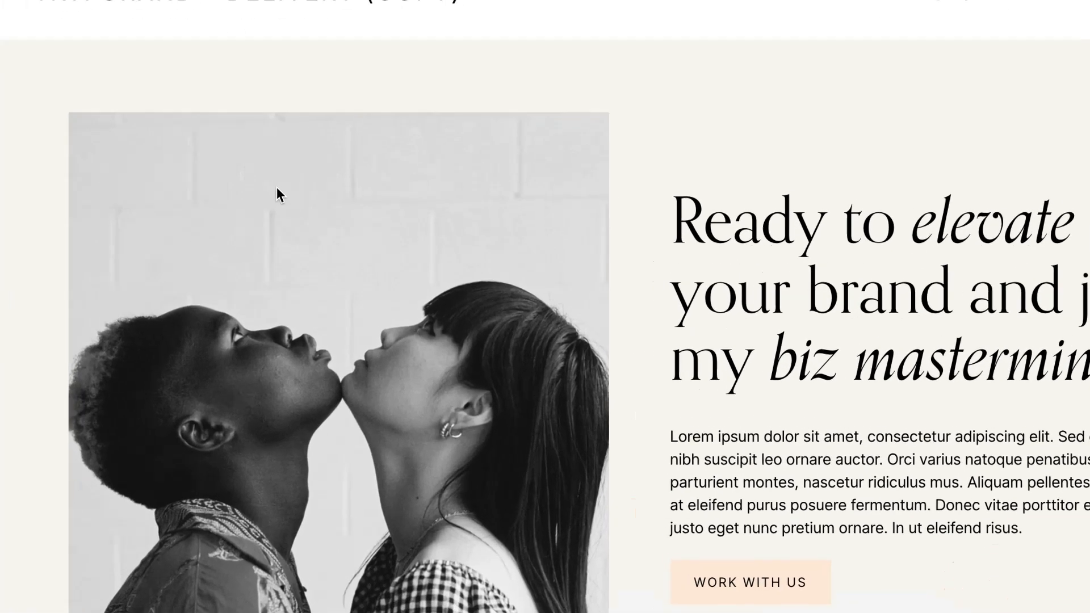
- Search the Squarespace site dashboard for "import" and open the Import & Export Content settings
{"action": "key", "text": "slash"}
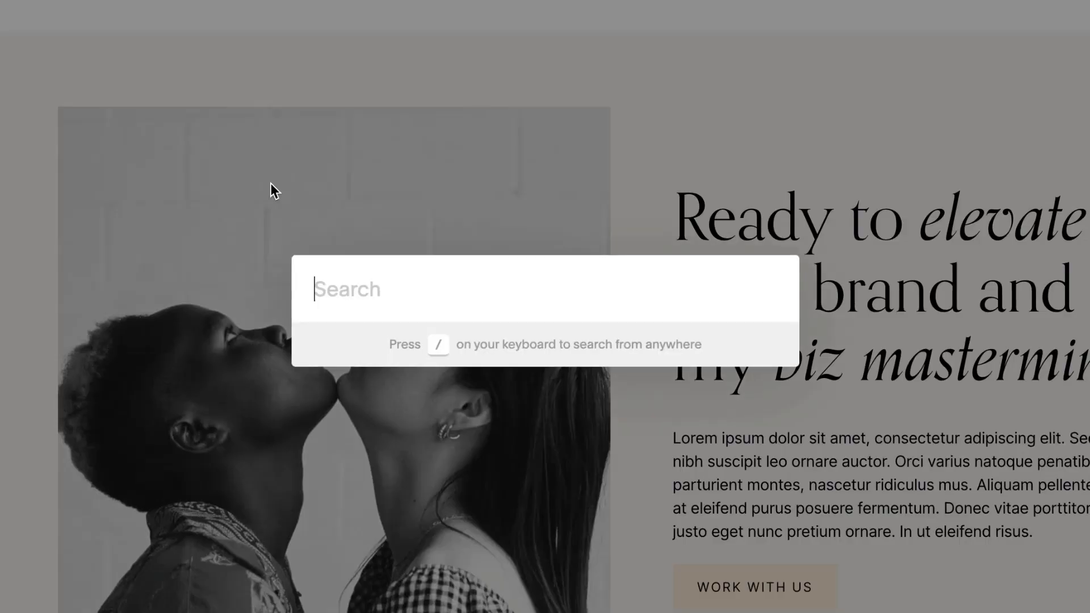
{"action": "type", "text": "import"}
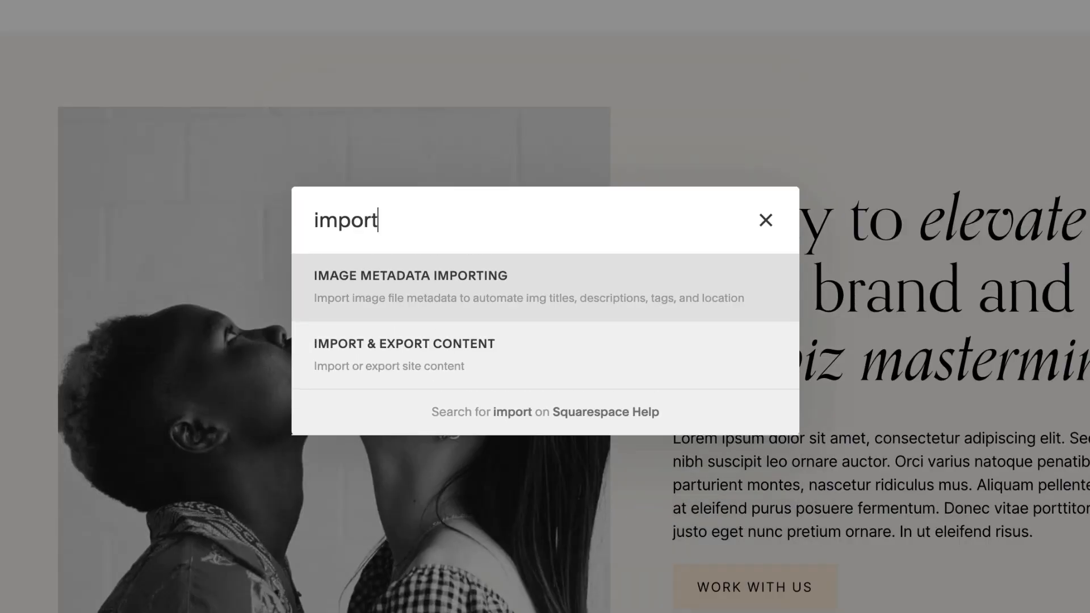
{"action": "left_click", "coordinate": [458, 359]}
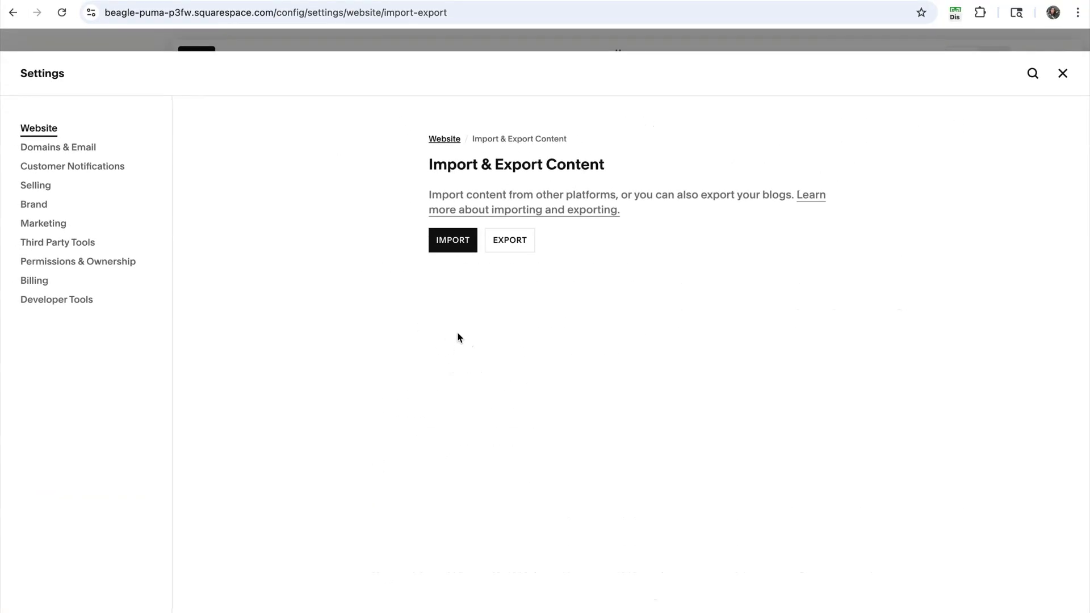
- Open the WordPress site import and examine its Advanced options, including the available Processor formats
{"action": "left_click", "coordinate": [447, 246]}
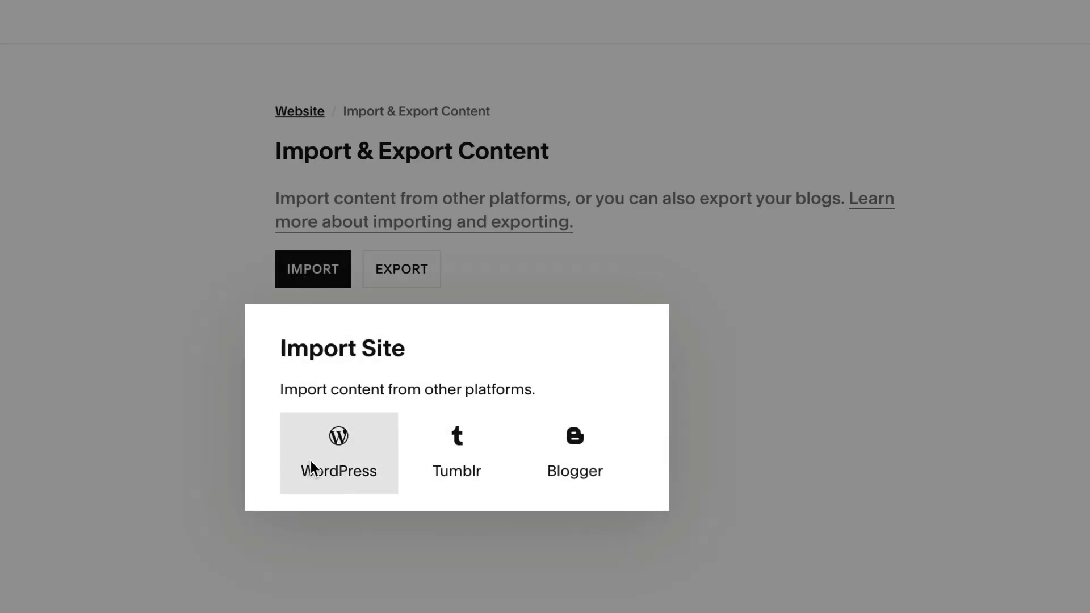
{"action": "left_click", "coordinate": [311, 468]}
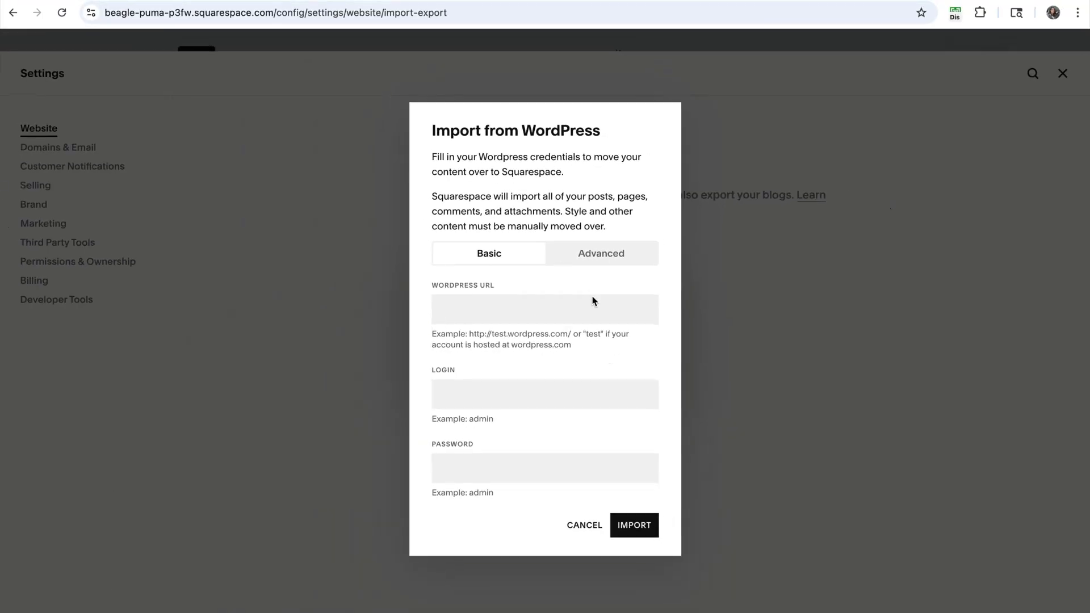
{"action": "left_click", "coordinate": [596, 258]}
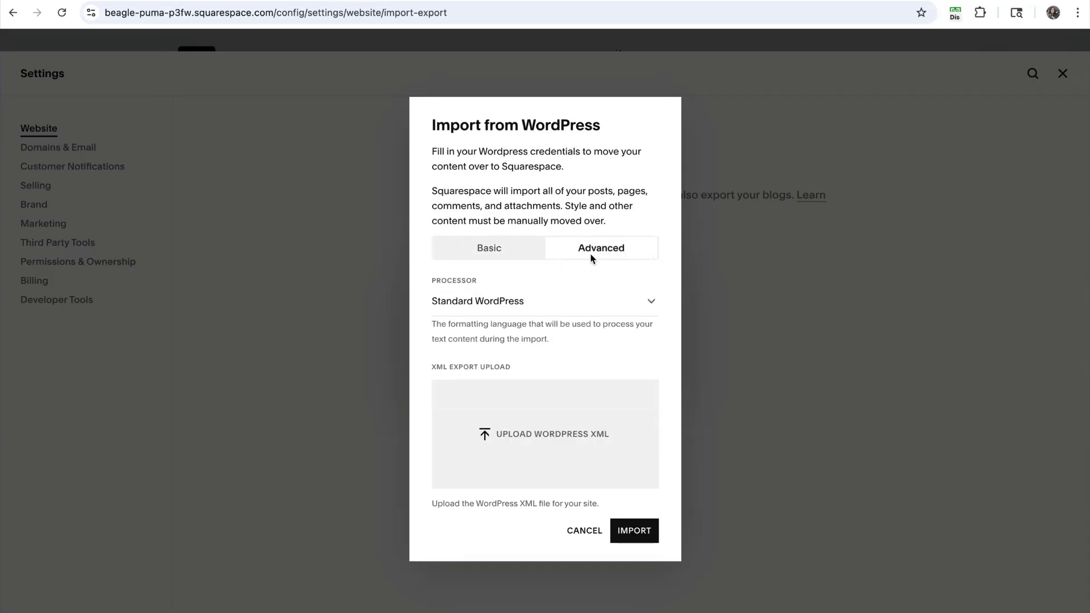
{"action": "left_click_drag", "start_coordinate": [483, 282], "coordinate": [418, 292]}
{"action": "left_click", "coordinate": [417, 291]}
{"action": "left_click", "coordinate": [652, 305]}
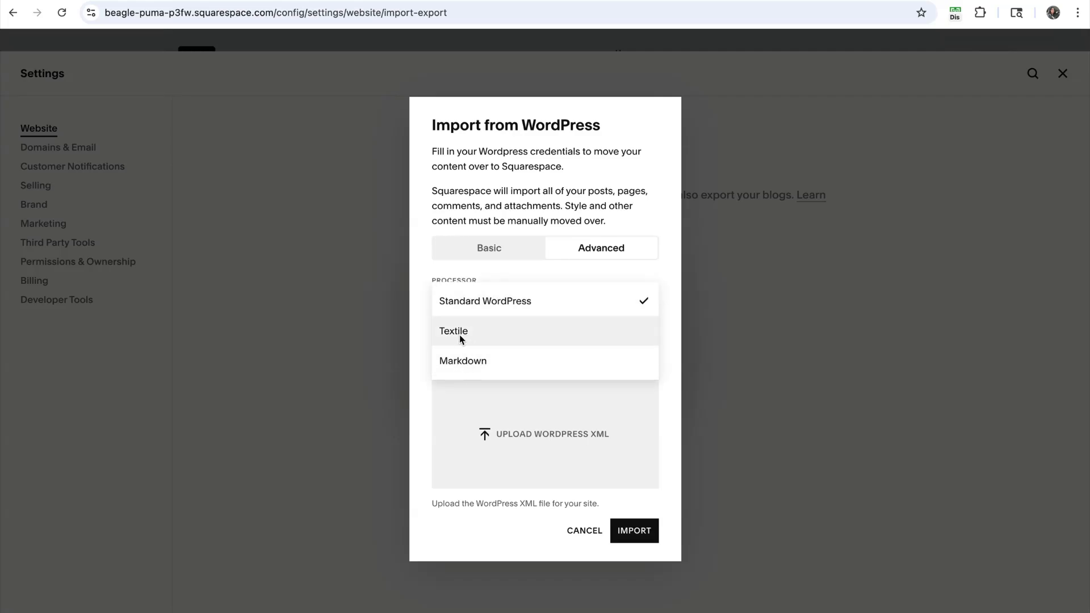
{"action": "left_click", "coordinate": [406, 314]}
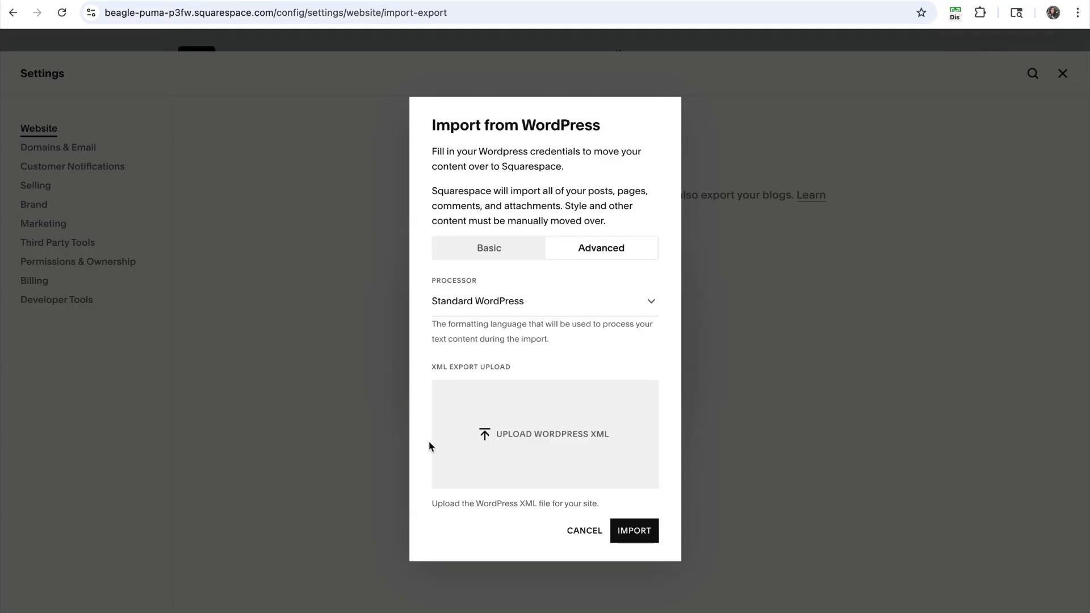
- Close the WordPress and Import Site dialogs without importing anything, and exit the site settings
{"action": "left_click", "coordinate": [312, 372]}
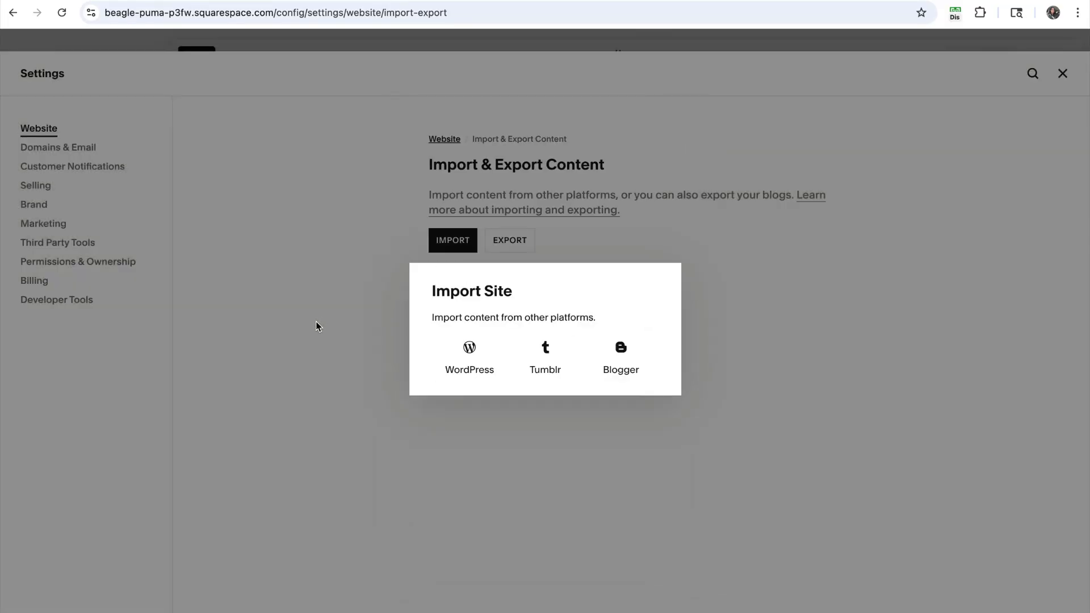
{"action": "left_click", "coordinate": [316, 321]}
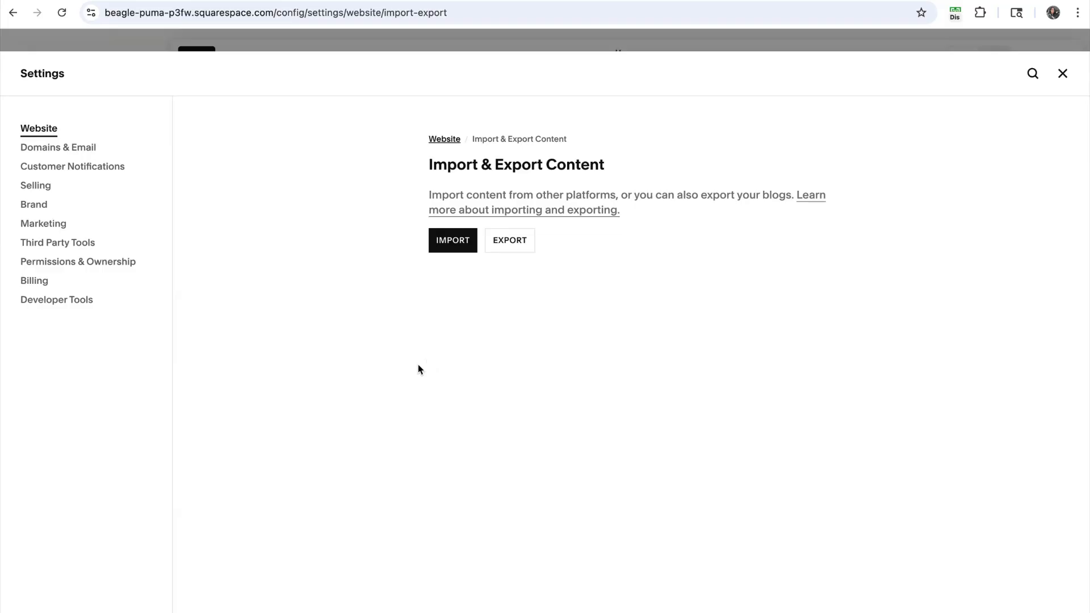
{"action": "left_click", "coordinate": [1062, 74]}
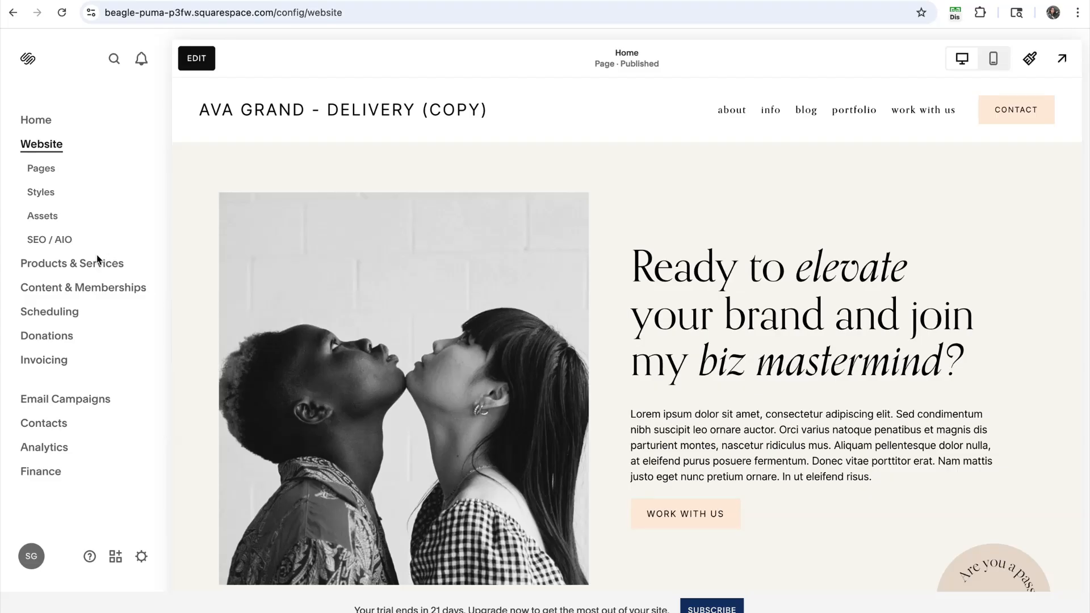
- Show the website's page list and view its Not Linked section
{"action": "left_click", "coordinate": [37, 170]}
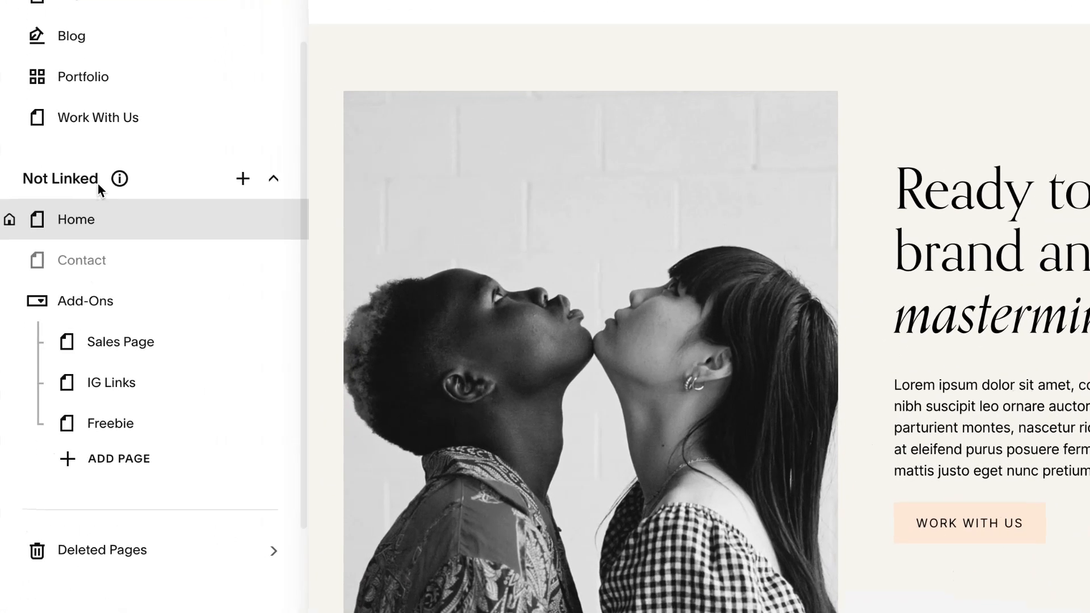
{"action": "left_click_drag", "start_coordinate": [91, 205], "coordinate": [14, 205]}
{"action": "left_click", "coordinate": [13, 205]}
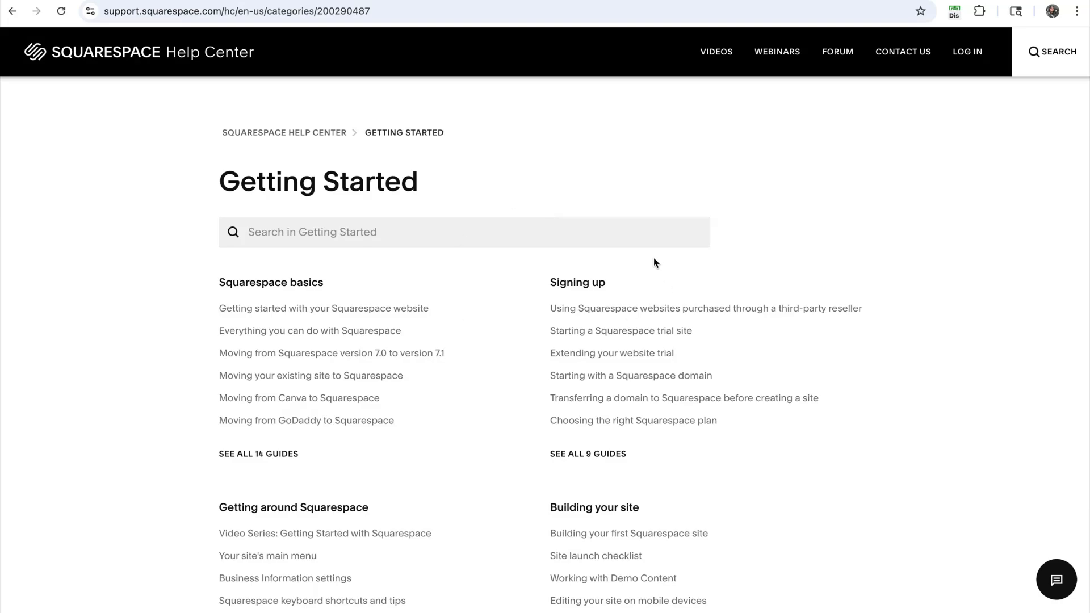
- Look over the guide categories on the Squarespace Help Center's Getting Started page, from Squarespace basics to Building your site
{"action": "scroll", "coordinate": [475, 322], "scroll_direction": "down", "scroll_amount": 3}
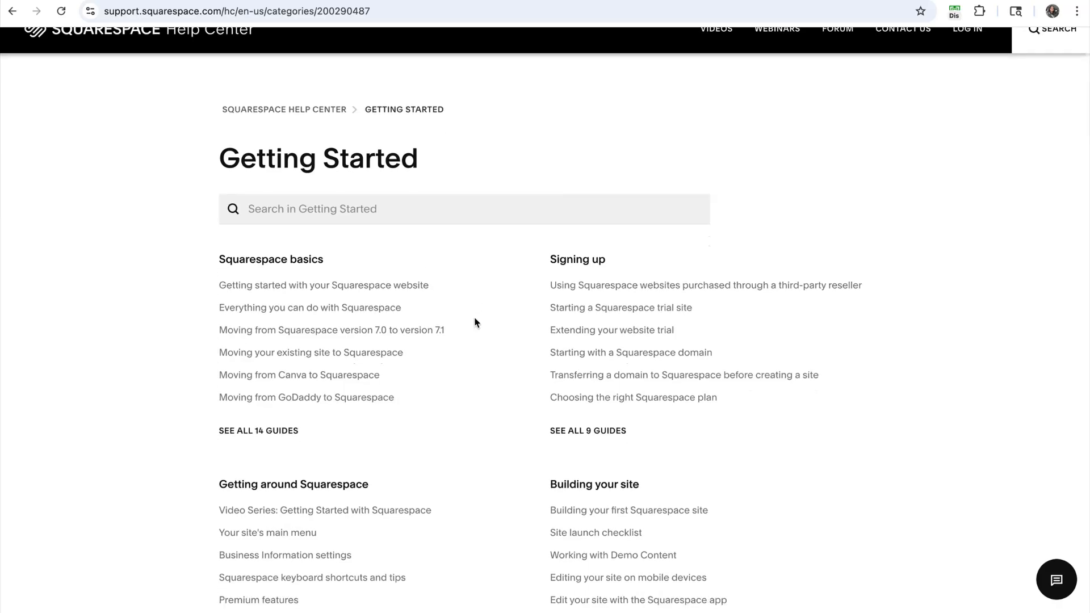
{"action": "scroll", "coordinate": [478, 323], "scroll_direction": "up", "scroll_amount": 1}
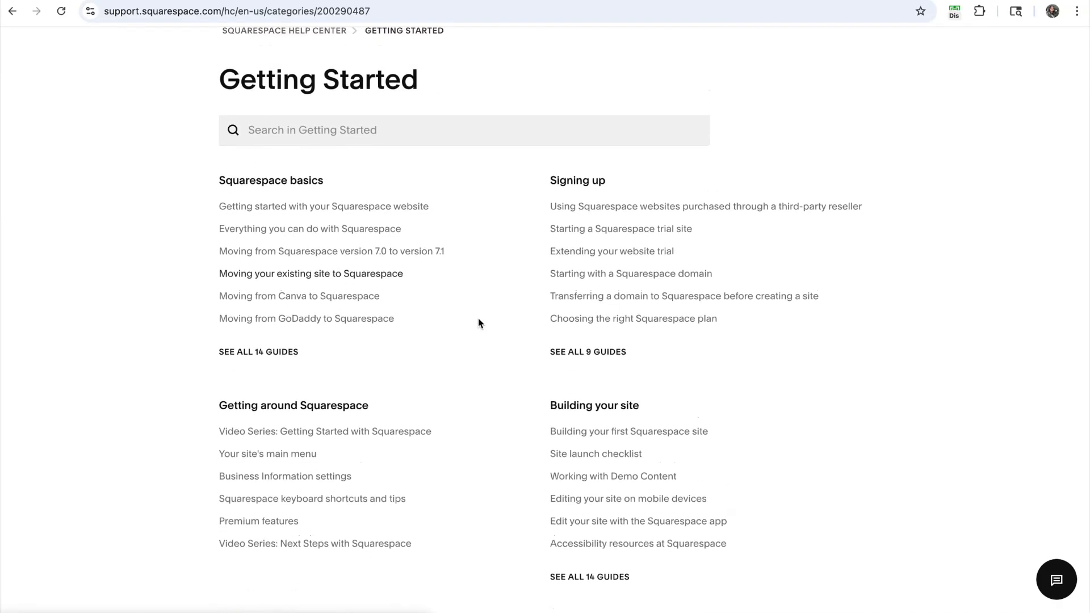
{"action": "scroll", "coordinate": [486, 260], "scroll_direction": "up", "scroll_amount": 3}
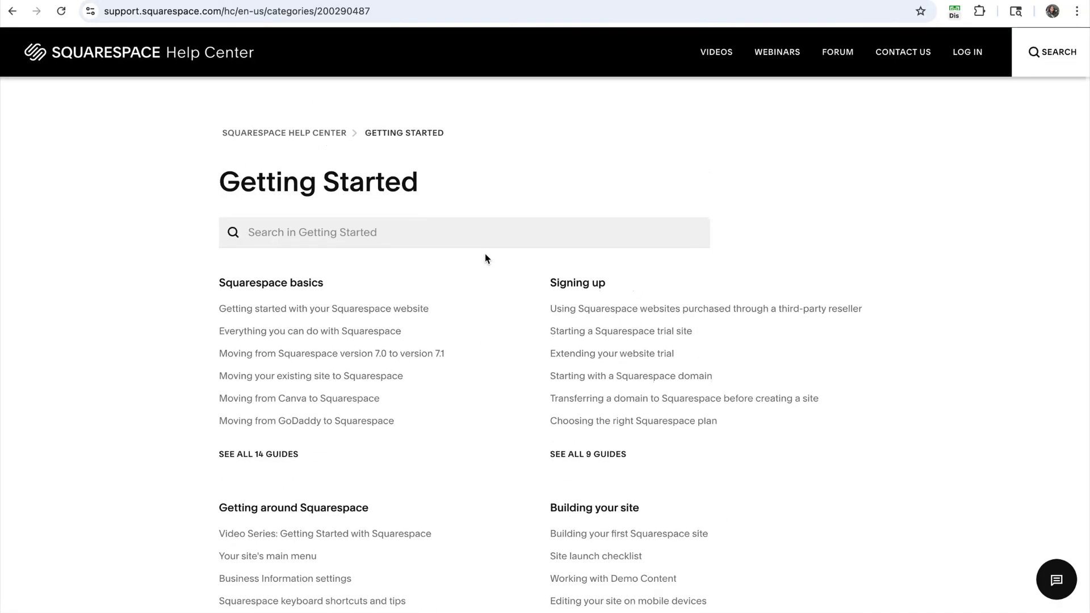
{"action": "scroll", "coordinate": [398, 284], "scroll_direction": "down", "scroll_amount": 1}
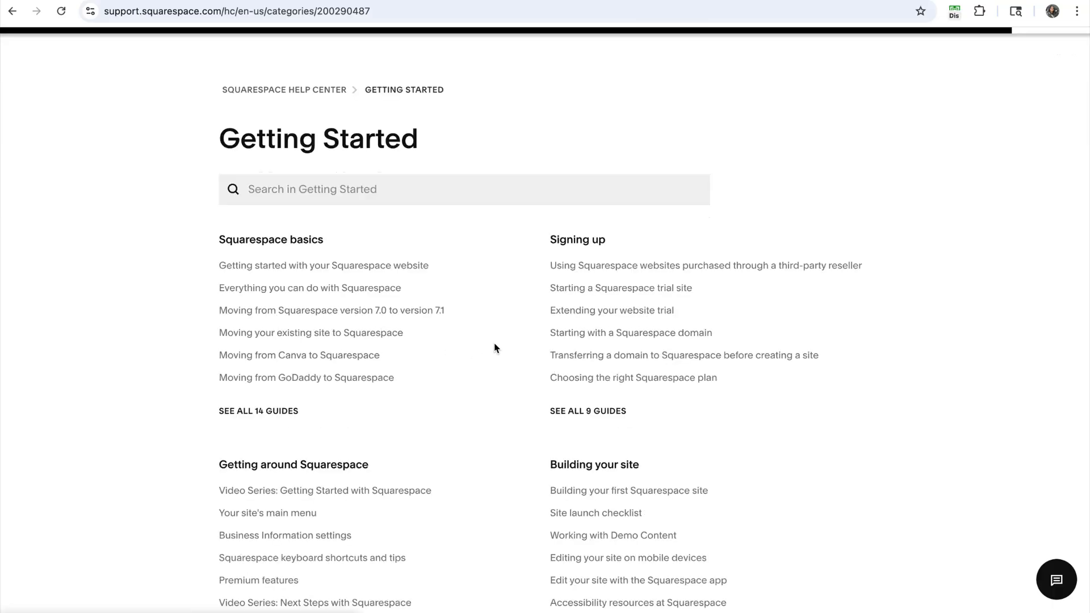
{"action": "scroll", "coordinate": [421, 327], "scroll_direction": "down", "scroll_amount": 1}
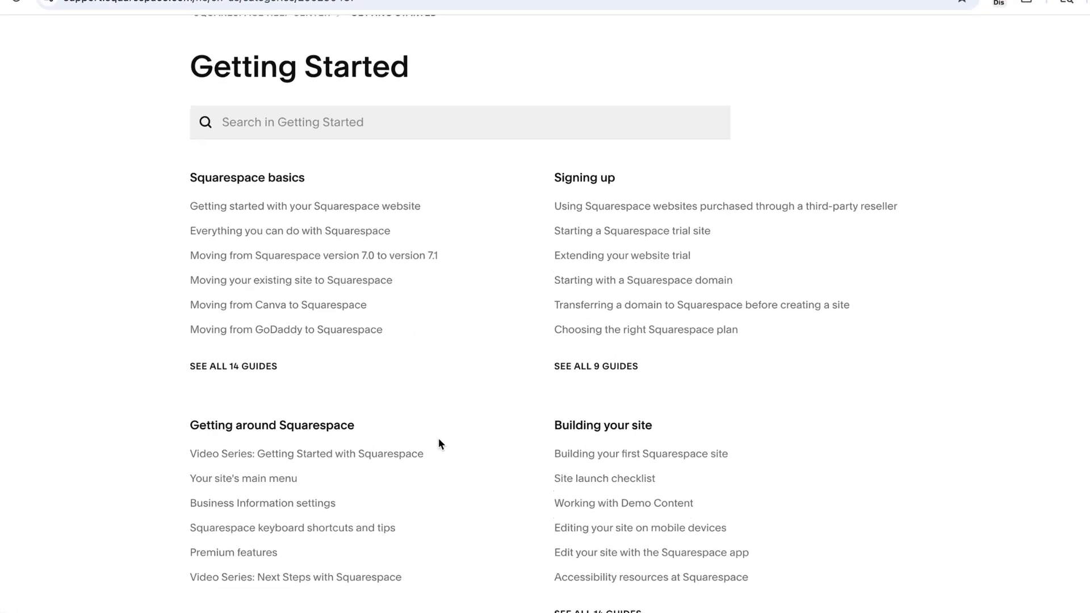
{"action": "scroll", "coordinate": [420, 386], "scroll_direction": "down", "scroll_amount": 1}
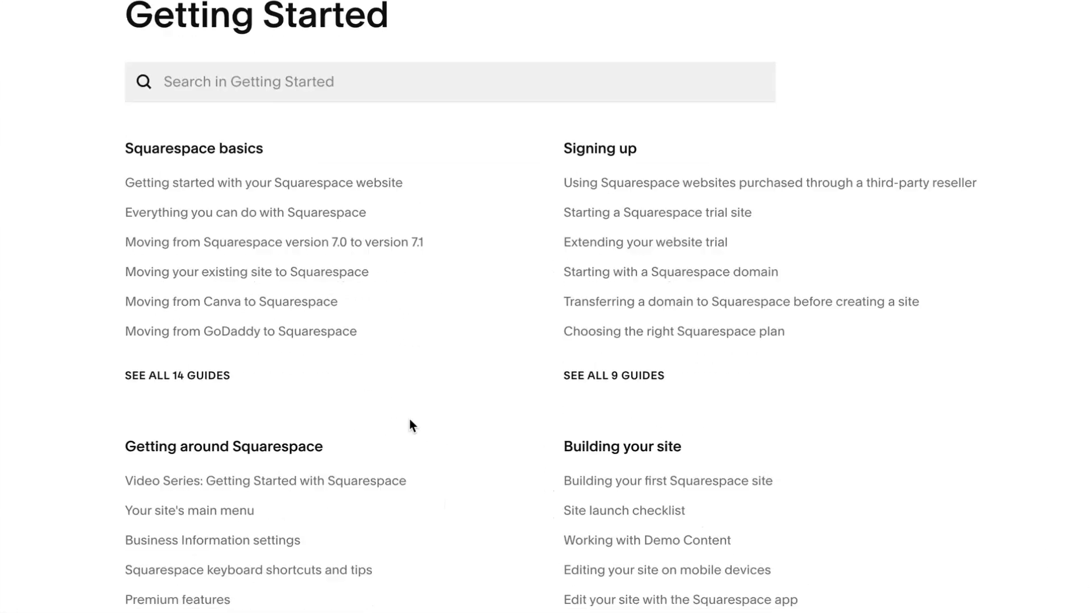
{"action": "scroll", "coordinate": [410, 420], "scroll_direction": "down", "scroll_amount": 2}
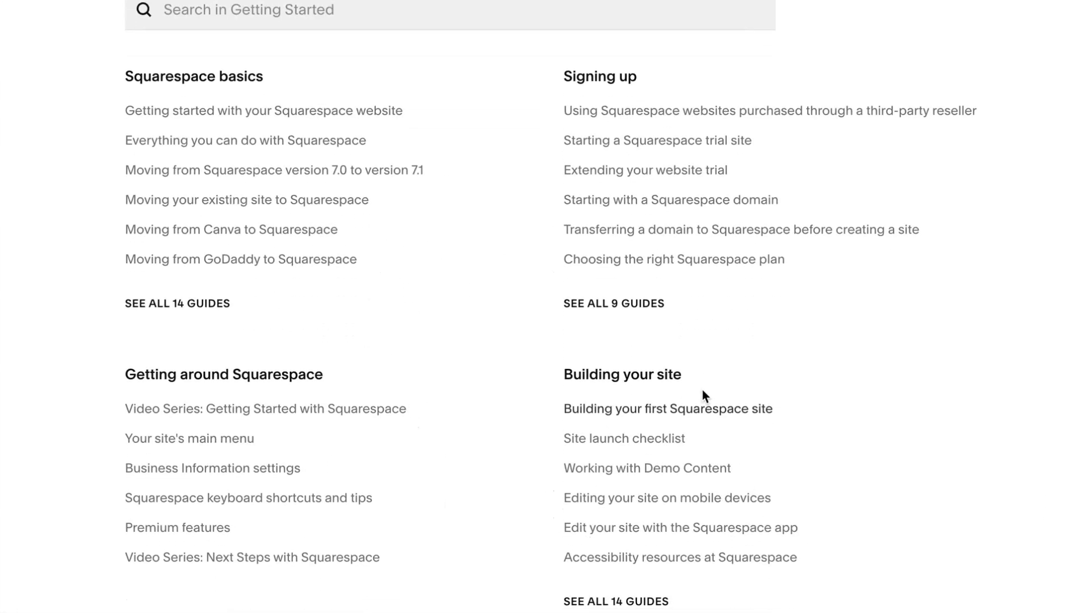
{"action": "scroll", "coordinate": [606, 437], "scroll_direction": "down", "scroll_amount": 3}
{"action": "scroll", "coordinate": [608, 448], "scroll_direction": "down", "scroll_amount": 4}
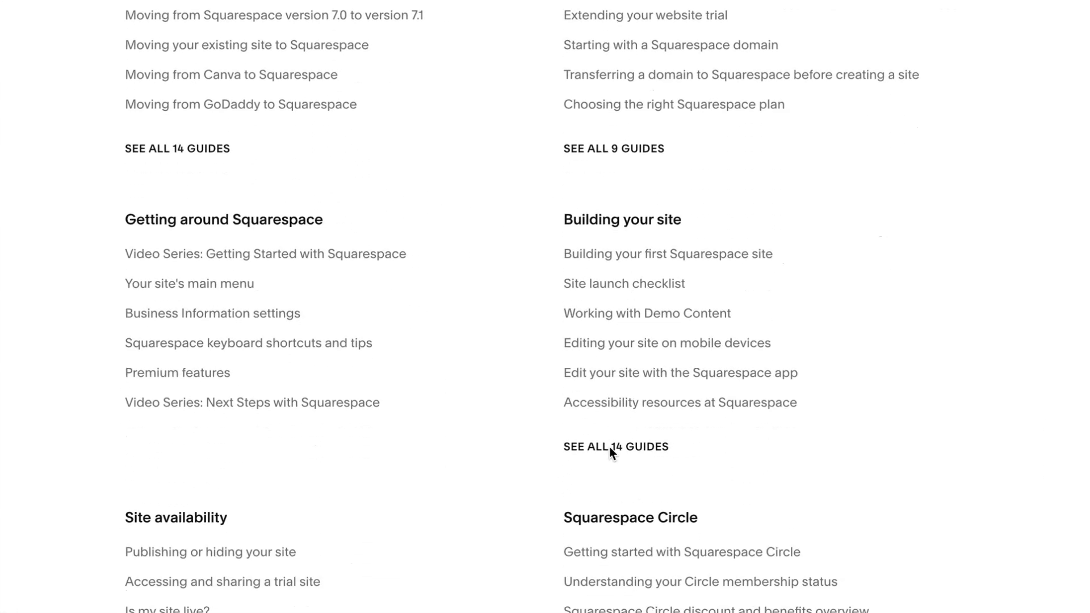
{"action": "scroll", "coordinate": [608, 447], "scroll_direction": "up", "scroll_amount": 2}
{"action": "scroll", "coordinate": [610, 448], "scroll_direction": "up", "scroll_amount": 8}
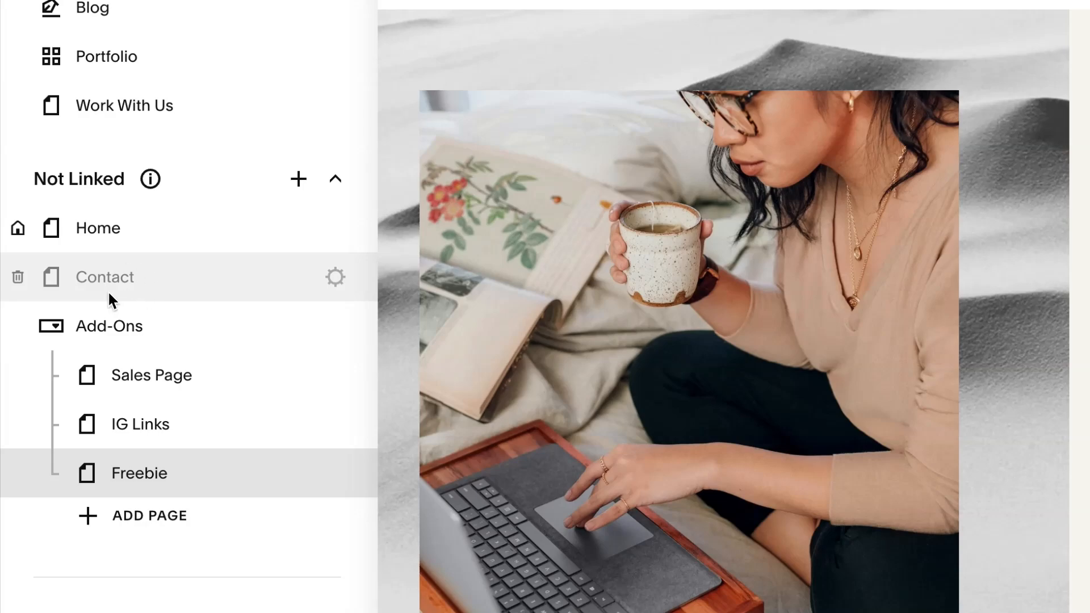
- Enable the Contact page in its general page settings and save the change
{"action": "left_click", "coordinate": [336, 278]}
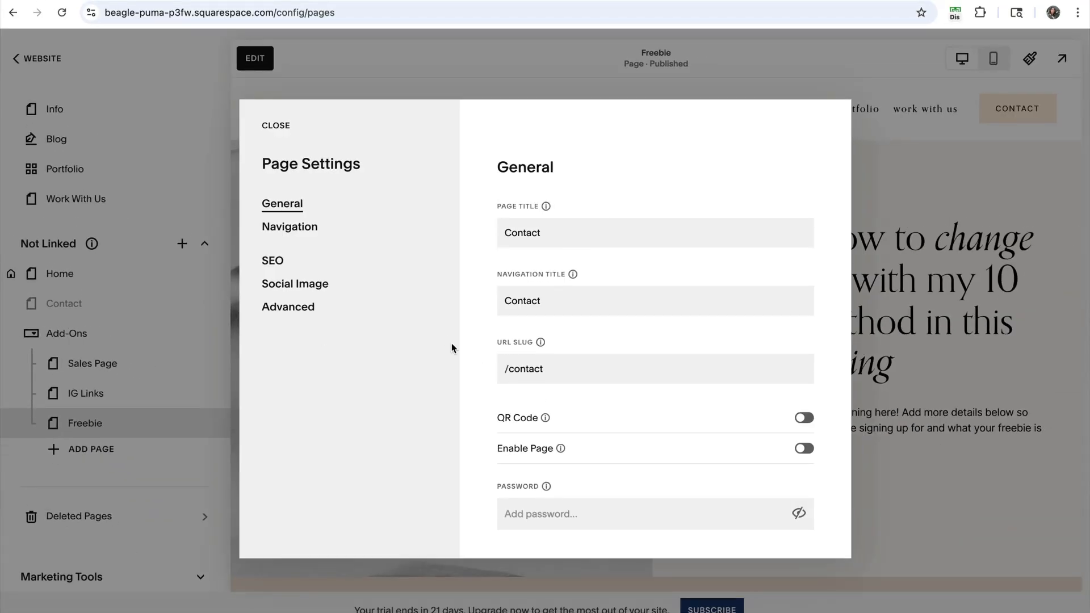
{"action": "left_click", "coordinate": [276, 206]}
{"action": "scroll", "coordinate": [597, 295], "scroll_direction": "down", "scroll_amount": 3}
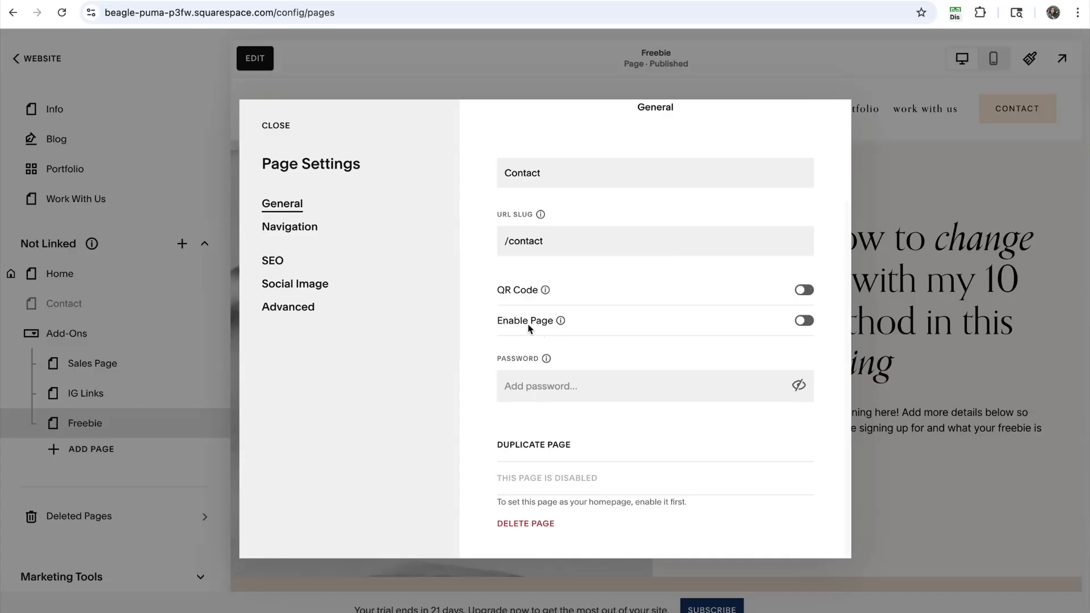
{"action": "left_click_drag", "start_coordinate": [550, 325], "coordinate": [490, 322]}
{"action": "left_click", "coordinate": [490, 322]}
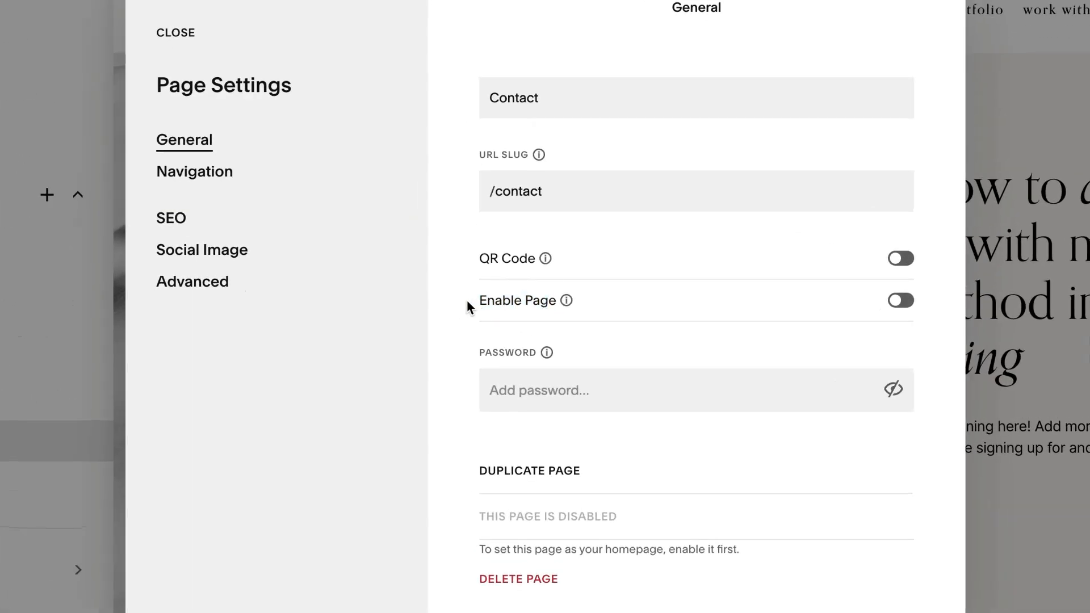
{"action": "left_click", "coordinate": [902, 302]}
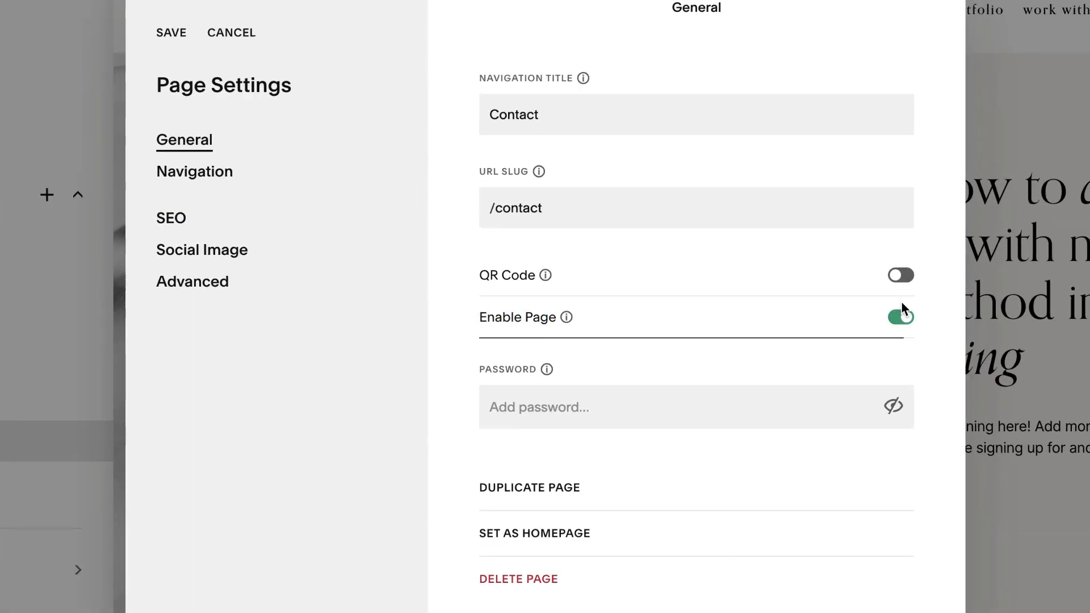
{"action": "scroll", "coordinate": [568, 467], "scroll_direction": "down", "scroll_amount": 2}
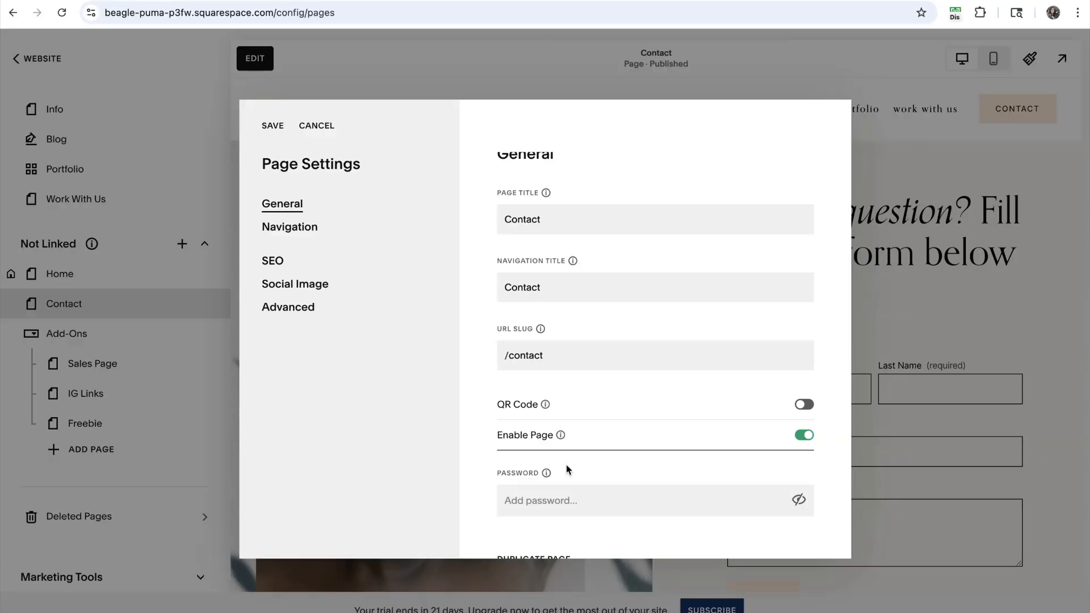
{"action": "left_click", "coordinate": [272, 126]}
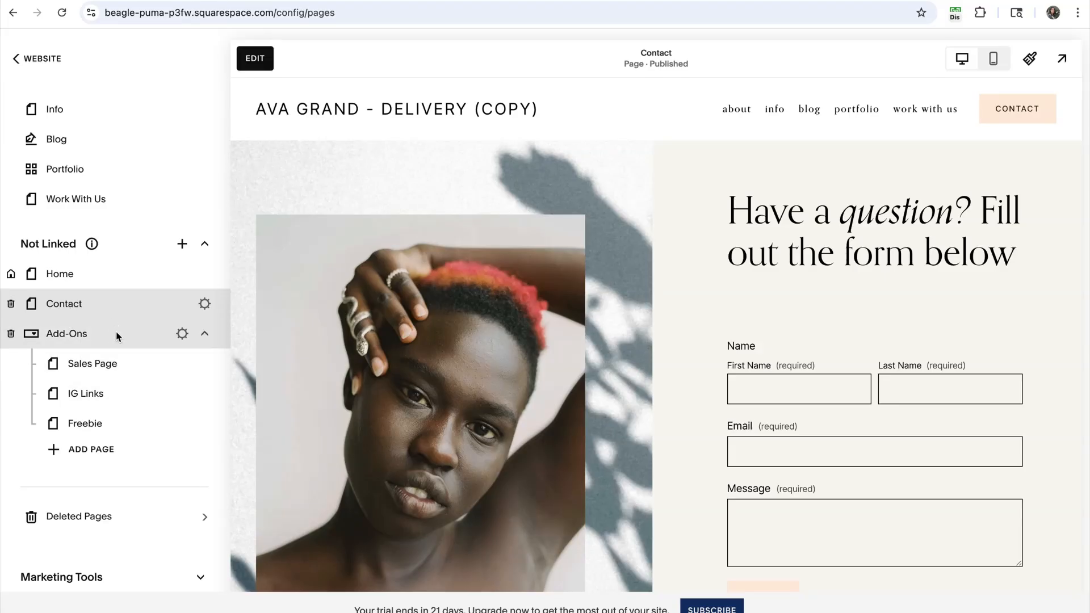
- Look through the Contact page's preview from its form down to the footer
{"action": "scroll", "coordinate": [69, 298], "scroll_direction": "down", "scroll_amount": 1}
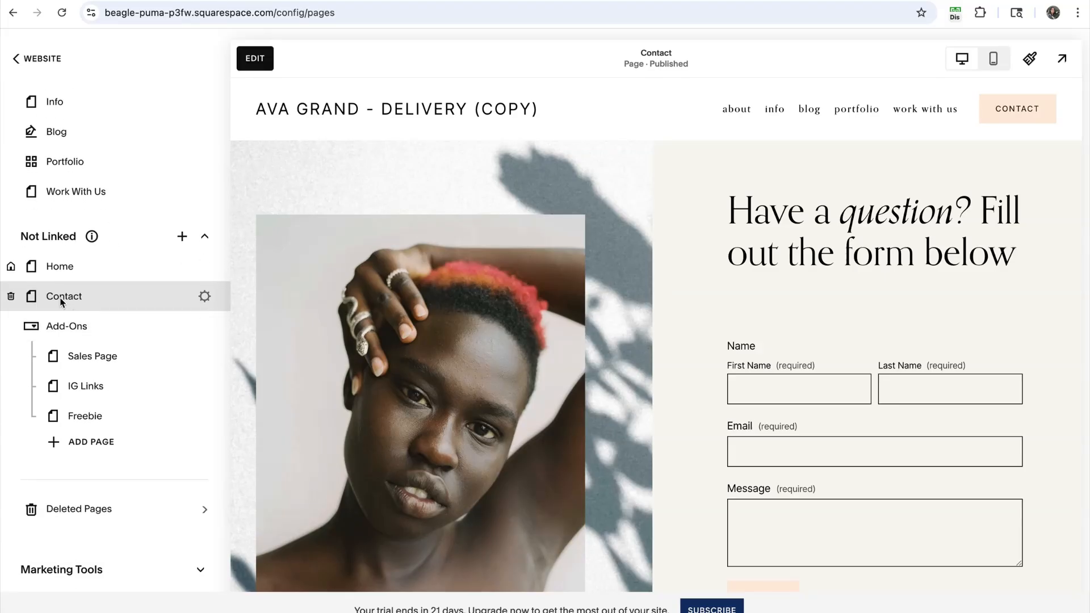
{"action": "scroll", "coordinate": [440, 301], "scroll_direction": "down", "scroll_amount": 2}
{"action": "scroll", "coordinate": [439, 301], "scroll_direction": "down", "scroll_amount": 15}
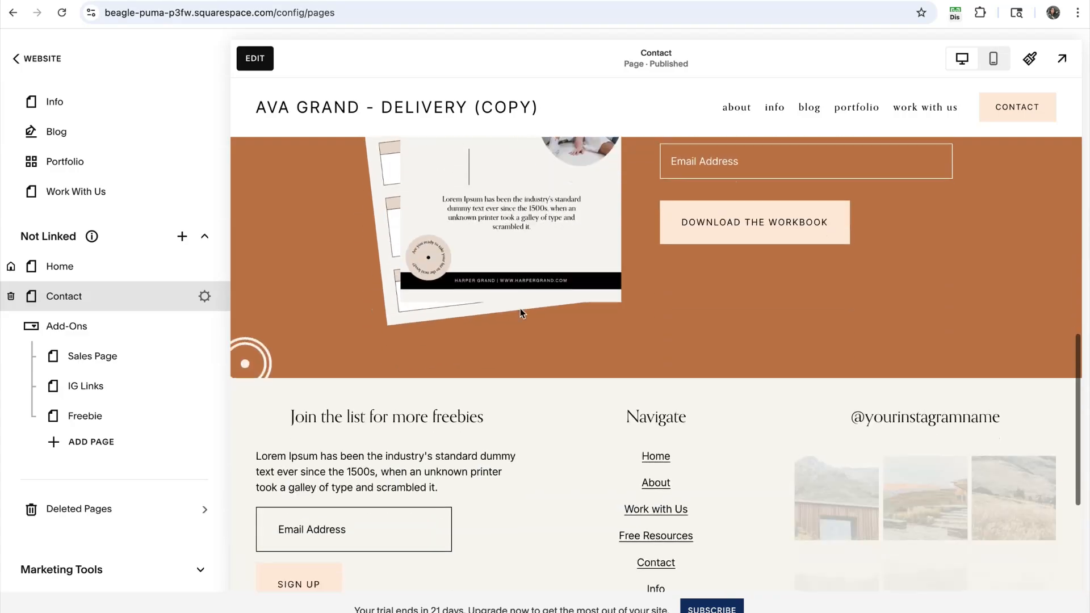
{"action": "scroll", "coordinate": [519, 308], "scroll_direction": "up", "scroll_amount": 15}
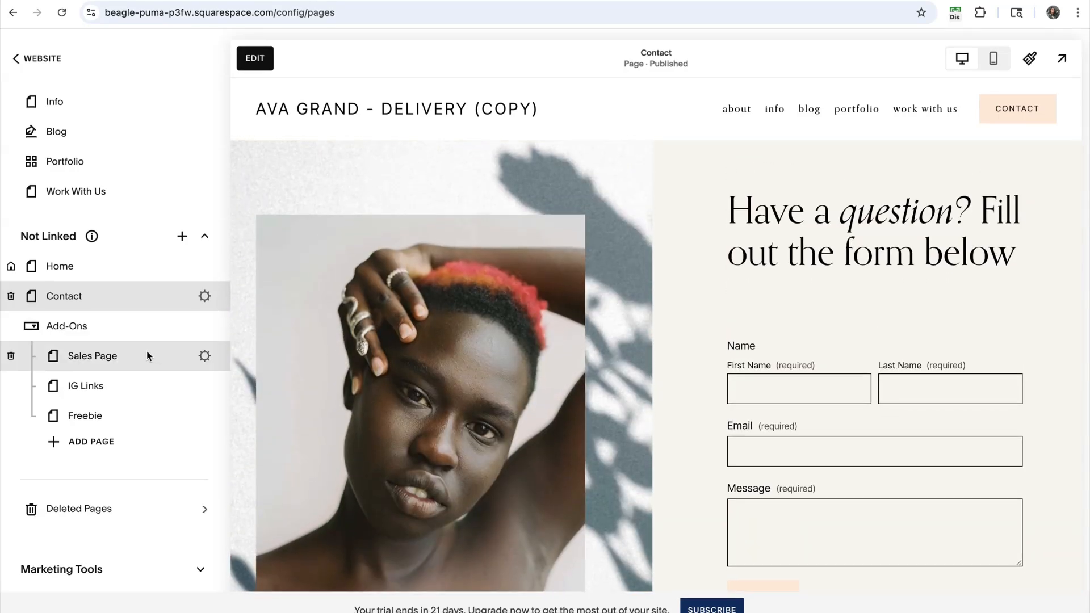
- Try to move the Contact page from Not Linked into the Main Navigation section
{"action": "scroll", "coordinate": [148, 352], "scroll_direction": "up", "scroll_amount": 1}
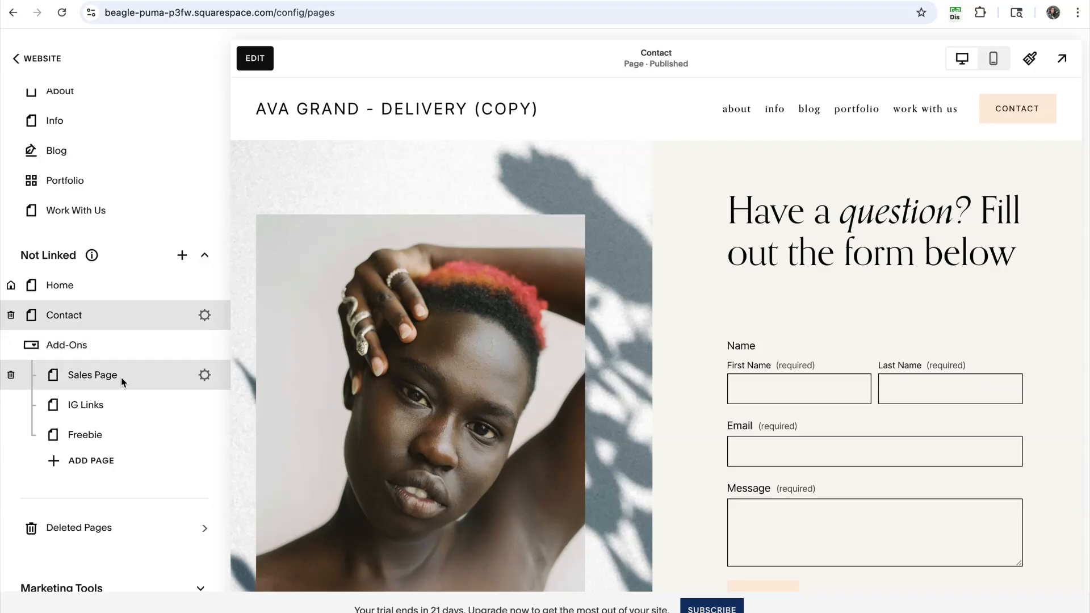
{"action": "scroll", "coordinate": [128, 376], "scroll_direction": "up", "scroll_amount": 2}
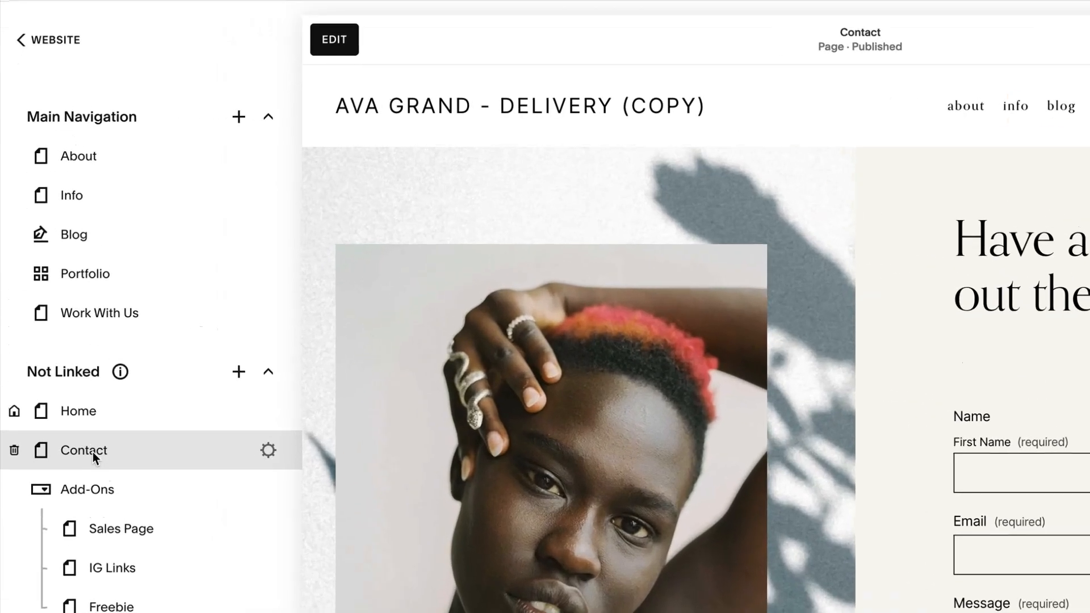
{"action": "left_click_drag", "start_coordinate": [93, 452], "coordinate": [107, 238]}
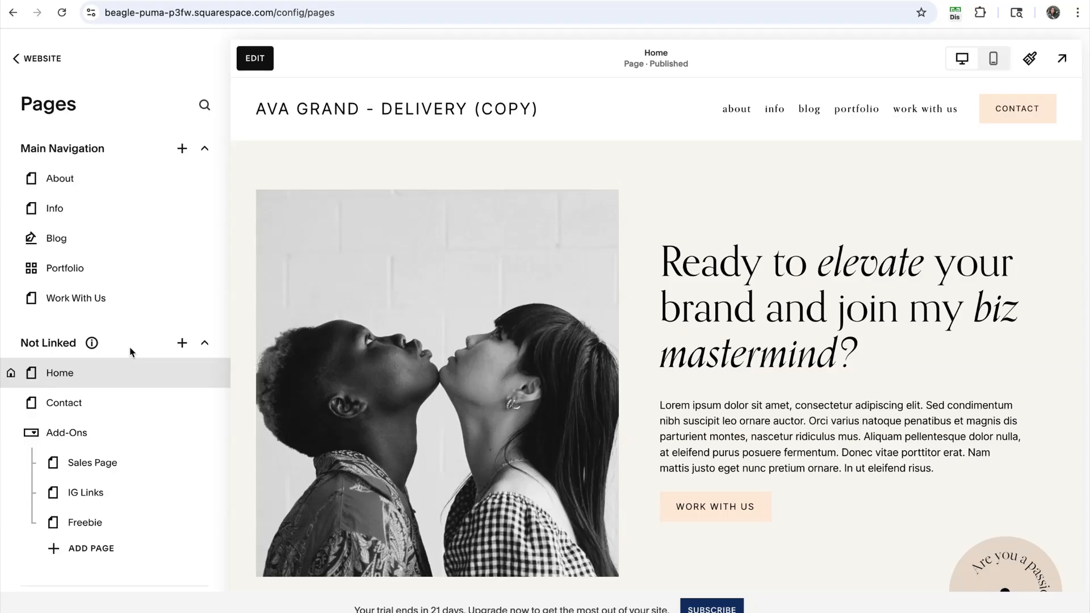
- Add a new blog page to the Not Linked section using one of the preset Blog layouts
{"action": "scroll", "coordinate": [128, 387], "scroll_direction": "down", "scroll_amount": 2}
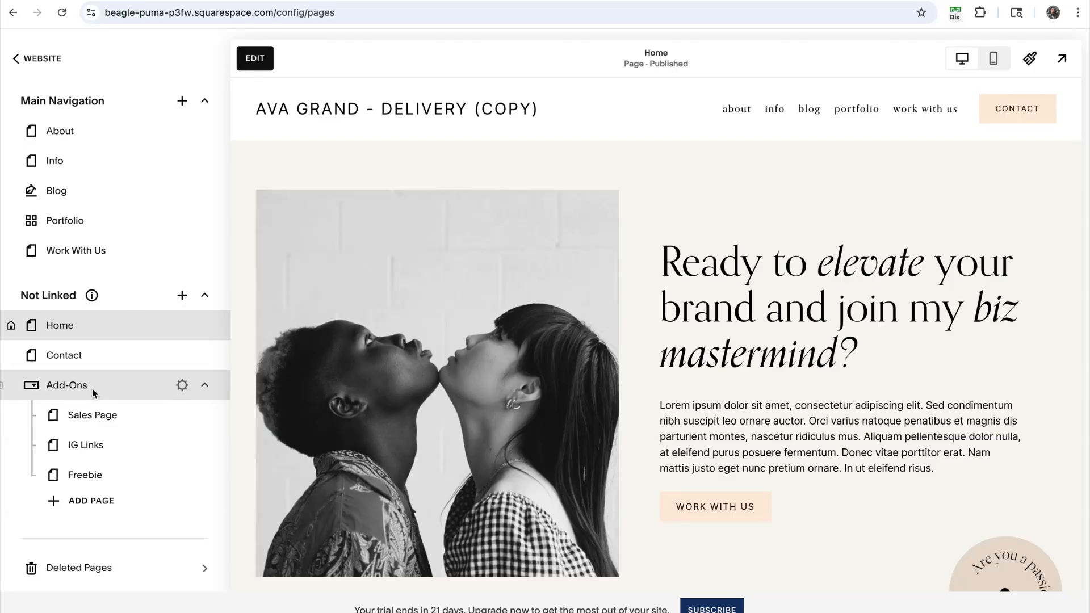
{"action": "scroll", "coordinate": [98, 390], "scroll_direction": "up", "scroll_amount": 2}
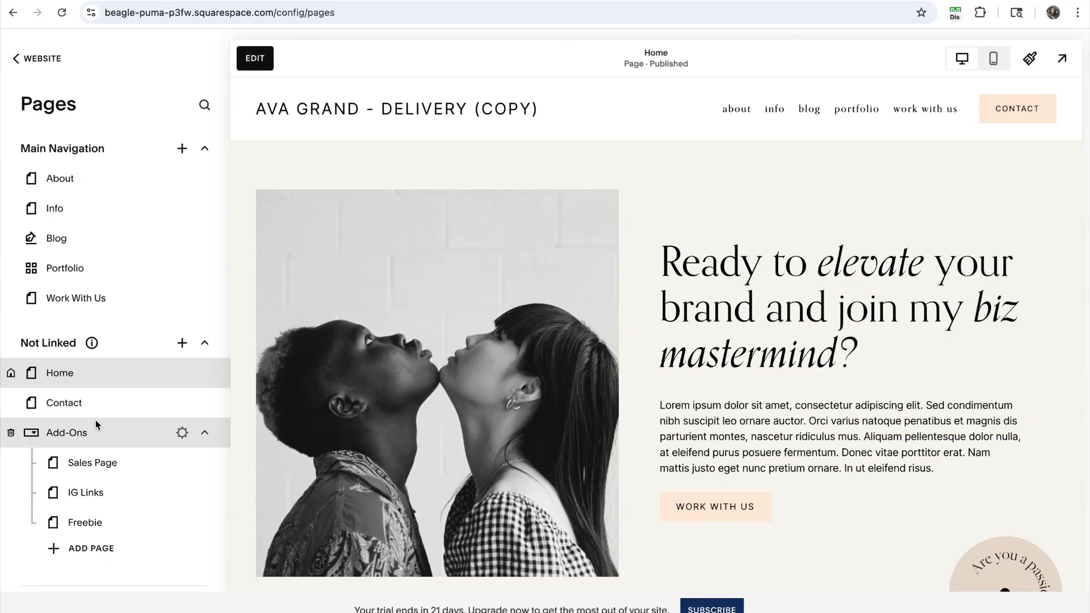
{"action": "left_click", "coordinate": [182, 344]}
{"action": "scroll", "coordinate": [160, 420], "scroll_direction": "down", "scroll_amount": 3}
{"action": "left_click", "coordinate": [111, 404]}
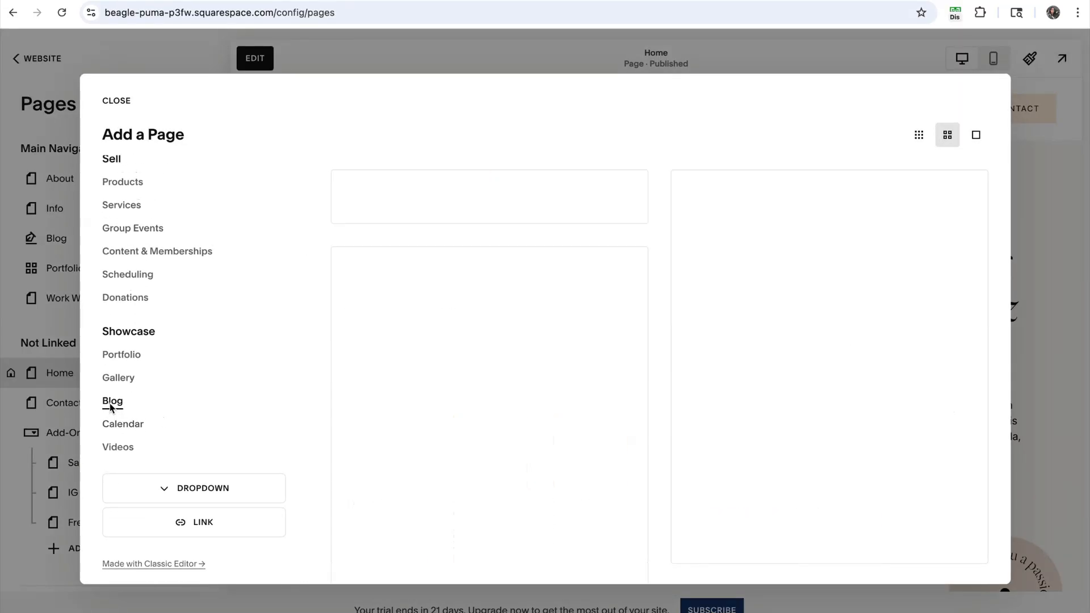
{"action": "scroll", "coordinate": [664, 350], "scroll_direction": "down", "scroll_amount": 6}
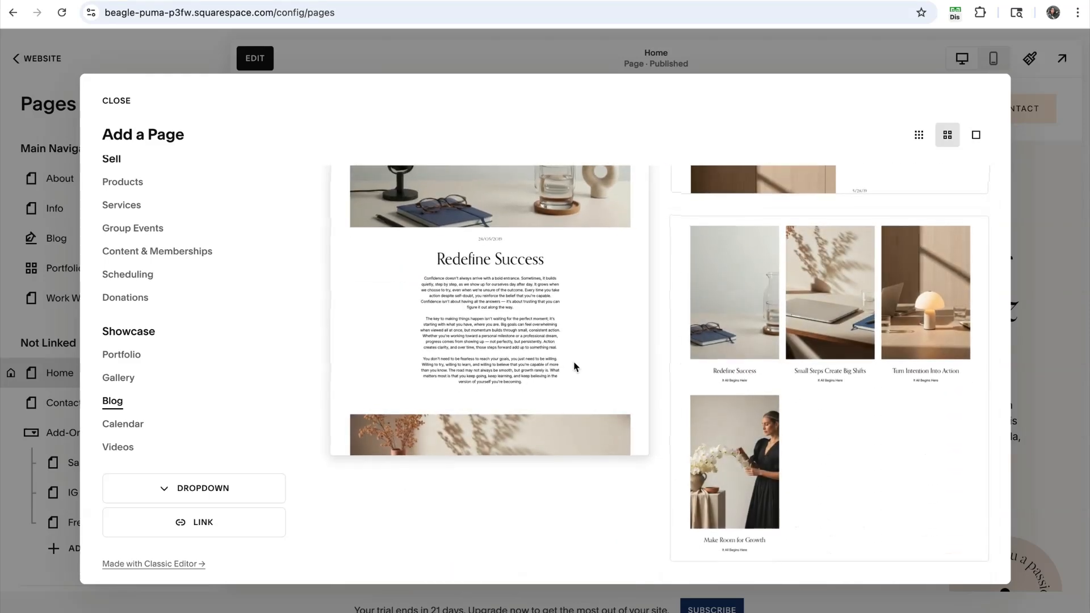
{"action": "left_click", "coordinate": [509, 324]}
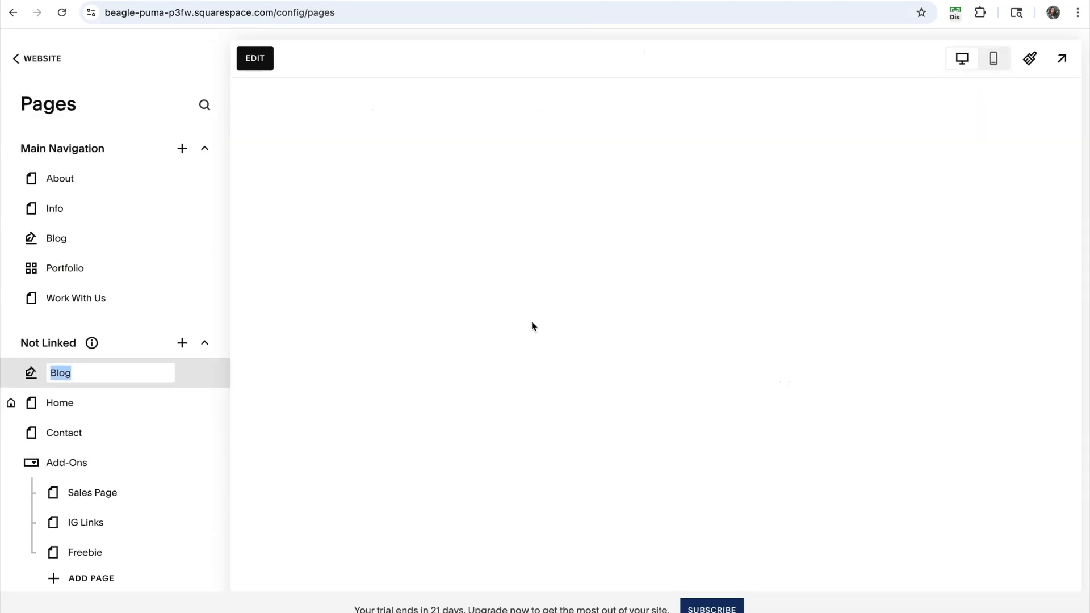
- Name the new blog page Main Blog
{"action": "type", "text": "M"}
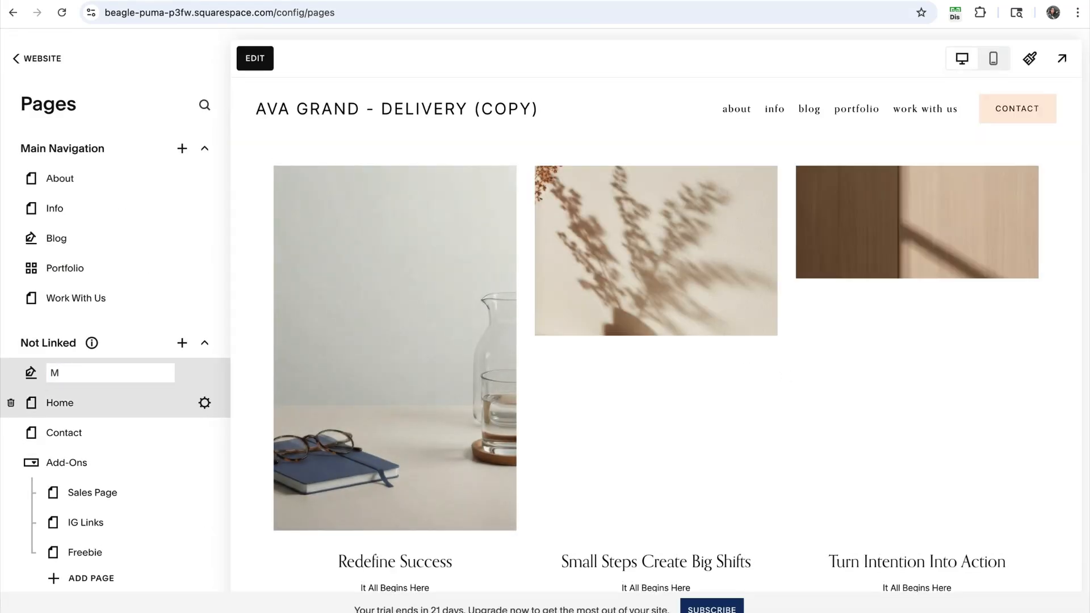
{"action": "type", "text": "ain Blog"}
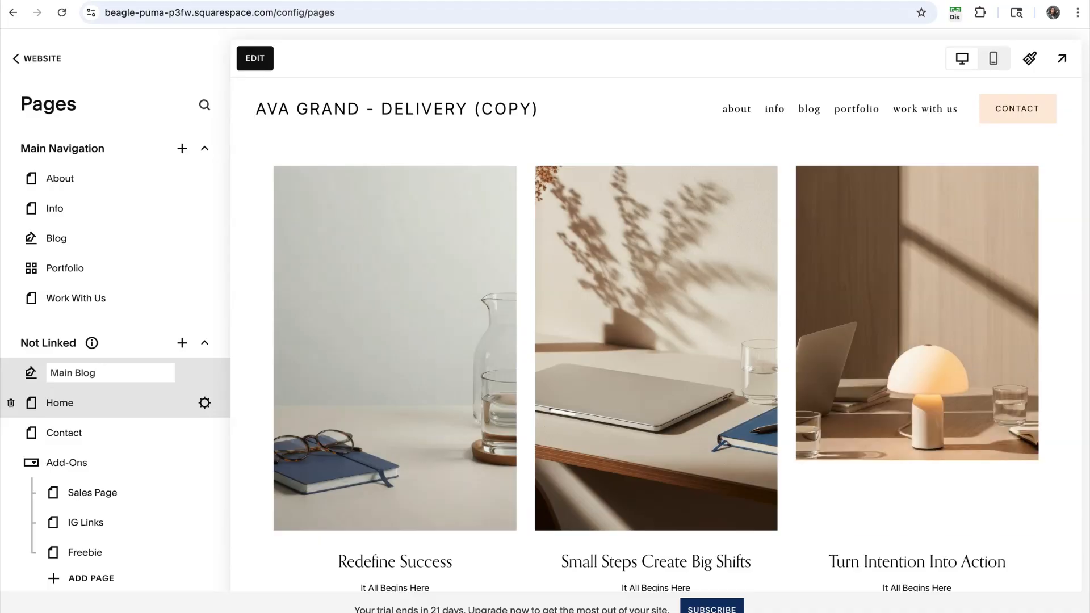
{"action": "key", "text": "Return"}
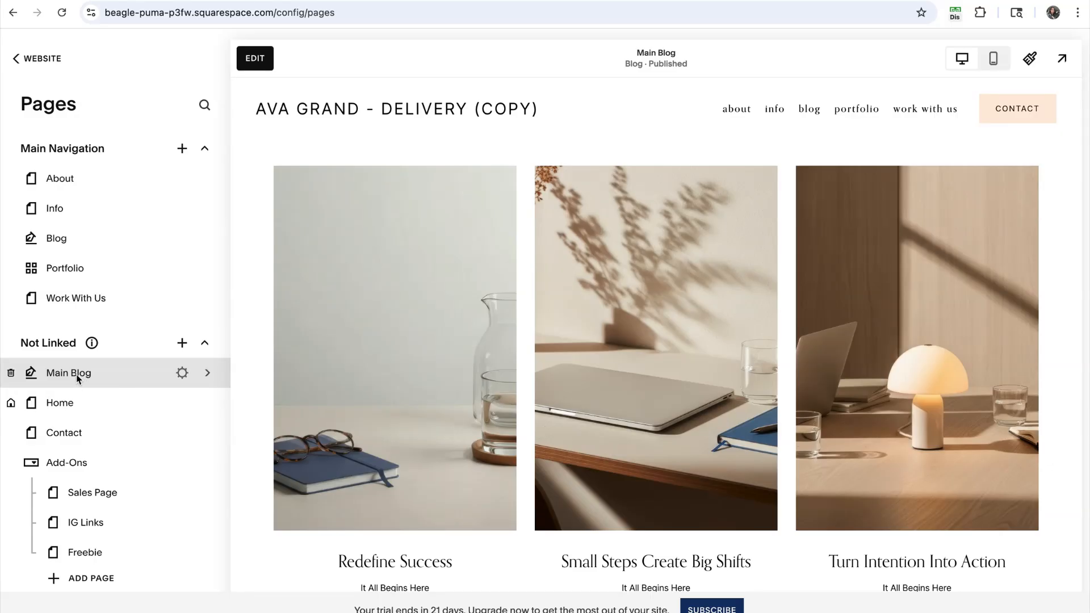
- Open the existing Blog page in Main Navigation, collapse its Selling Tools section and show its list of posts
{"action": "left_click", "coordinate": [67, 245]}
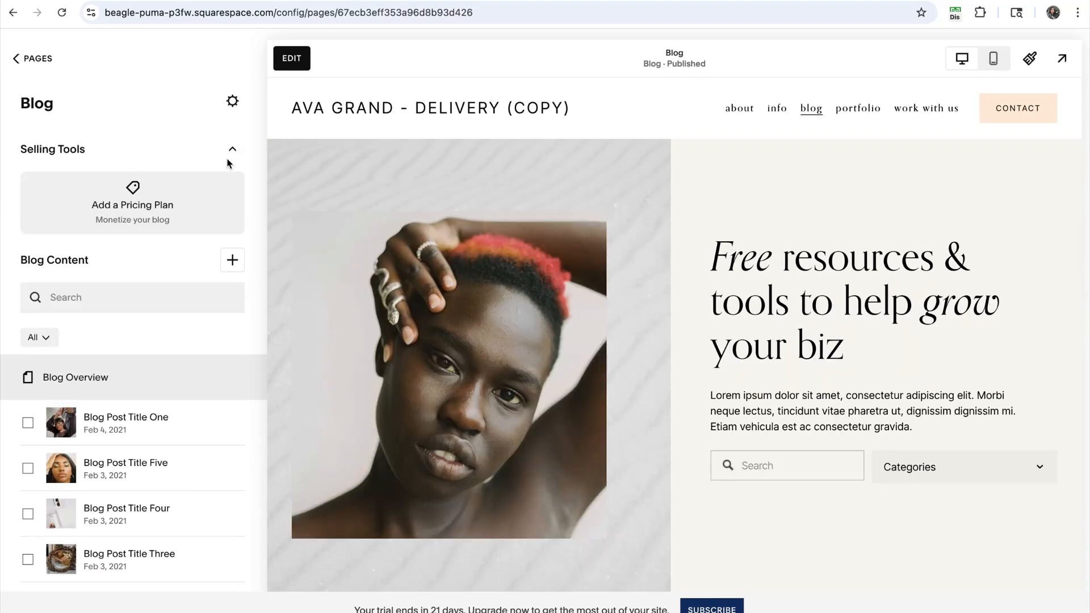
{"action": "left_click", "coordinate": [233, 149]}
{"action": "scroll", "coordinate": [125, 348], "scroll_direction": "down", "scroll_amount": 3}
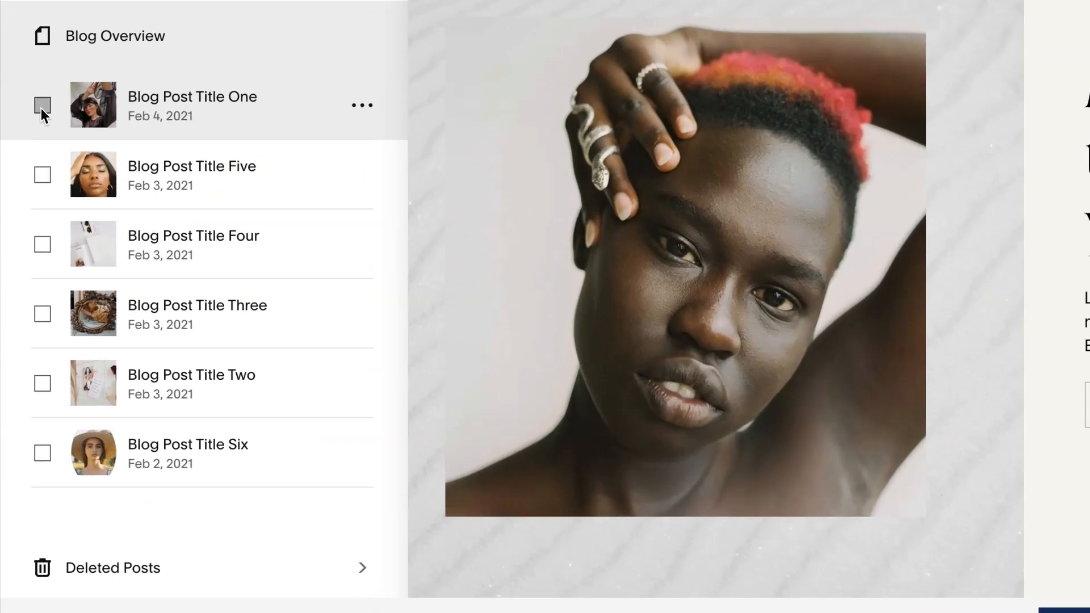
- Select Blog Post Title One, Five, Four and Three in the blog's post list
{"action": "left_click", "coordinate": [42, 106]}
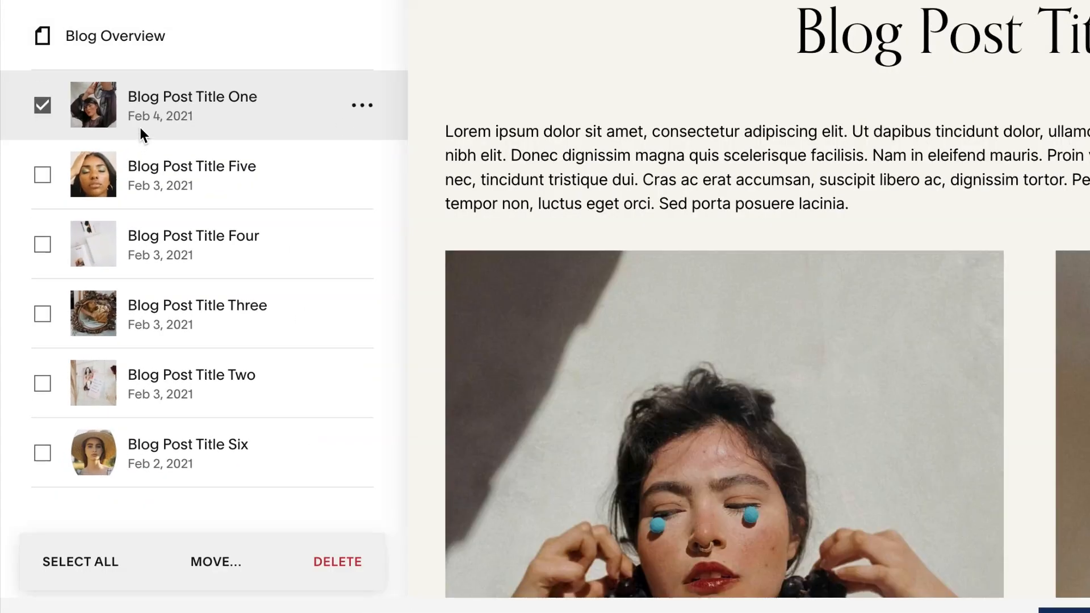
{"action": "left_click", "coordinate": [41, 173]}
{"action": "left_click", "coordinate": [42, 244]}
{"action": "left_click", "coordinate": [43, 314]}
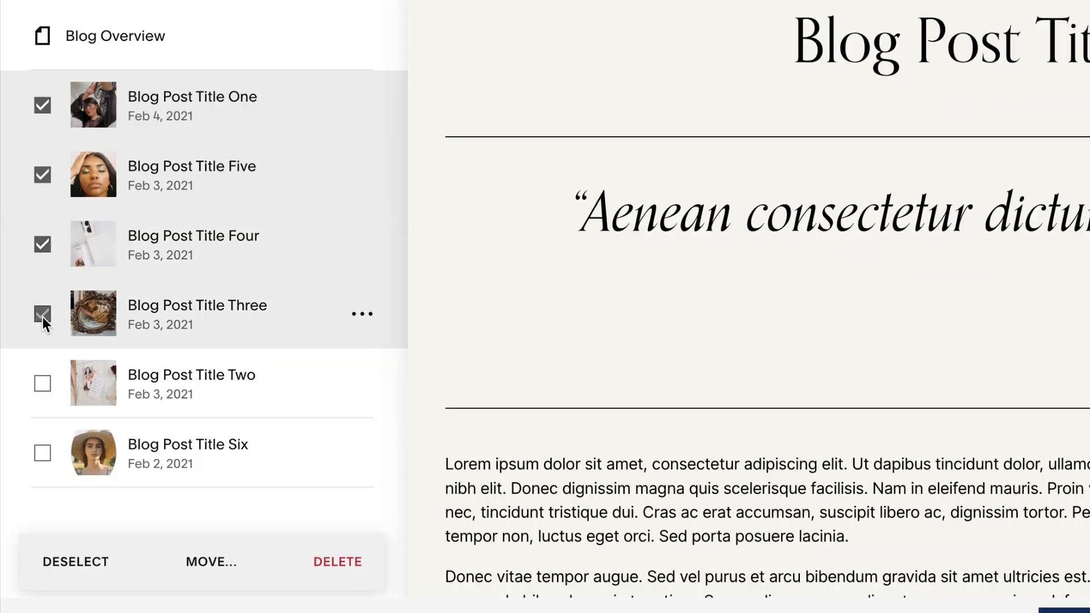
- Deselect Blog Post Title Three, Four and Five, and select all posts in the blog at once
{"action": "left_click", "coordinate": [42, 314]}
{"action": "left_click", "coordinate": [43, 250]}
{"action": "left_click", "coordinate": [43, 175]}
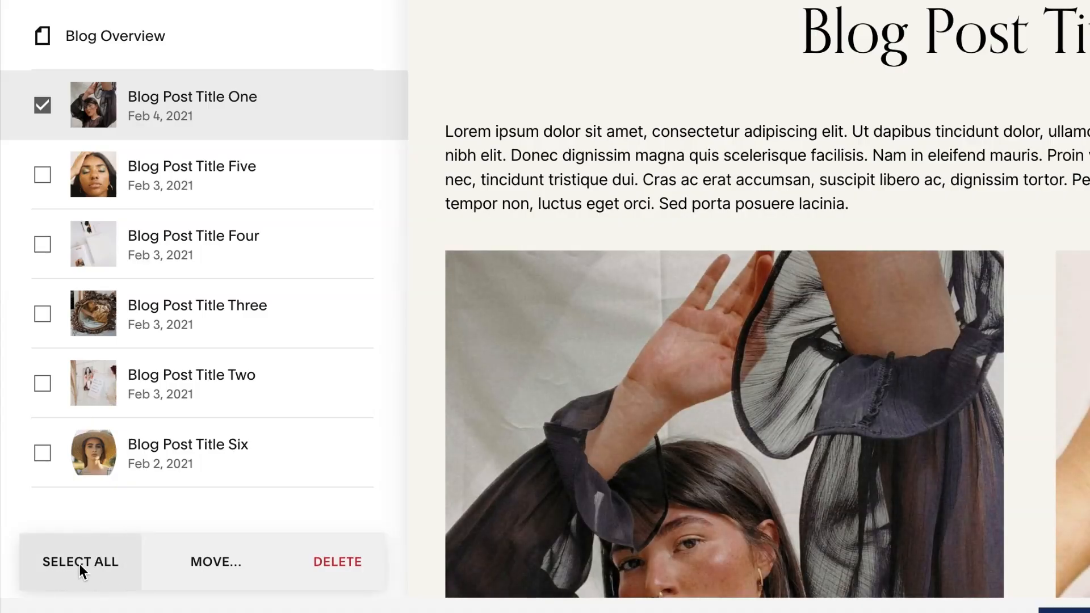
{"action": "left_click", "coordinate": [83, 564]}
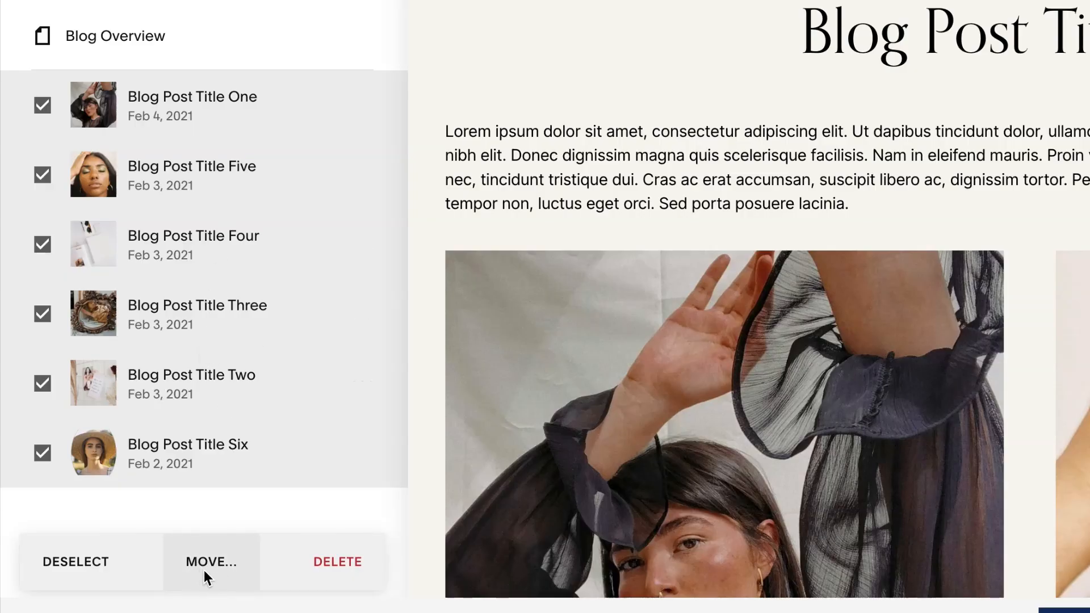
- Move all the selected blog posts to the Main Blog collection
{"action": "left_click", "coordinate": [204, 567]}
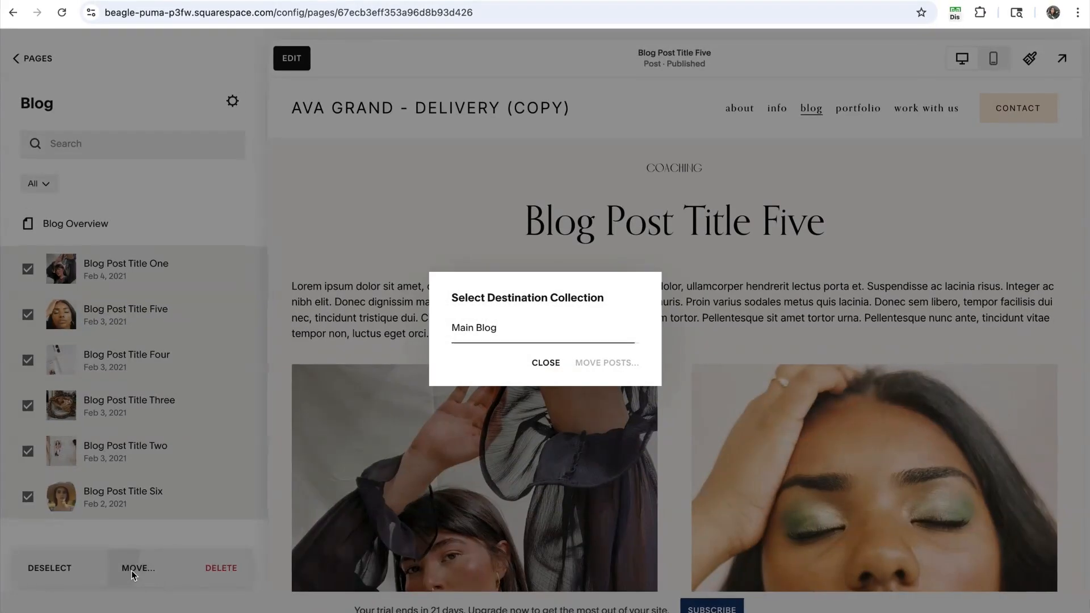
{"action": "left_click", "coordinate": [476, 335]}
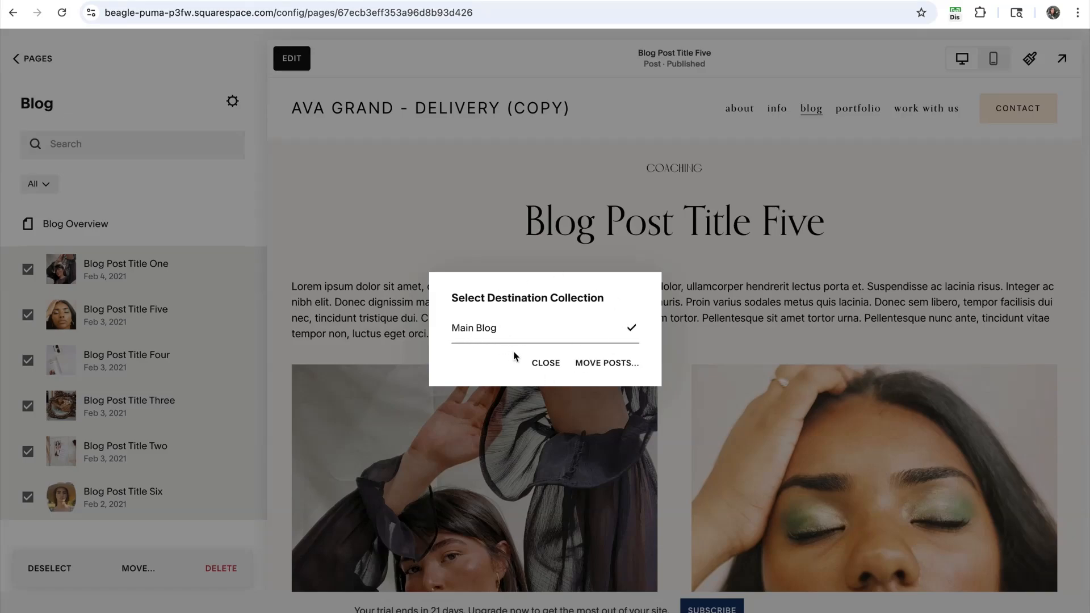
{"action": "left_click", "coordinate": [613, 366]}
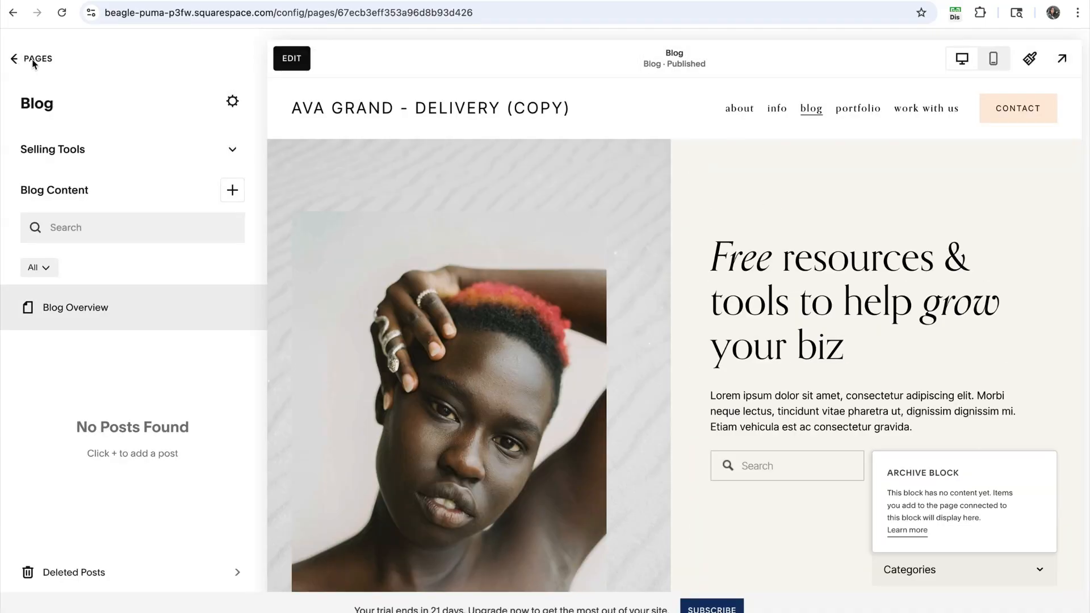
- Return to the page list, open Main Blog under Not Linked and look through its list of posts
{"action": "left_click", "coordinate": [34, 58]}
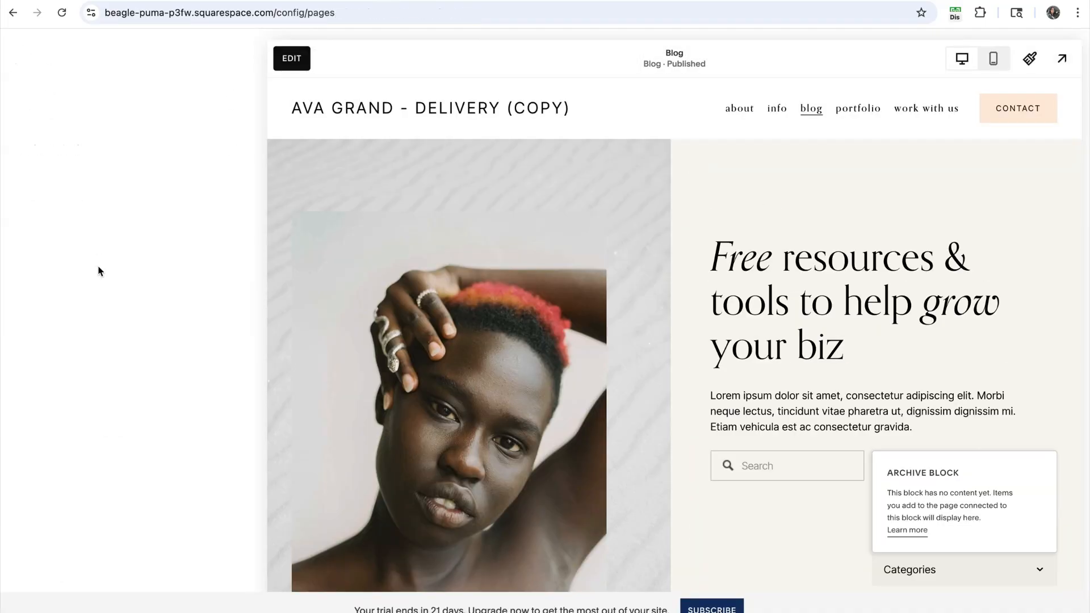
{"action": "scroll", "coordinate": [103, 399], "scroll_direction": "down", "scroll_amount": 1}
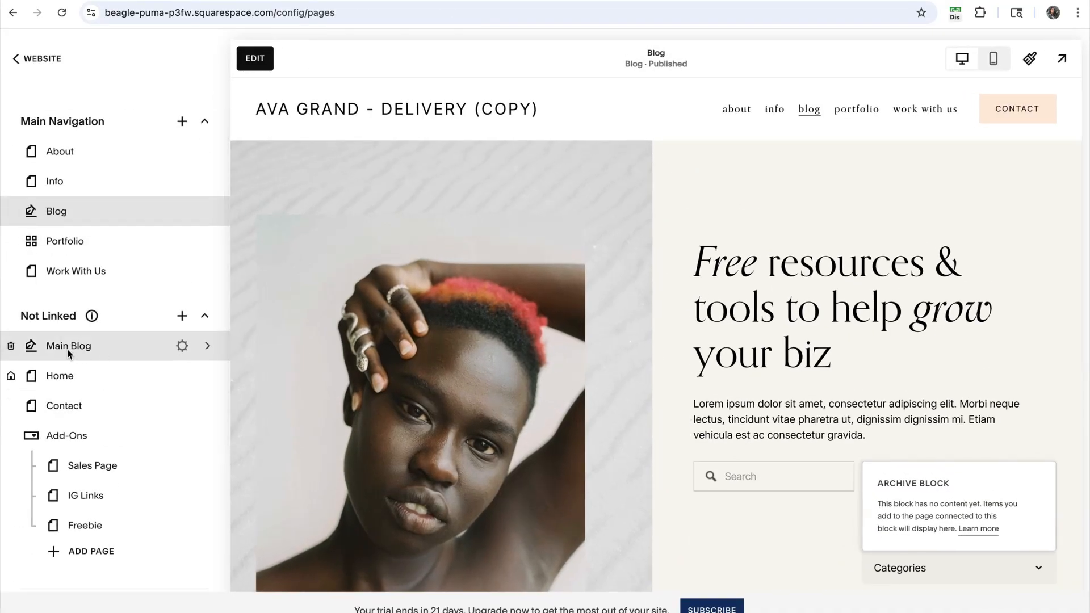
{"action": "left_click", "coordinate": [73, 347]}
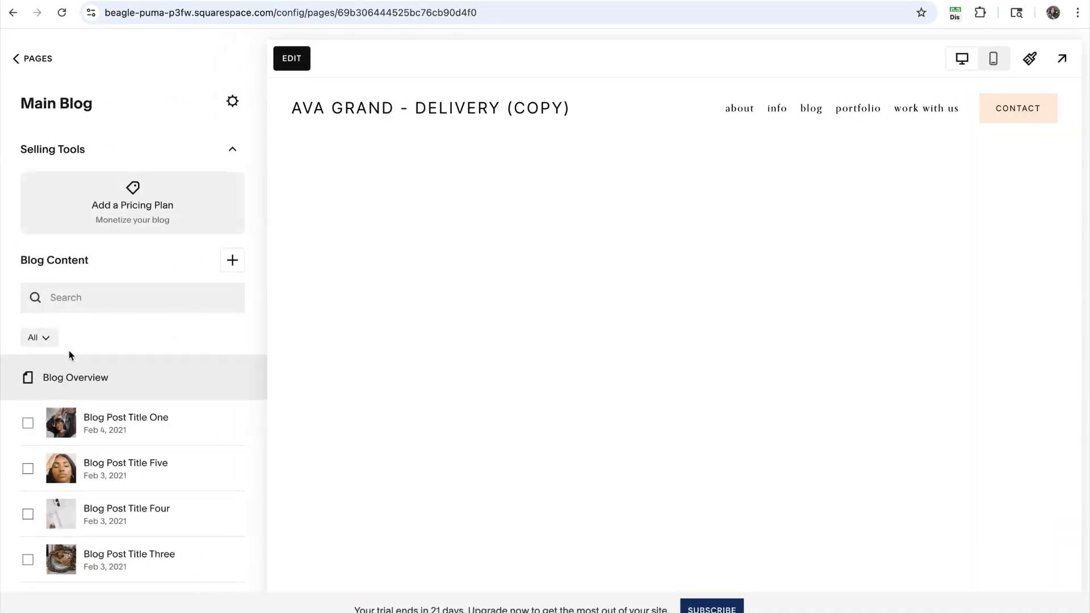
{"action": "scroll", "coordinate": [148, 435], "scroll_direction": "down", "scroll_amount": 5}
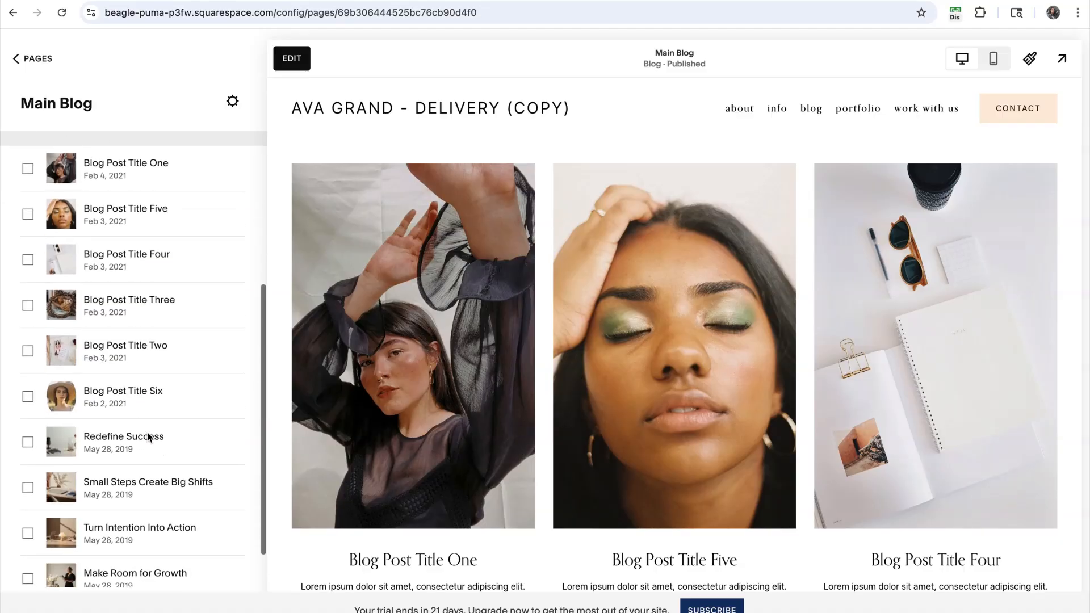
{"action": "scroll", "coordinate": [149, 438], "scroll_direction": "up", "scroll_amount": 5}
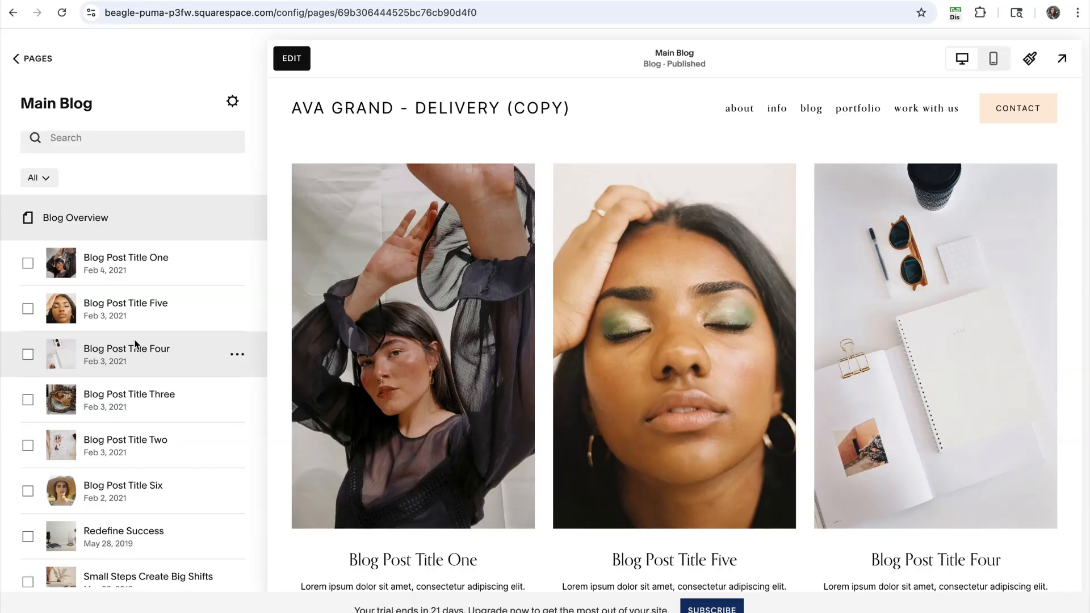
{"action": "scroll", "coordinate": [137, 344], "scroll_direction": "up", "scroll_amount": 2}
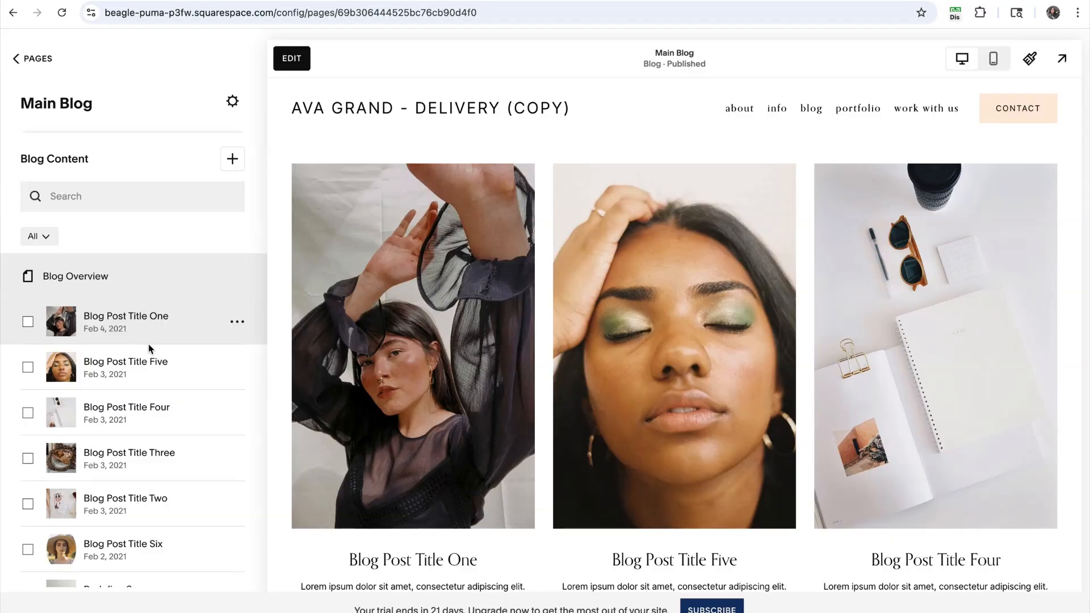
{"action": "scroll", "coordinate": [146, 346], "scroll_direction": "down", "scroll_amount": 5}
{"action": "scroll", "coordinate": [147, 349], "scroll_direction": "up", "scroll_amount": 5}
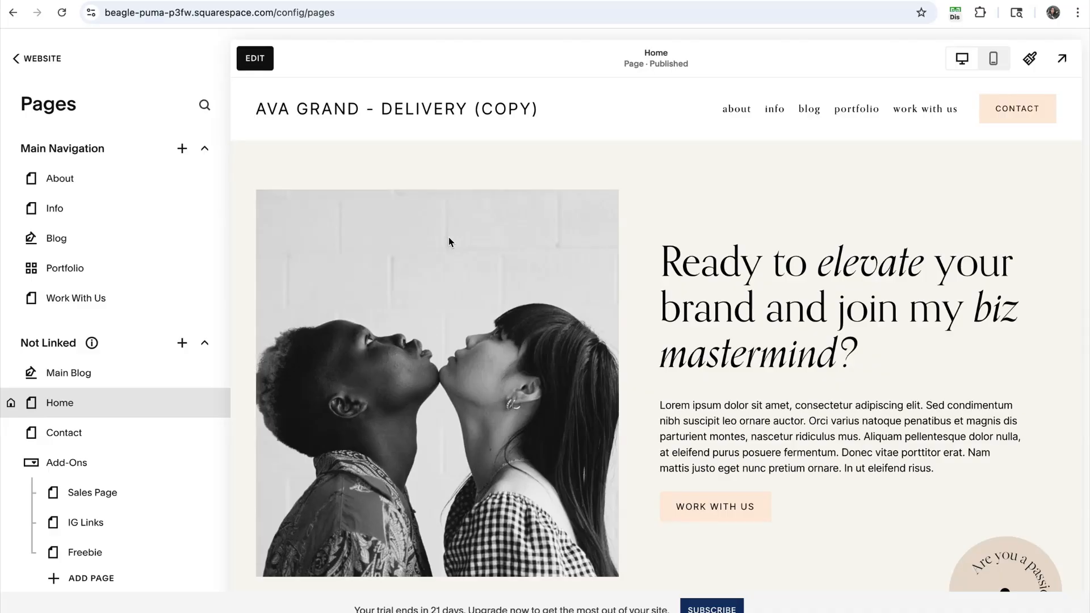
- Open the About page's general settings, examine its URL slug /about and close the settings
{"action": "scroll", "coordinate": [484, 363], "scroll_direction": "down", "scroll_amount": 2}
{"action": "scroll", "coordinate": [485, 363], "scroll_direction": "up", "scroll_amount": 2}
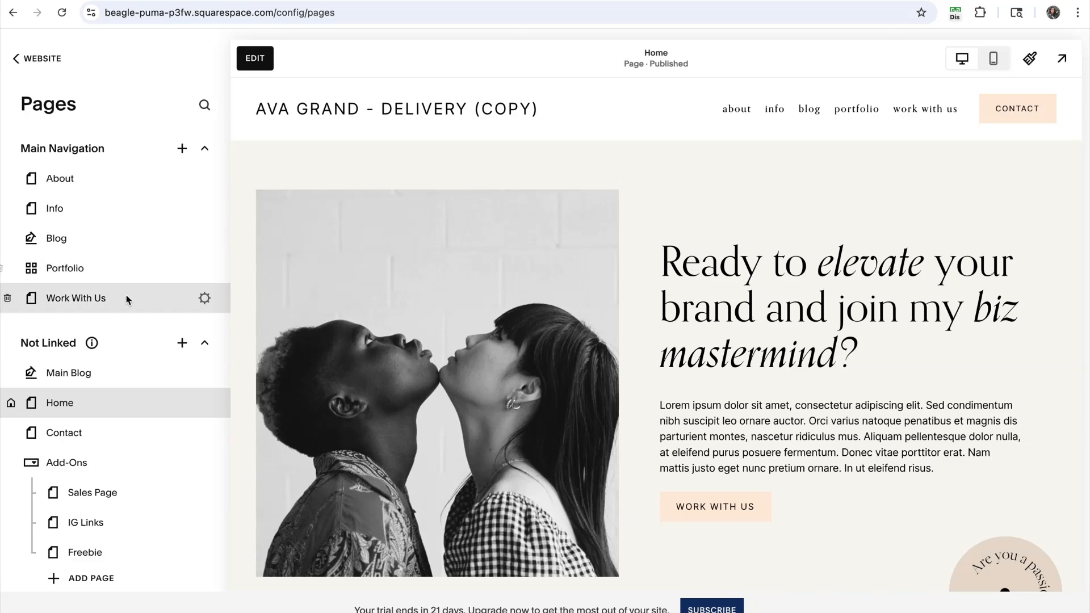
{"action": "left_click", "coordinate": [205, 179]}
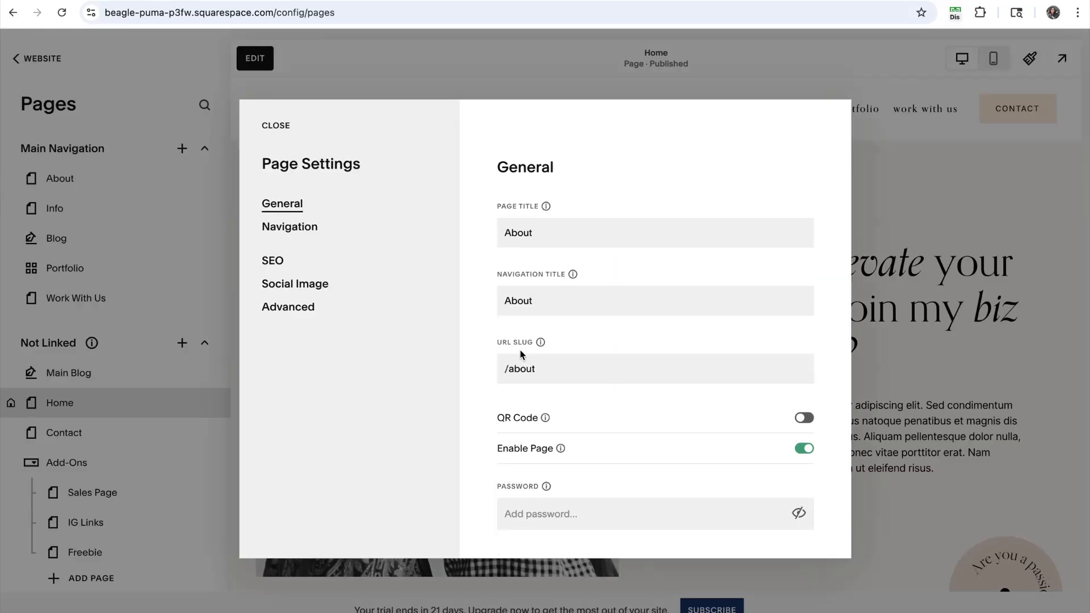
{"action": "left_click_drag", "start_coordinate": [533, 343], "coordinate": [499, 341]}
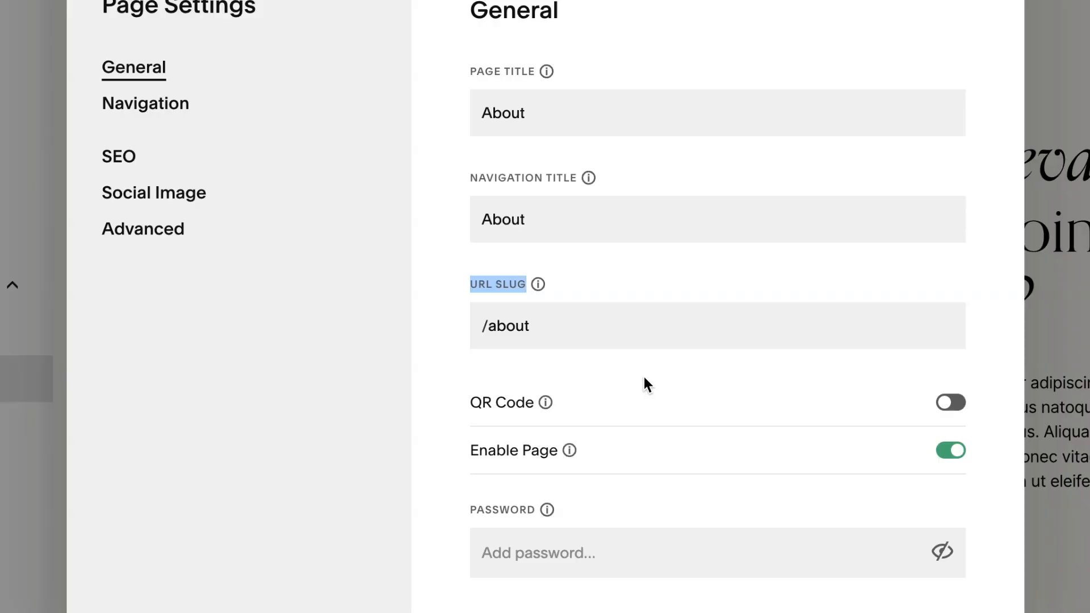
{"action": "left_click", "coordinate": [601, 275]}
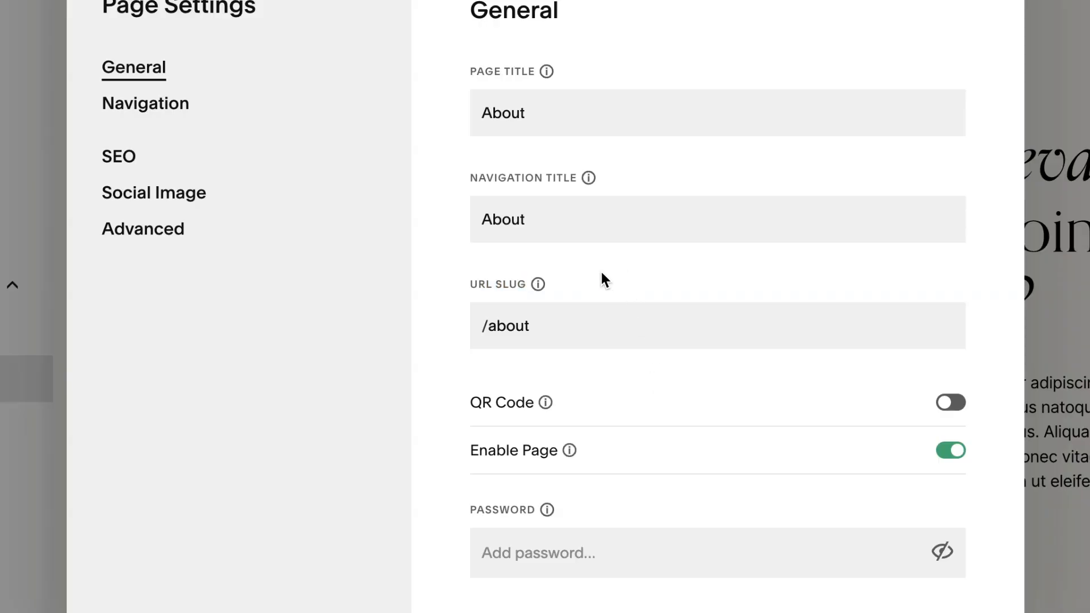
{"action": "left_click", "coordinate": [536, 331]}
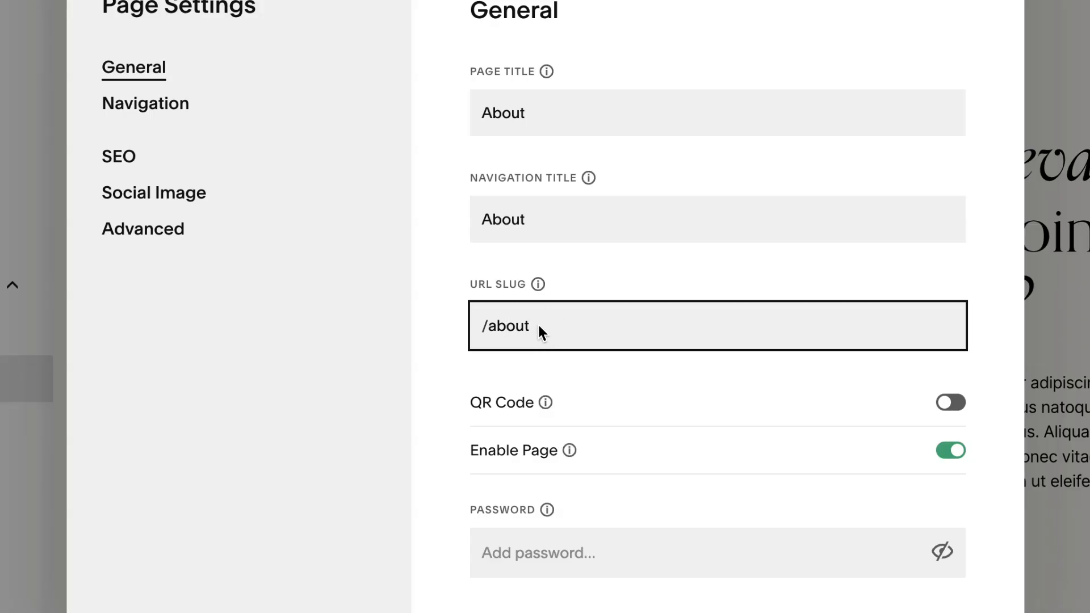
{"action": "key", "text": "BackSpace"}
{"action": "key", "text": "BackSpace"}
{"action": "type", "text": "ut"}
{"action": "left_click", "coordinate": [92, 68]}
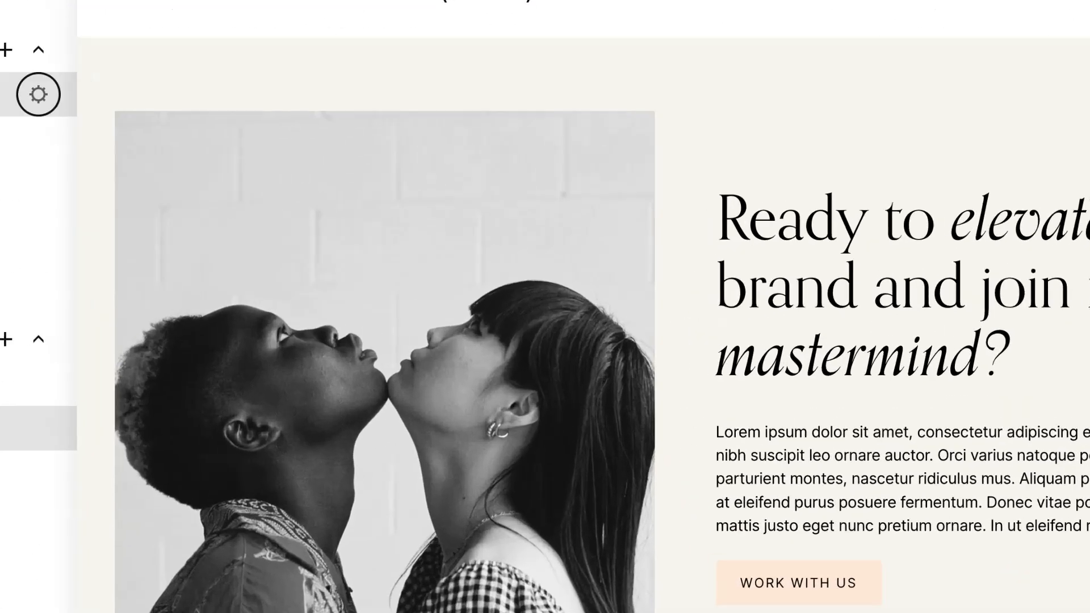
- Search the site's settings for "url ma" and open URL Mappings
{"action": "key", "text": "/"}
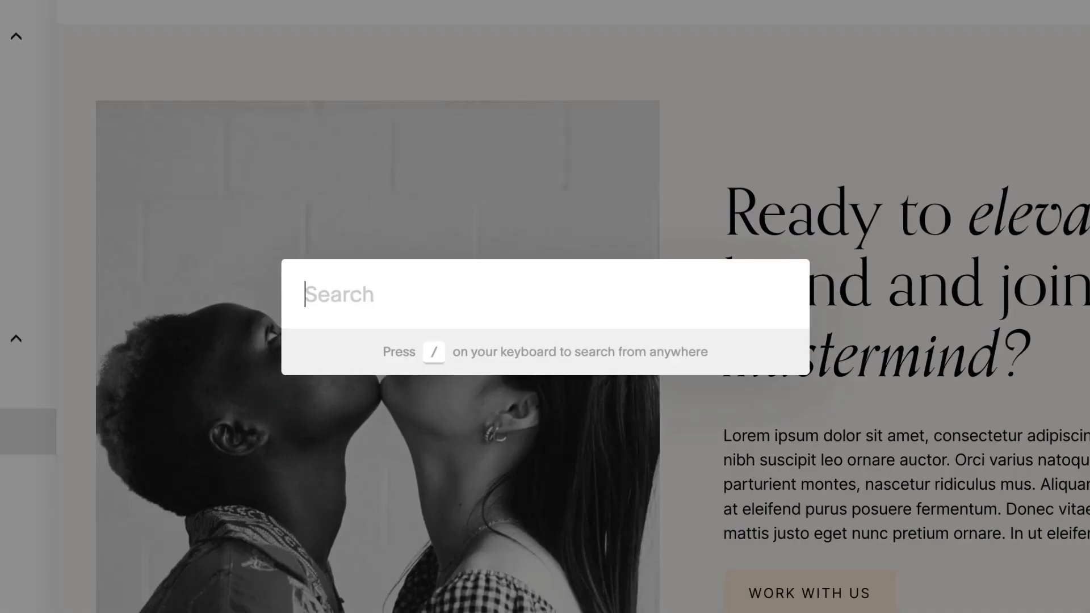
{"action": "type", "text": "url ma"}
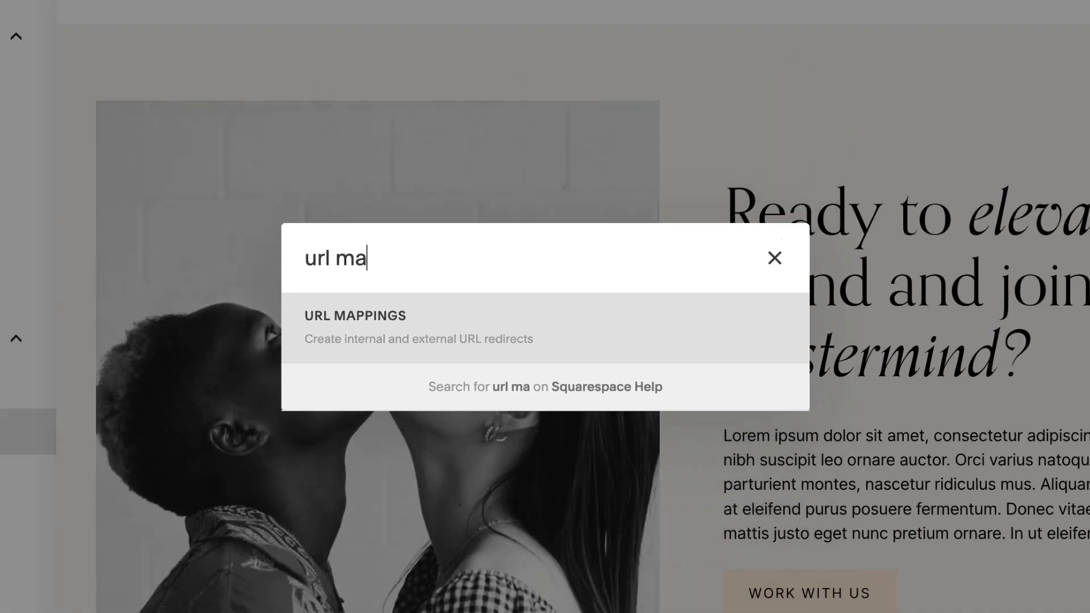
{"action": "left_click", "coordinate": [360, 311]}
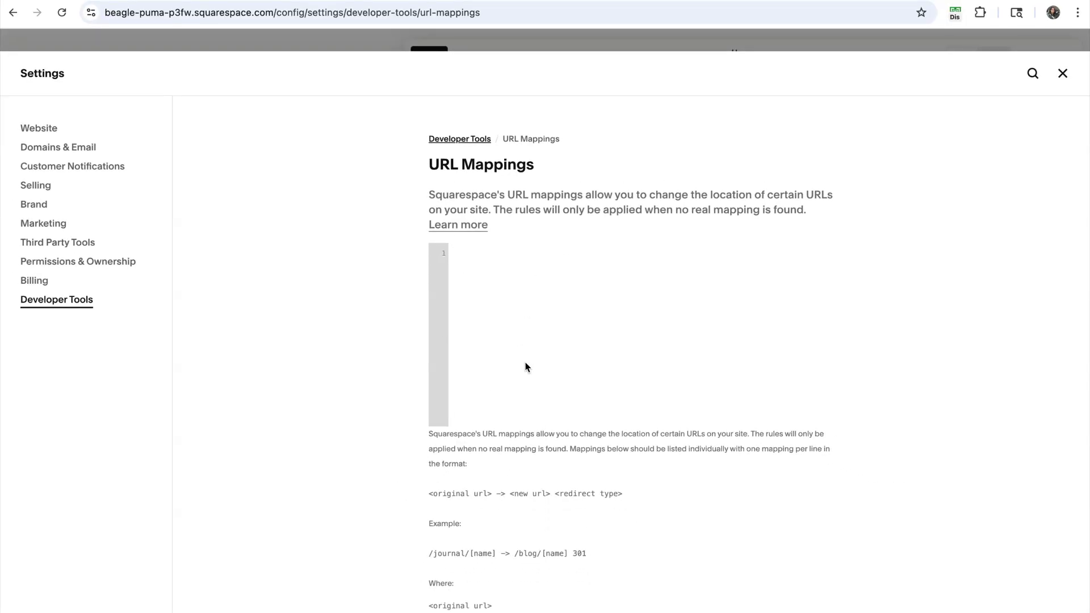
- Copy the redirect line "/old-url -> /new-url 301" from the untitled text editor file and paste it into the URL Mappings field
{"action": "left_click", "coordinate": [1030, 609]}
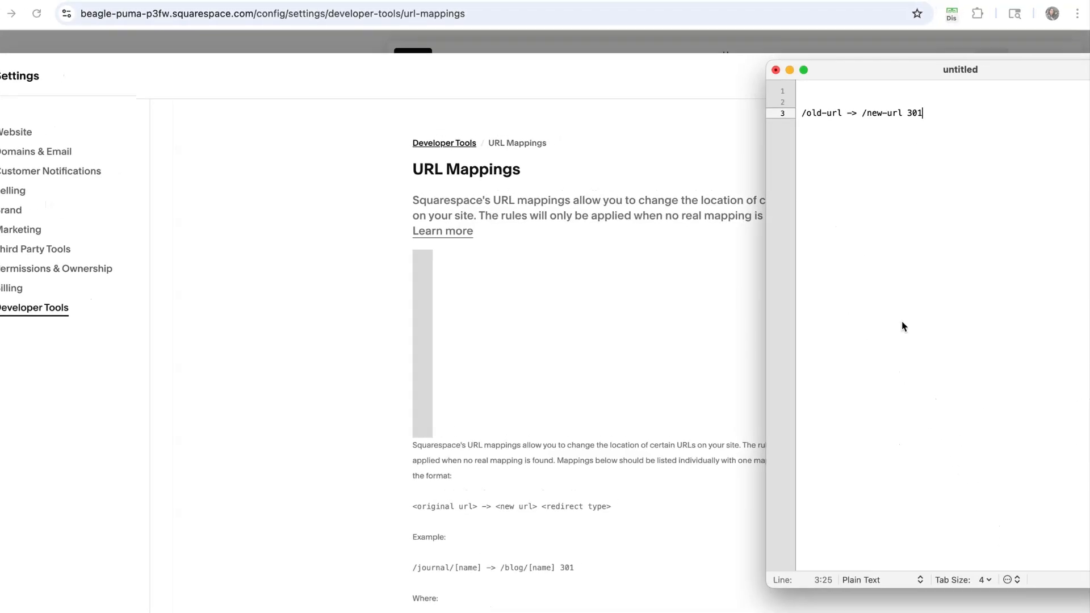
{"action": "left_click", "coordinate": [929, 154]}
{"action": "left_click_drag", "start_coordinate": [810, 212], "coordinate": [579, 212]}
{"action": "key", "text": "super+c"}
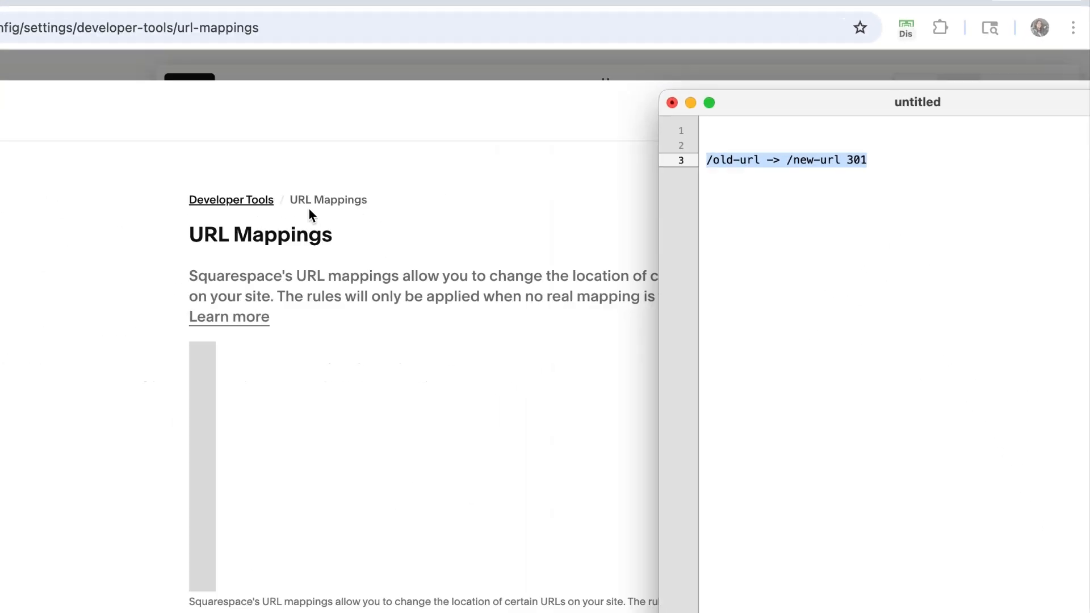
{"action": "left_click", "coordinate": [305, 256]}
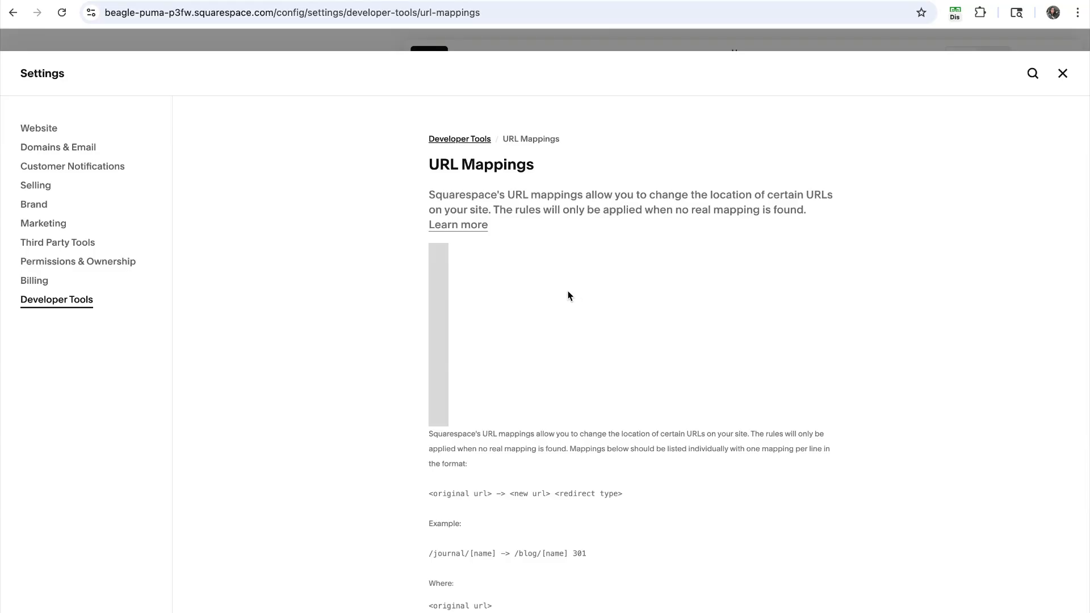
{"action": "left_click", "coordinate": [490, 255]}
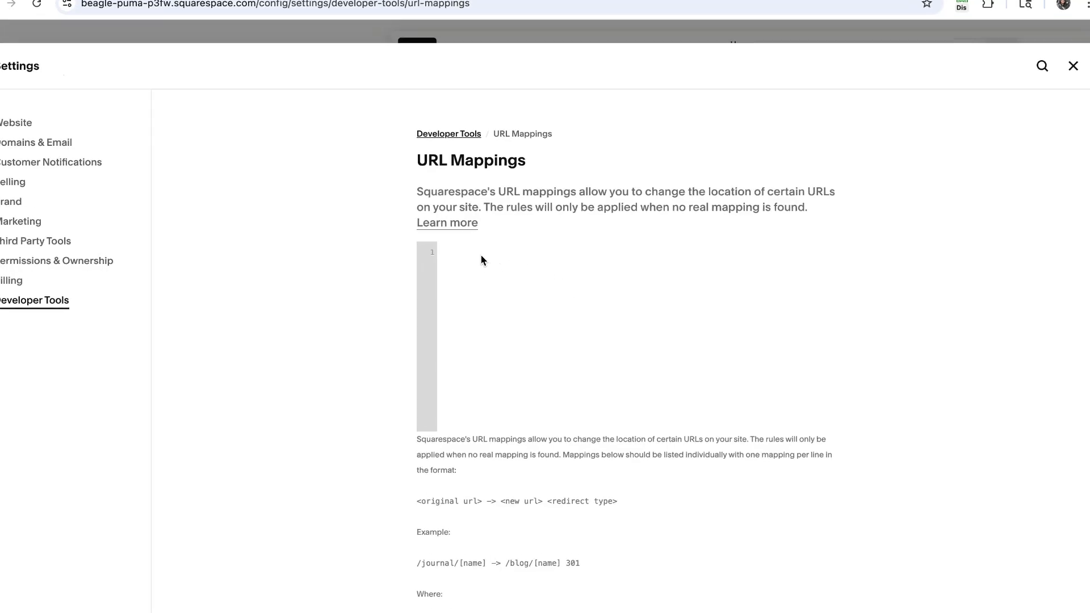
{"action": "key", "text": "super+v"}
{"action": "left_click_drag", "start_coordinate": [506, 237], "coordinate": [258, 245]}
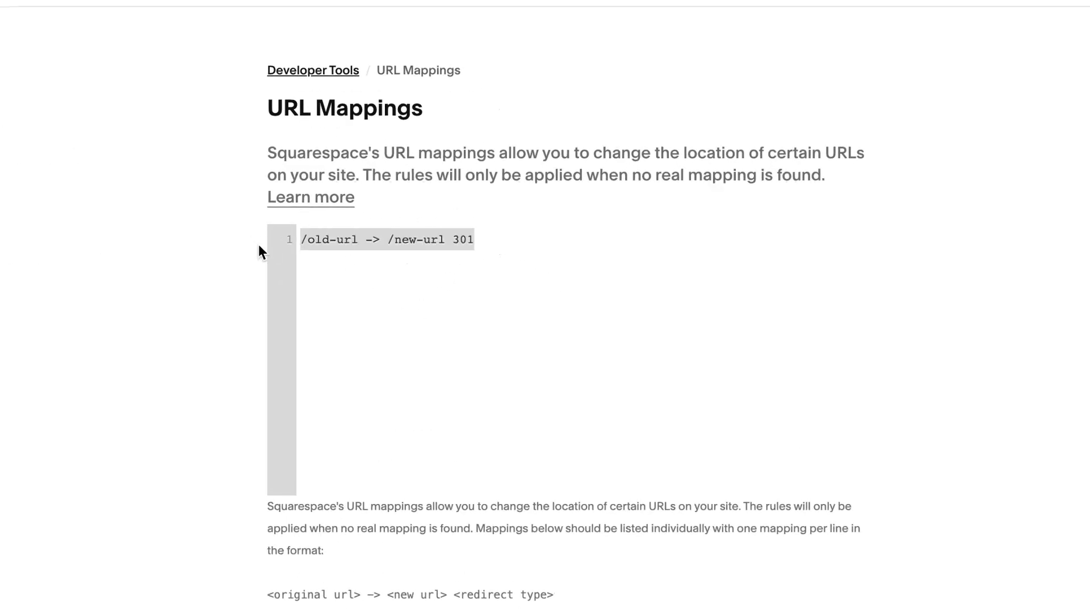
{"action": "left_click", "coordinate": [385, 295]}
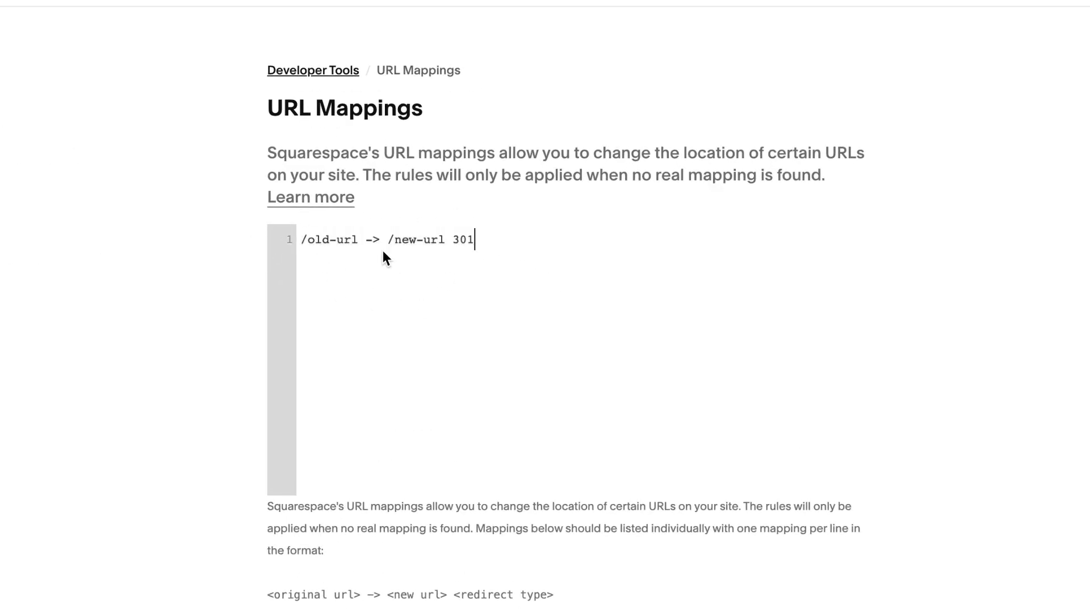
- Replace the mapping's old address with /blog-post-name and its new address with /blog/blog-post-name
{"action": "left_click", "coordinate": [339, 241]}
{"action": "type", "text": "blog-po"}
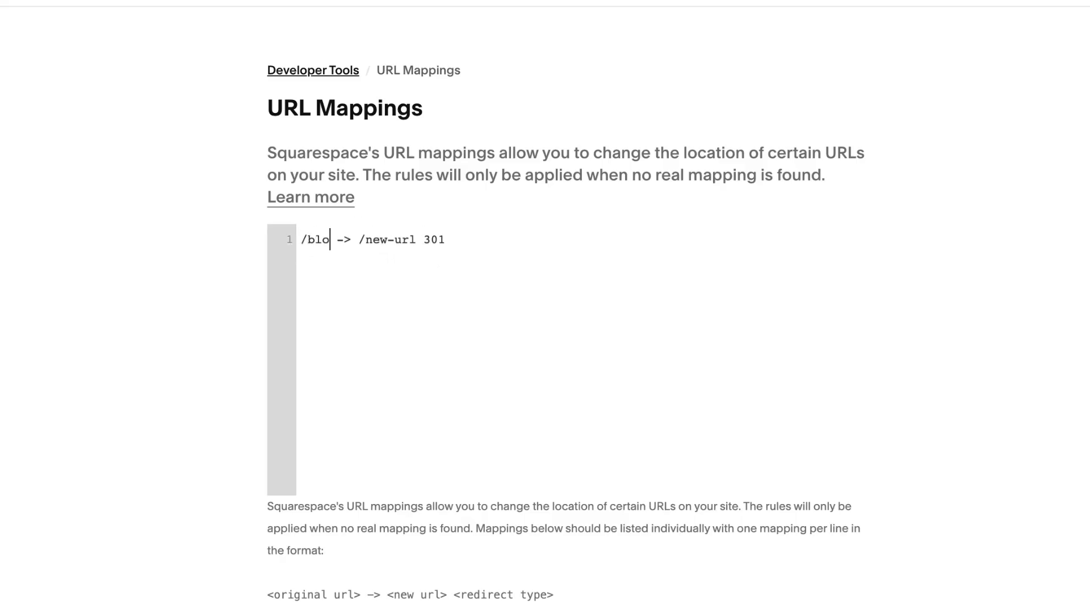
{"action": "type", "text": "st-name"}
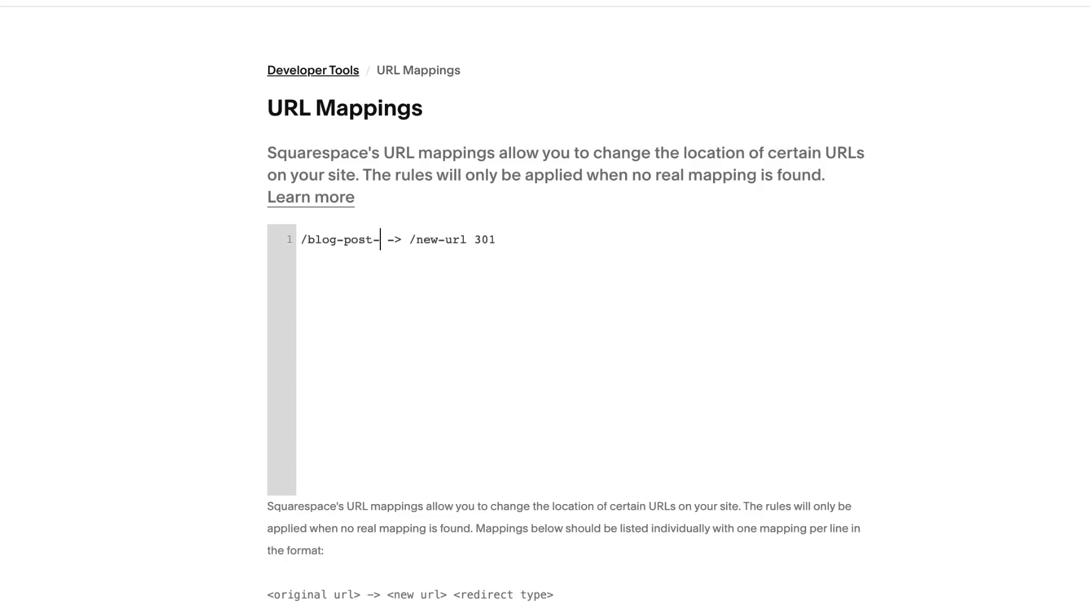
{"action": "left_click", "coordinate": [467, 242]}
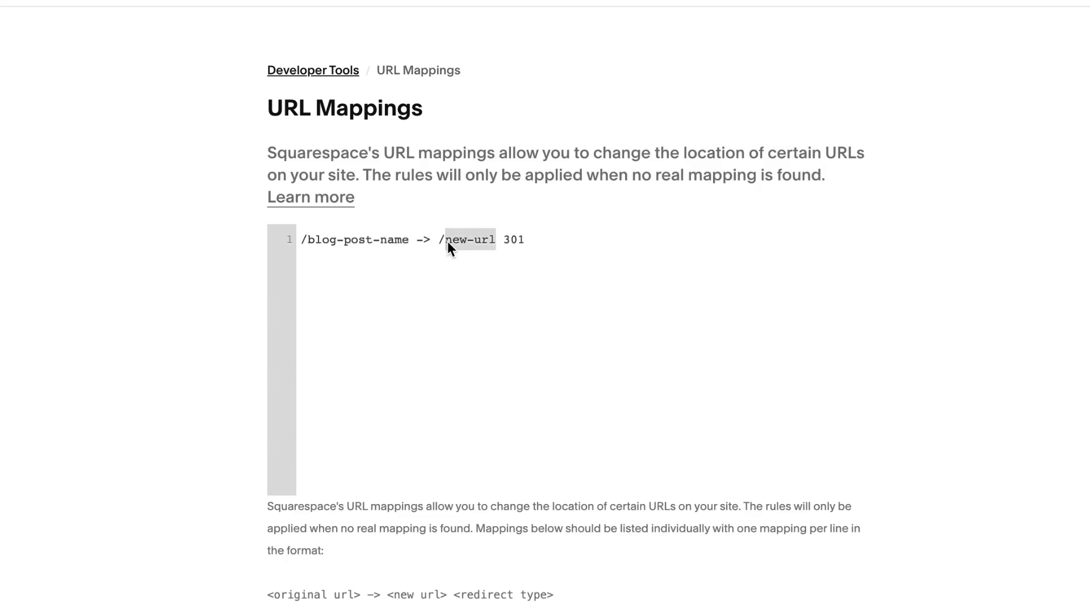
{"action": "type", "text": "blog/"}
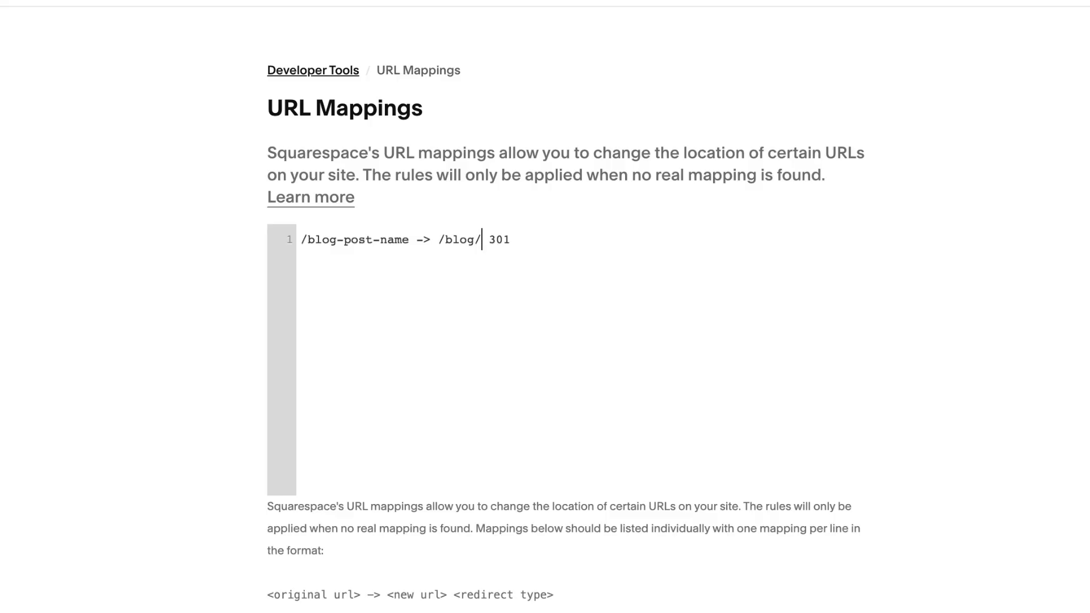
{"action": "type", "text": "blog-post-name"}
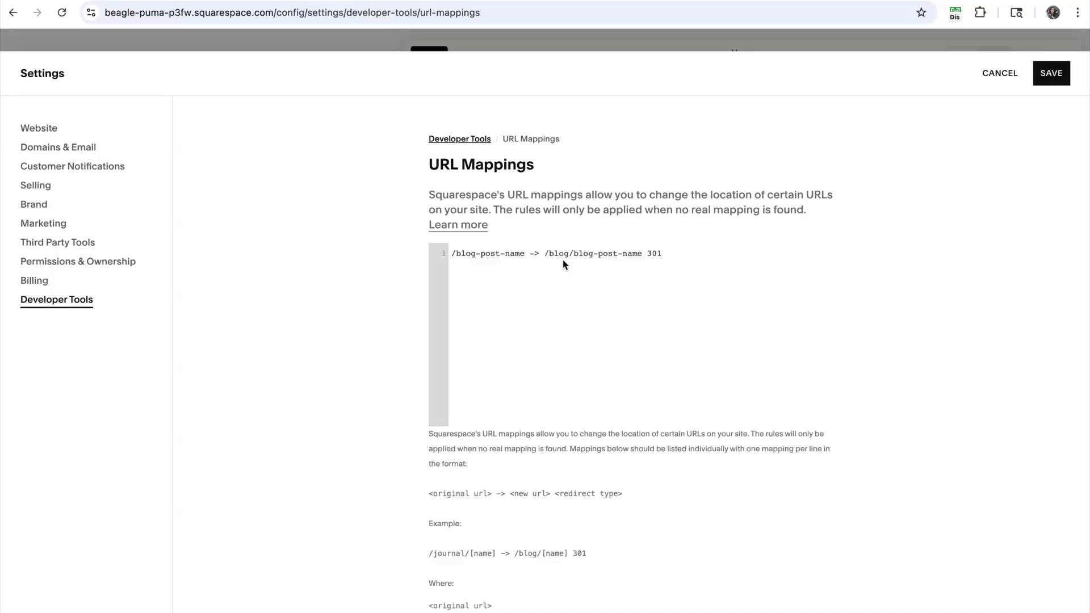
- Highlight the mapping's old and new addresses for review and save the URL mappings
{"action": "left_click", "coordinate": [674, 261]}
{"action": "left_click_drag", "start_coordinate": [530, 254], "coordinate": [447, 257]}
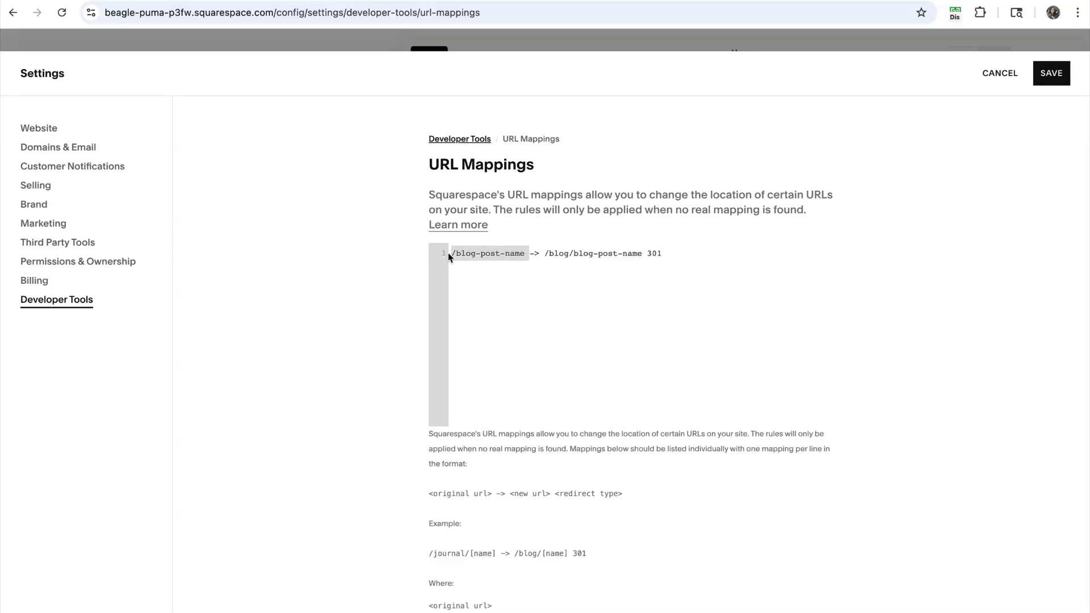
{"action": "left_click", "coordinate": [596, 250]}
{"action": "left_click_drag", "start_coordinate": [642, 254], "coordinate": [538, 264]}
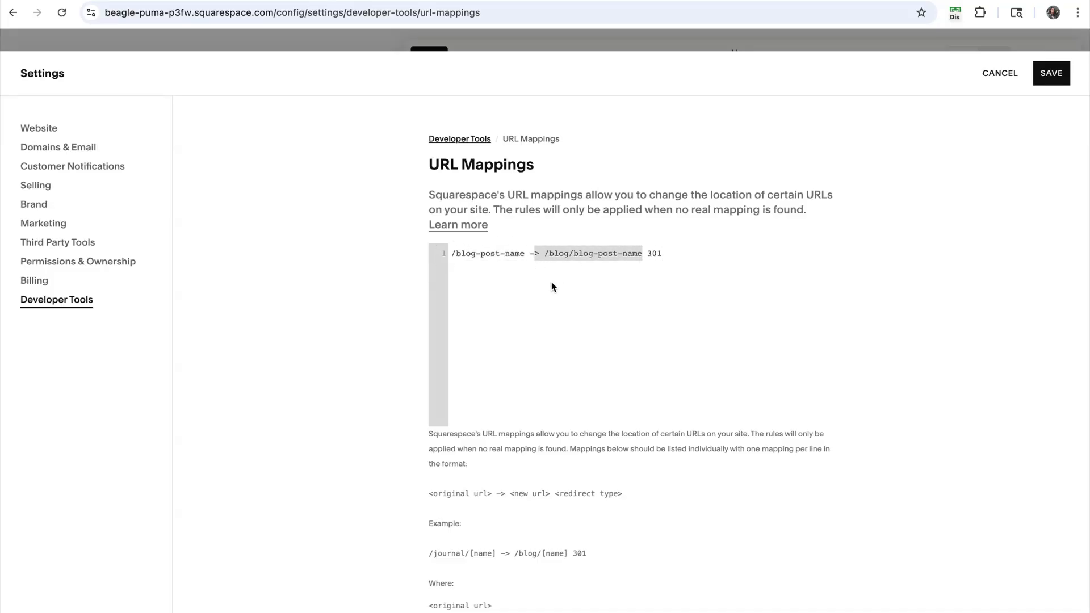
{"action": "left_click", "coordinate": [718, 268]}
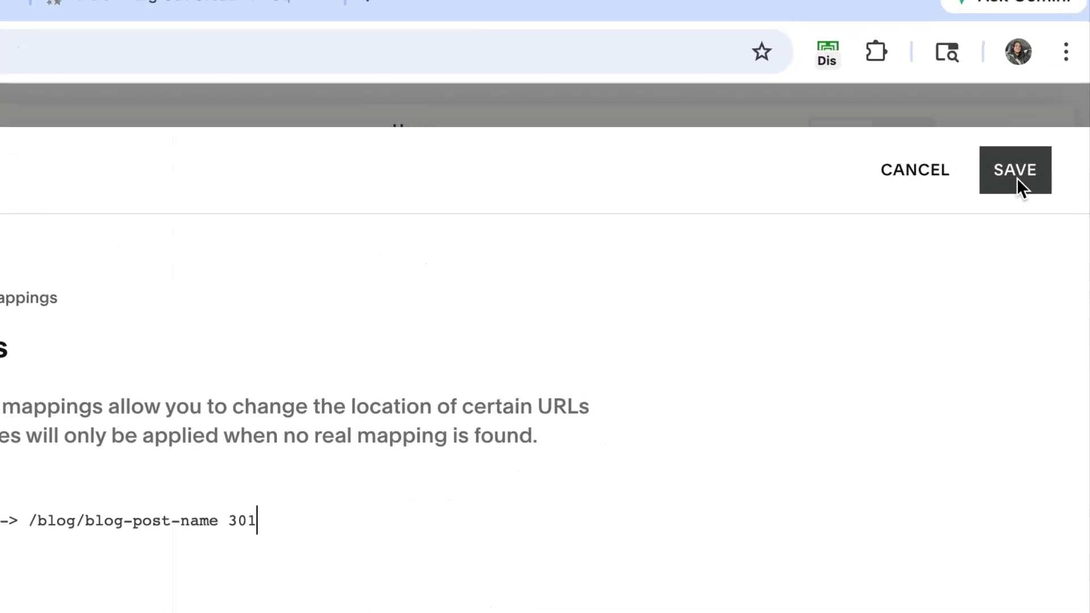
{"action": "left_click", "coordinate": [1017, 178]}
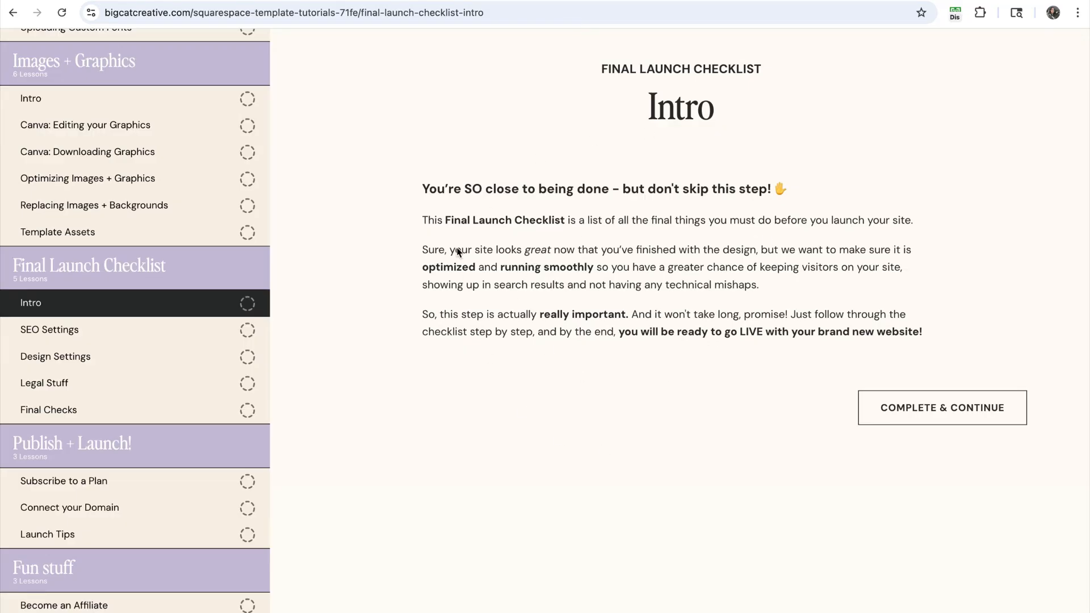
- Open the SEO Settings lesson of the Final Launch Checklist in the Big Cat Creative template tutorials
{"action": "left_click", "coordinate": [67, 333]}
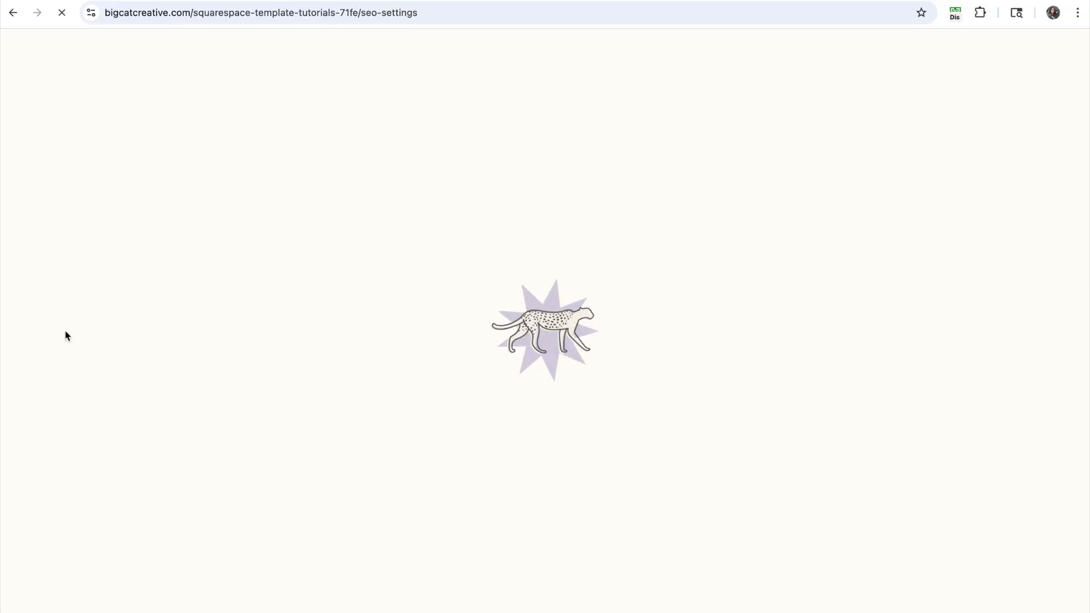
- Skim the SEO Settings lesson's sections on adding a site title and SEO descriptions
{"action": "scroll", "coordinate": [114, 386], "scroll_direction": "down", "scroll_amount": 5}
{"action": "scroll", "coordinate": [364, 387], "scroll_direction": "down", "scroll_amount": 5}
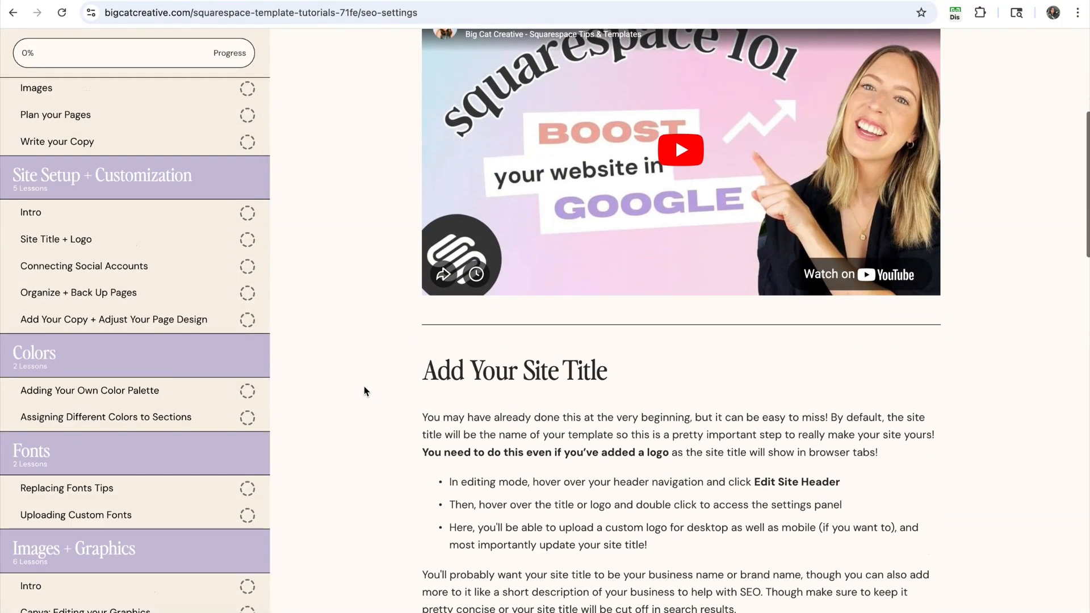
{"action": "scroll", "coordinate": [365, 386], "scroll_direction": "down", "scroll_amount": 13}
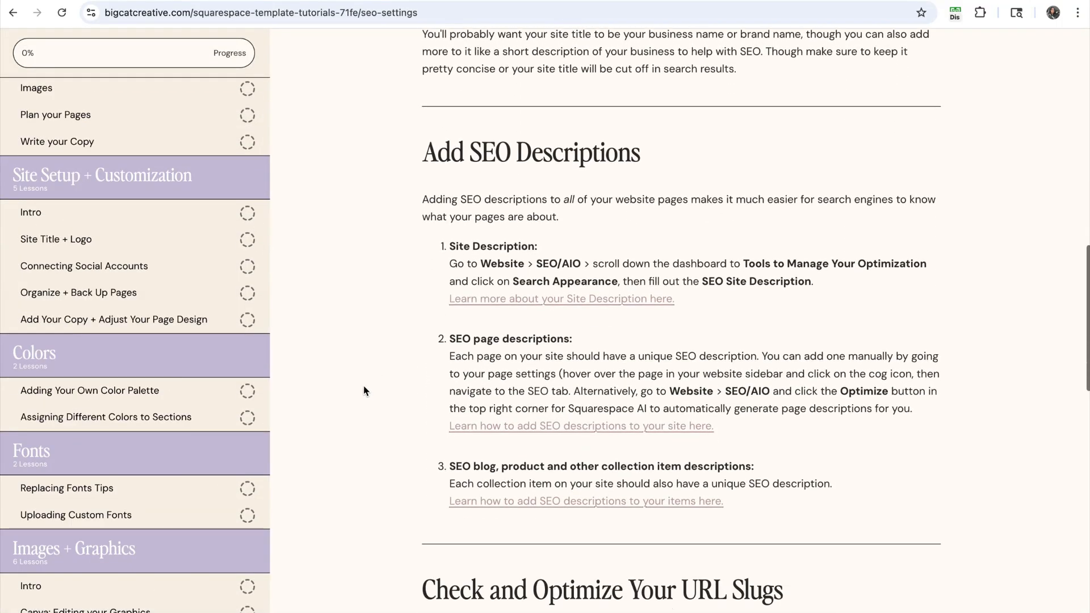
{"action": "scroll", "coordinate": [364, 387], "scroll_direction": "up", "scroll_amount": 13}
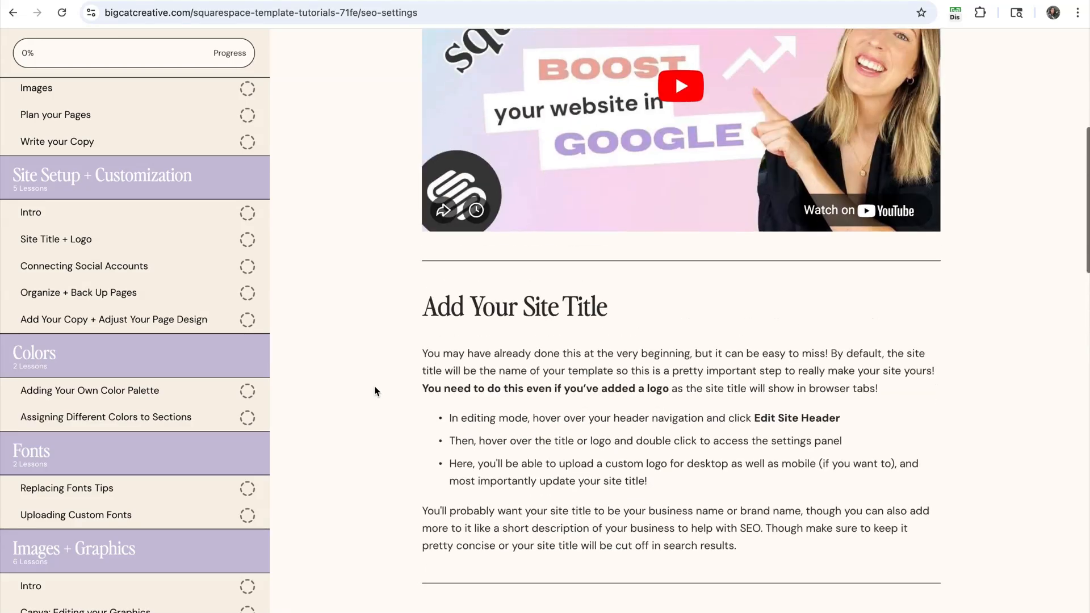
{"action": "scroll", "coordinate": [376, 388], "scroll_direction": "up", "scroll_amount": 4}
- Open the Final Checks lesson of the Final Launch Checklist and read through its pre-launch checks
{"action": "scroll", "coordinate": [148, 406], "scroll_direction": "down", "scroll_amount": 6}
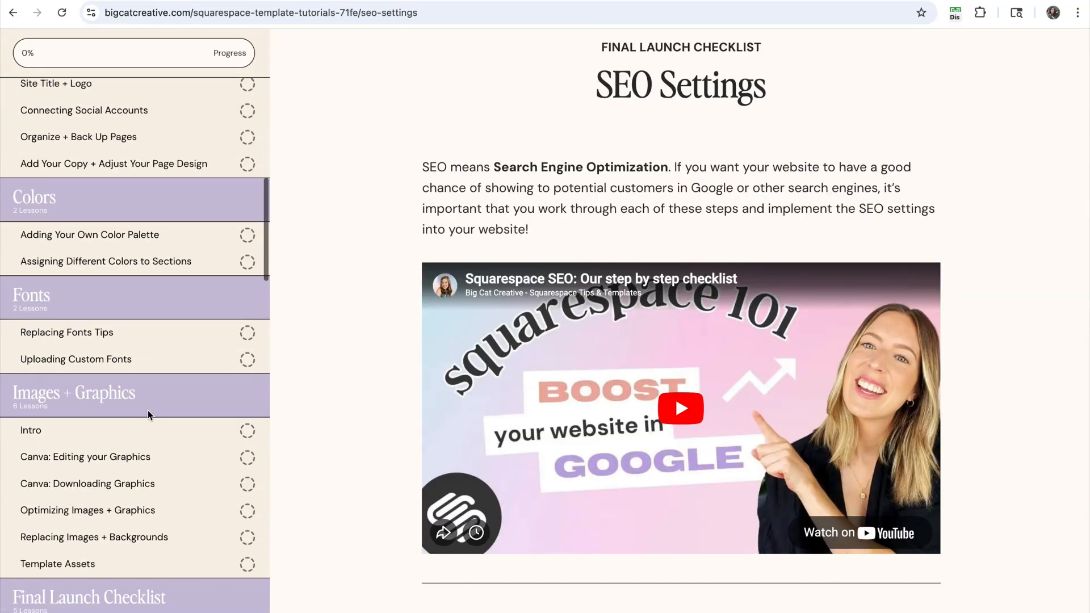
{"action": "scroll", "coordinate": [155, 415], "scroll_direction": "down", "scroll_amount": 3}
{"action": "left_click", "coordinate": [92, 402]}
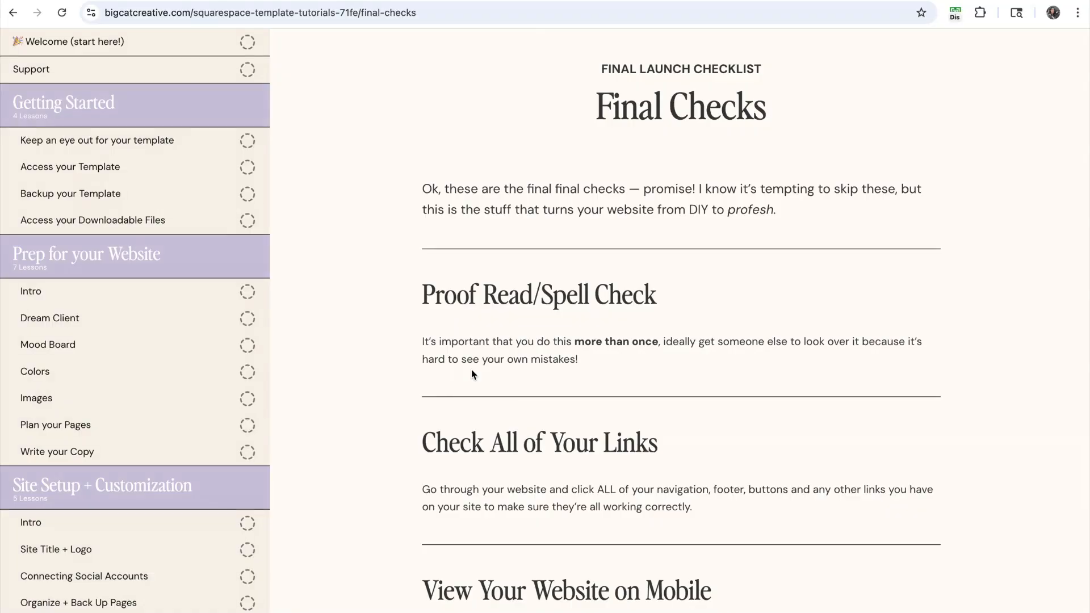
{"action": "scroll", "coordinate": [471, 369], "scroll_direction": "down", "scroll_amount": 3}
{"action": "scroll", "coordinate": [471, 374], "scroll_direction": "down", "scroll_amount": 5}
{"action": "scroll", "coordinate": [474, 378], "scroll_direction": "up", "scroll_amount": 4}
{"action": "scroll", "coordinate": [476, 377], "scroll_direction": "up", "scroll_amount": 4}
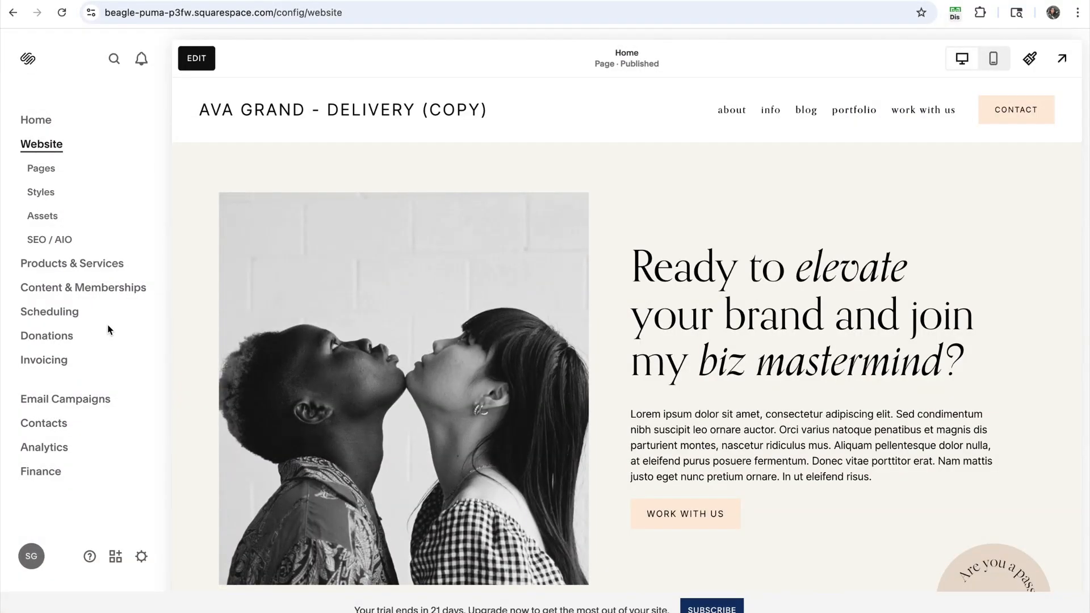
- Search the Squarespace site's settings for billing and open the trial subscription of the website
{"action": "type", "text": "/"}
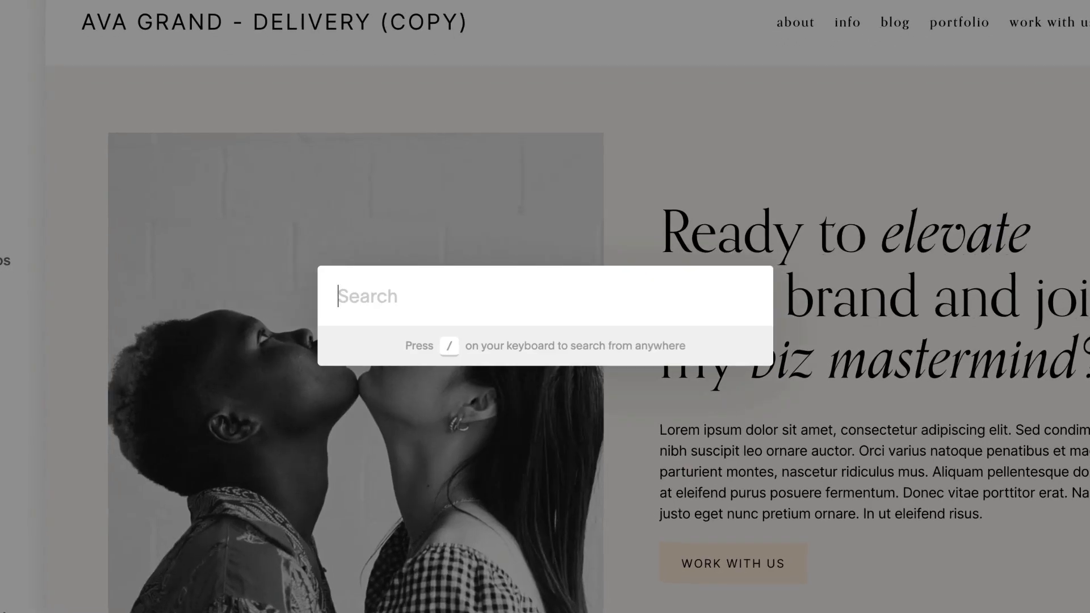
{"action": "type", "text": "billing"}
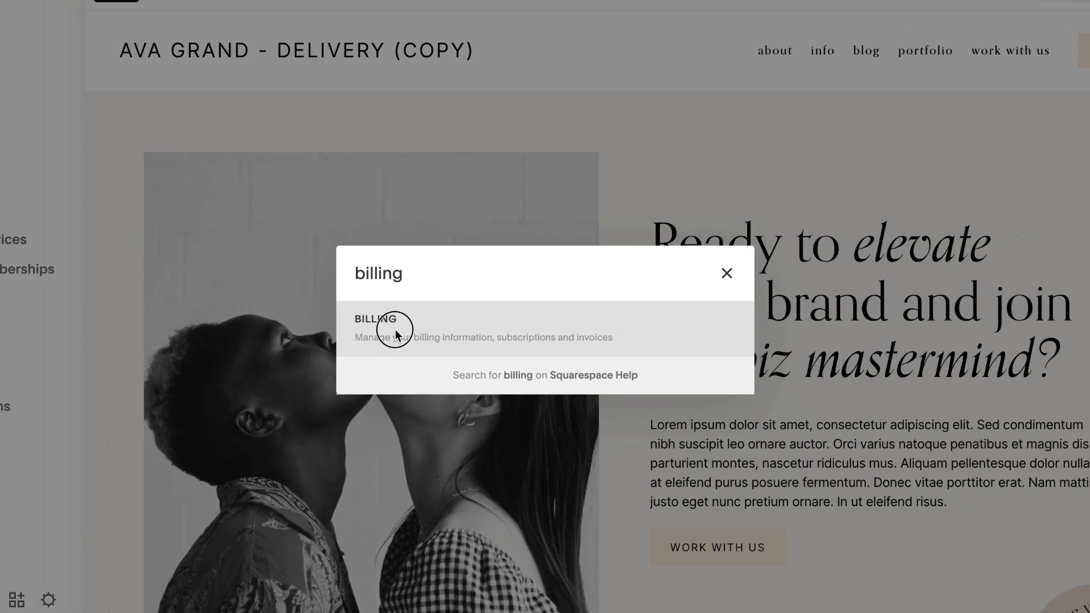
{"action": "left_click", "coordinate": [396, 334]}
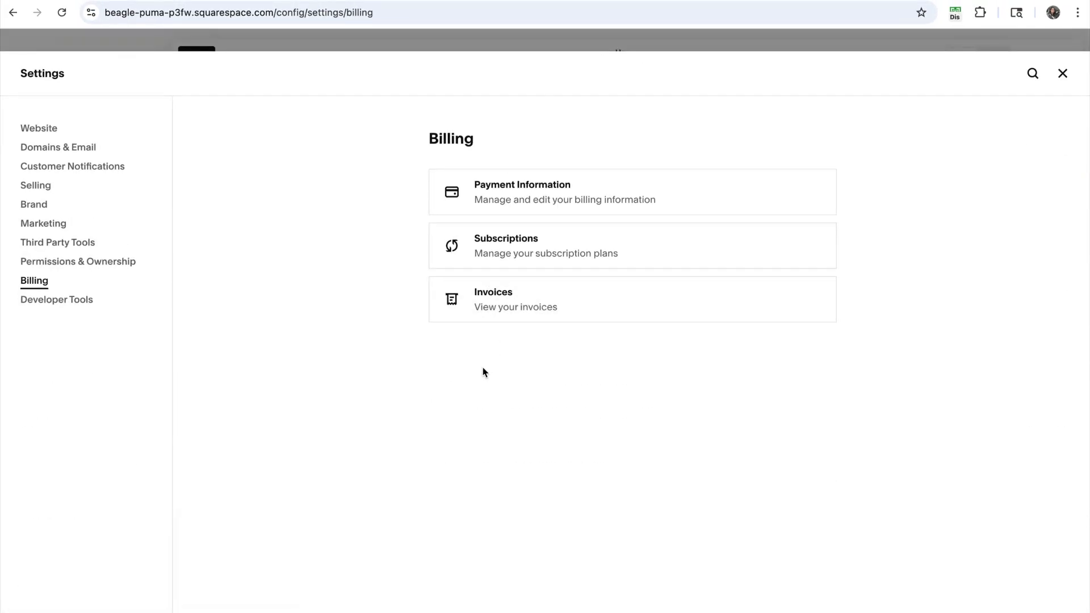
{"action": "left_click", "coordinate": [505, 253]}
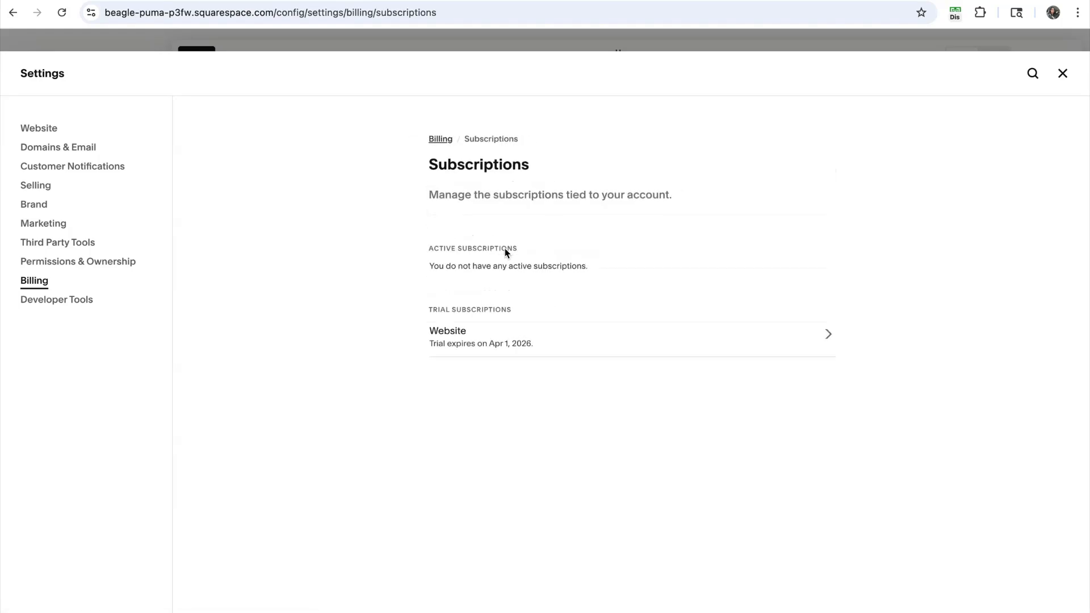
{"action": "left_click", "coordinate": [435, 340]}
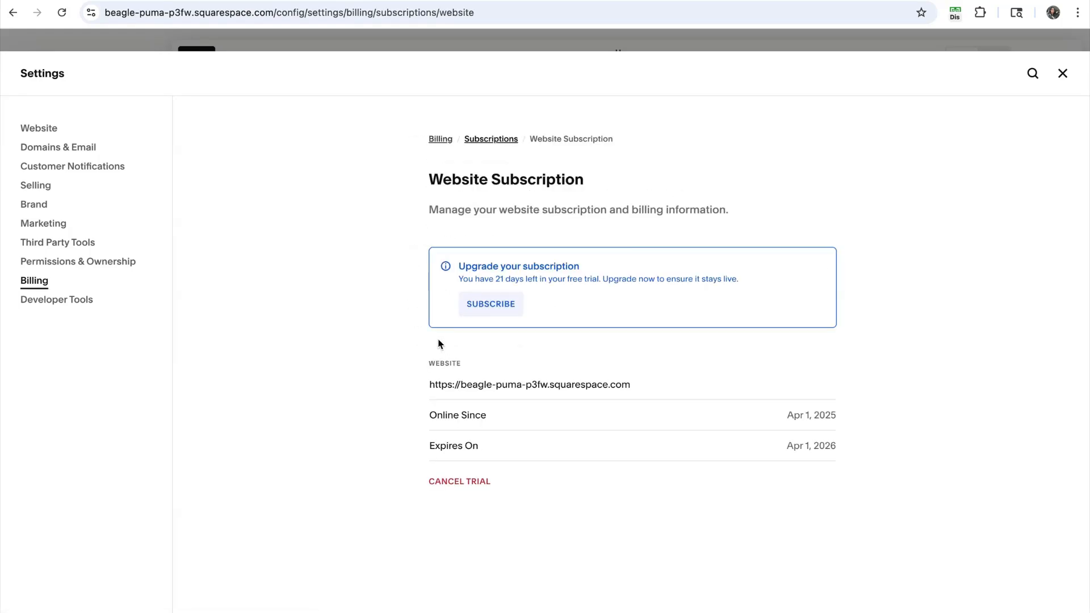
- View the available subscription plans and their features for the website, leaving the plan selection and settings without choosing one
{"action": "left_click", "coordinate": [502, 312]}
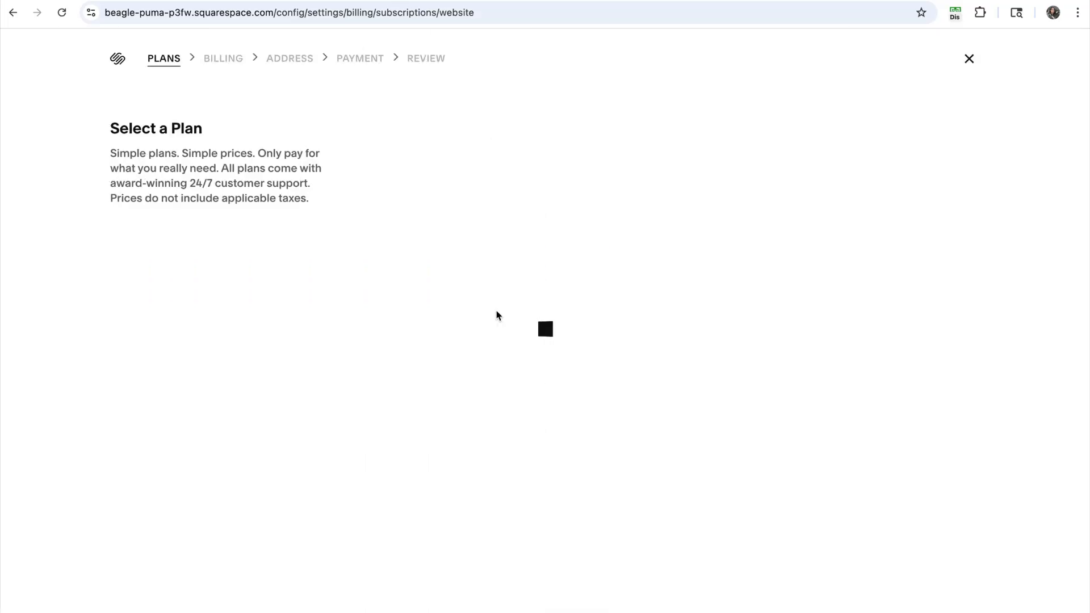
{"action": "scroll", "coordinate": [562, 346], "scroll_direction": "down", "scroll_amount": 13}
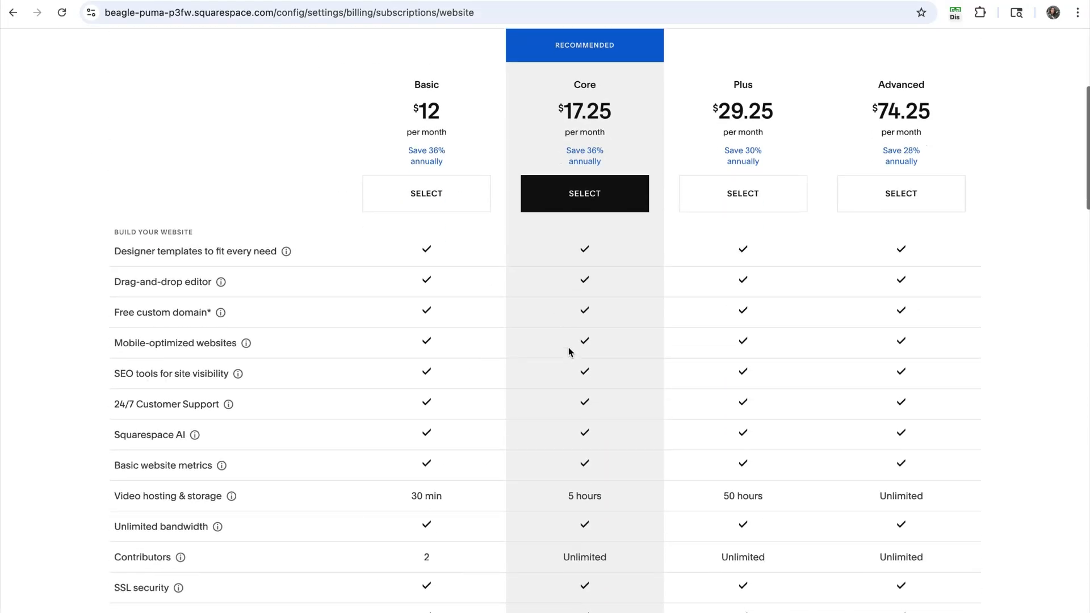
{"action": "scroll", "coordinate": [570, 352], "scroll_direction": "up", "scroll_amount": 12}
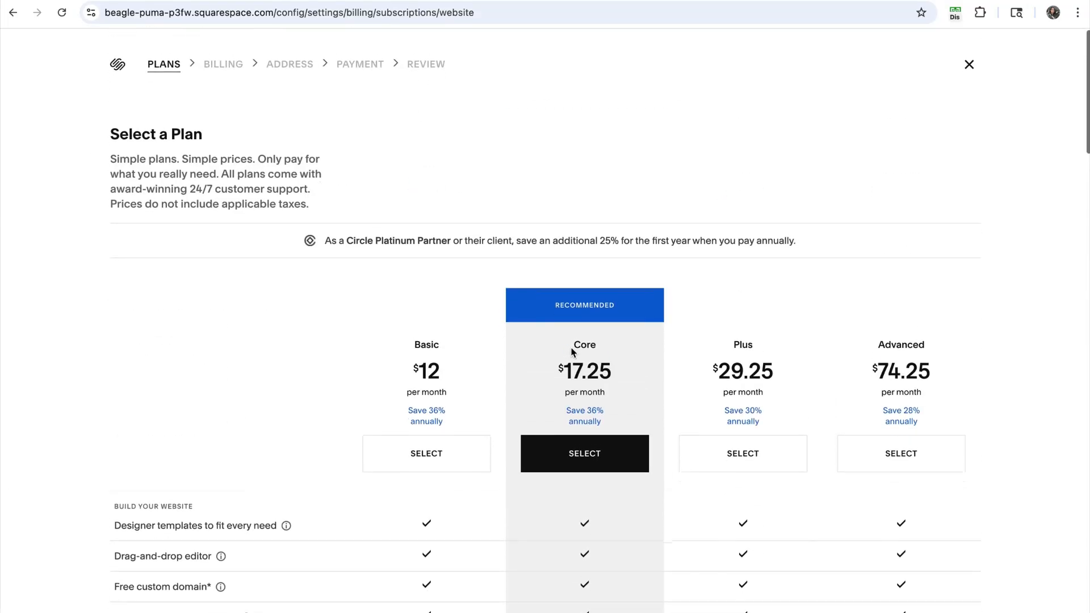
{"action": "left_click", "coordinate": [970, 59]}
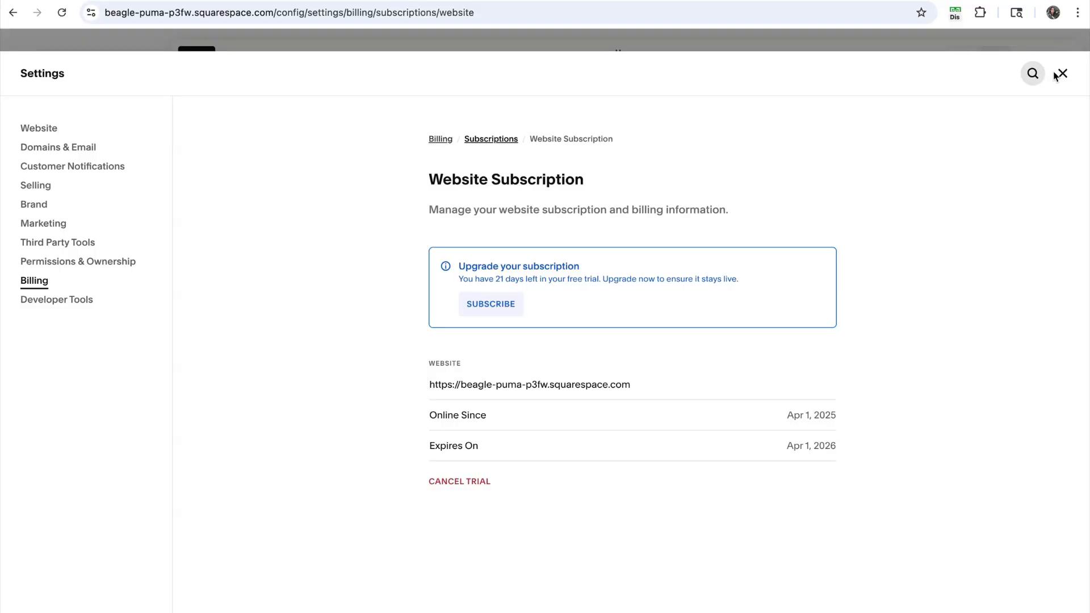
{"action": "left_click", "coordinate": [1062, 74]}
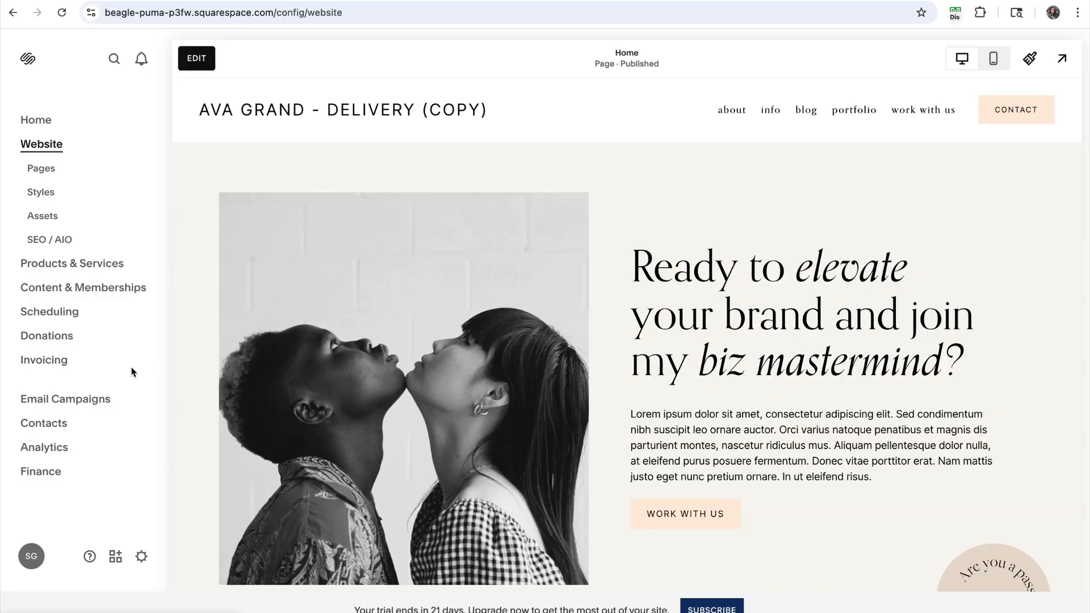
- Search the site's settings for domains and open the Domains page
{"action": "type", "text": "/"}
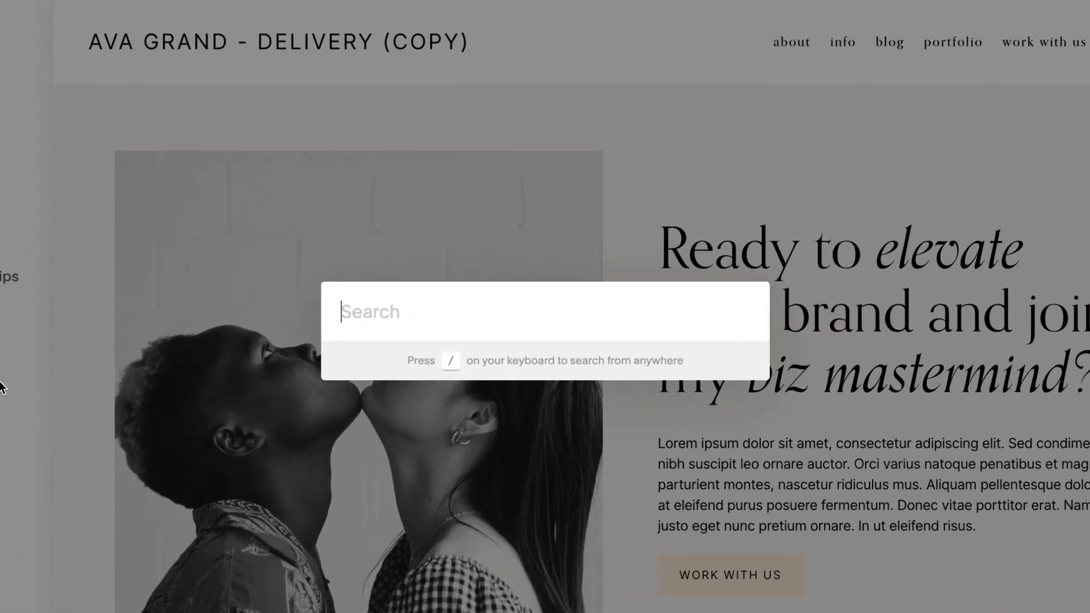
{"action": "type", "text": "domains"}
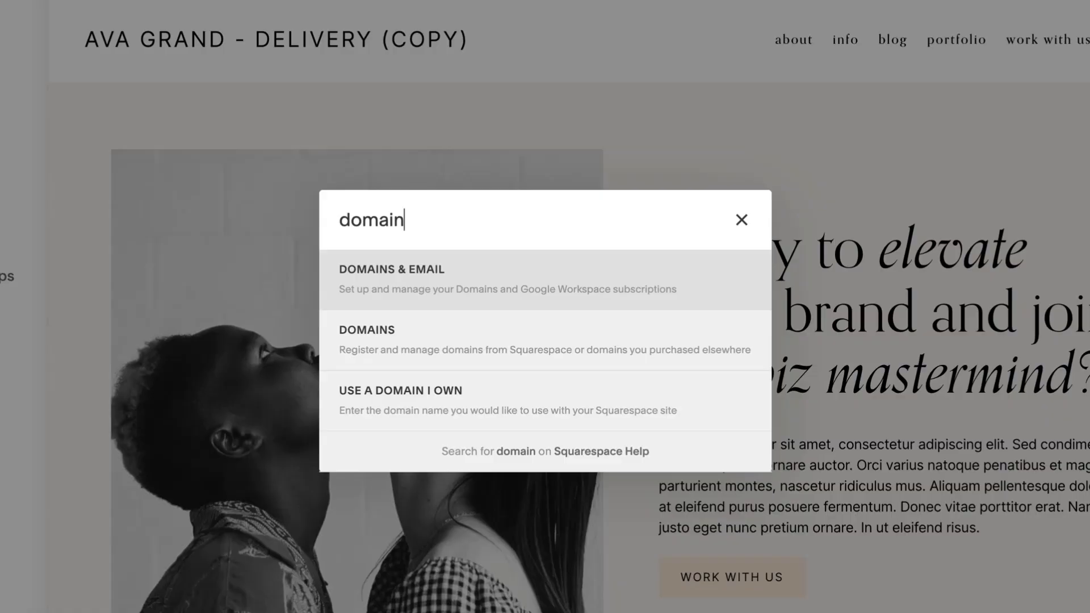
{"action": "left_click", "coordinate": [378, 332]}
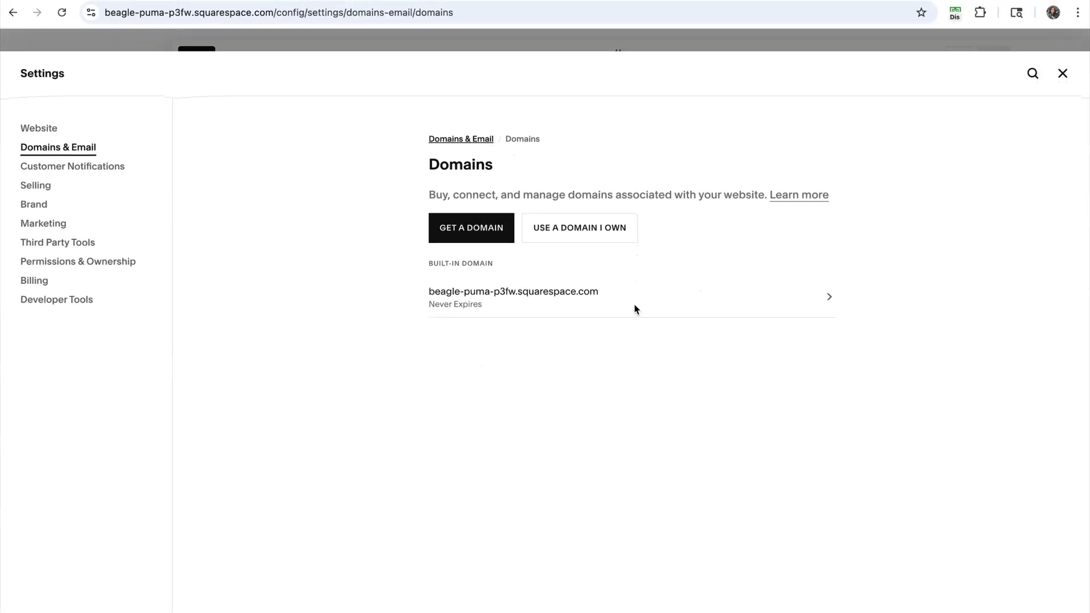
- Look up testwebsite.com as an already owned domain to view its transfer and connection options, and close the dialog
{"action": "left_click", "coordinate": [574, 232]}
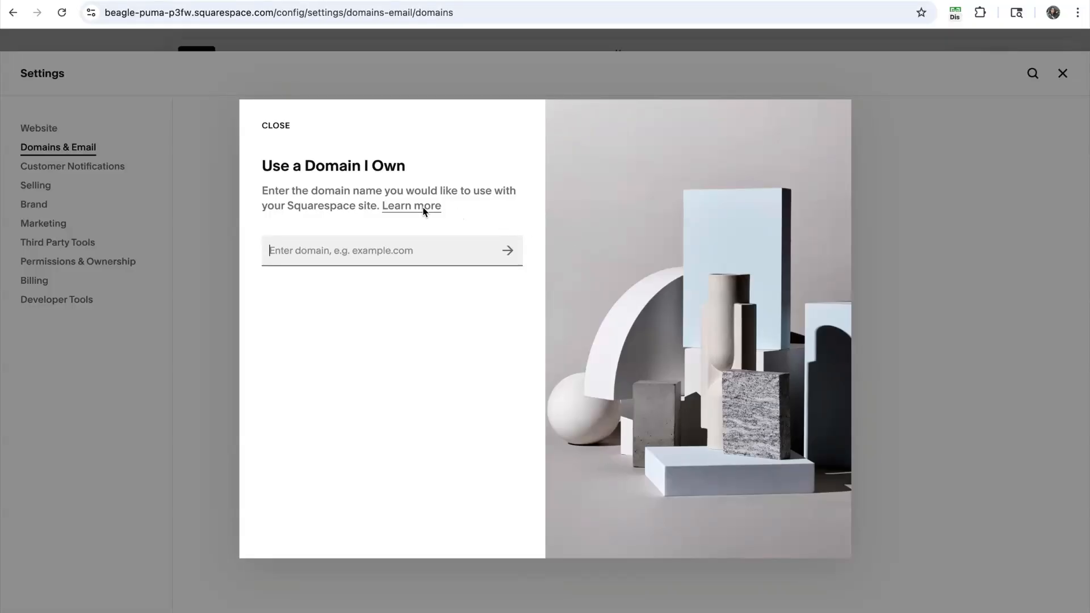
{"action": "type", "text": "testwebsite.com"}
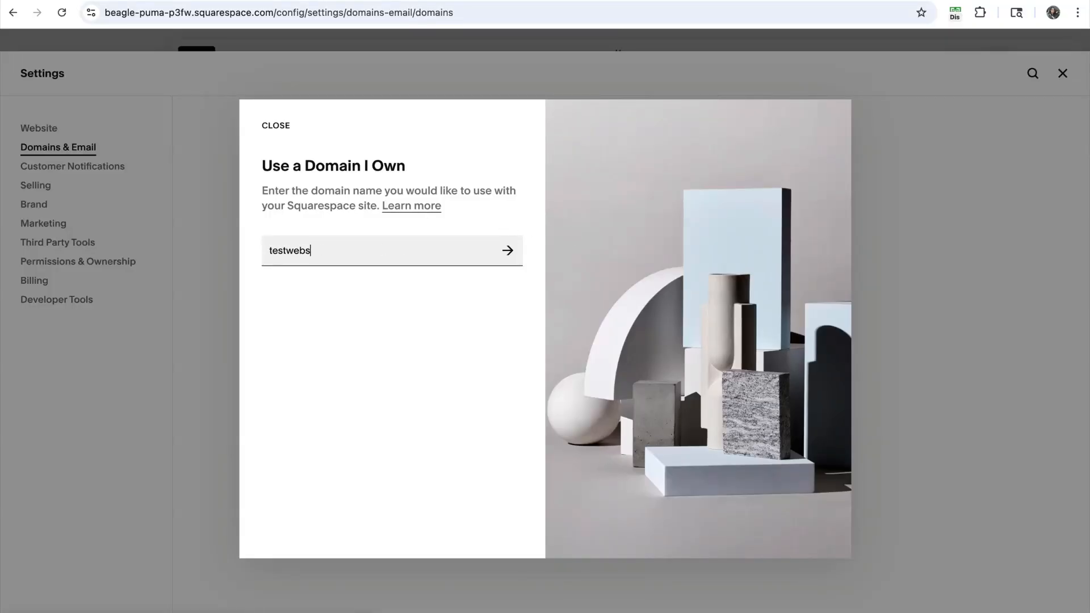
{"action": "key", "text": "Return"}
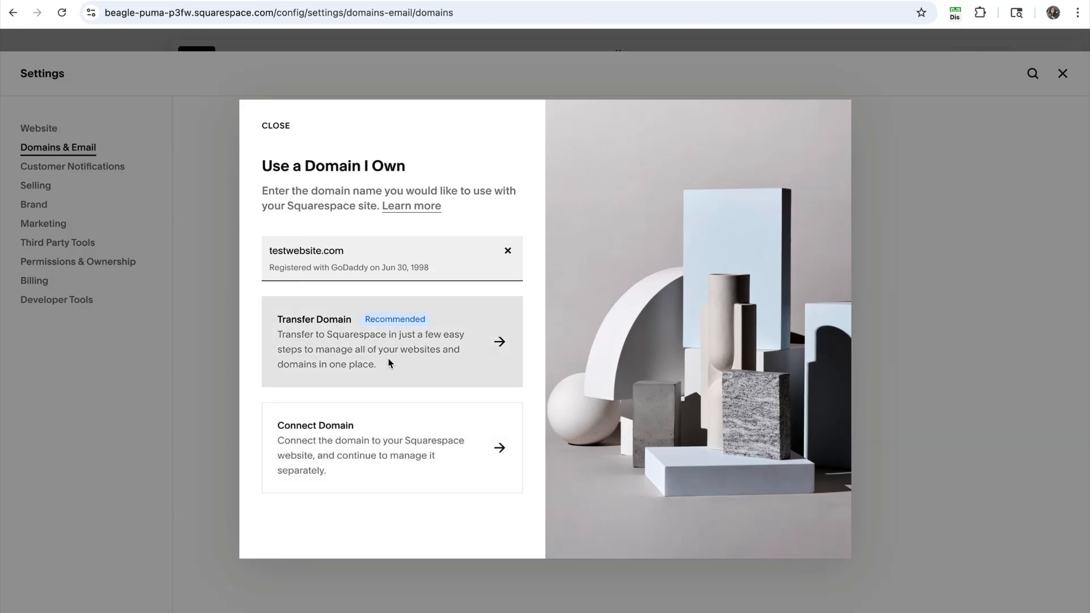
{"action": "left_click", "coordinate": [278, 127]}
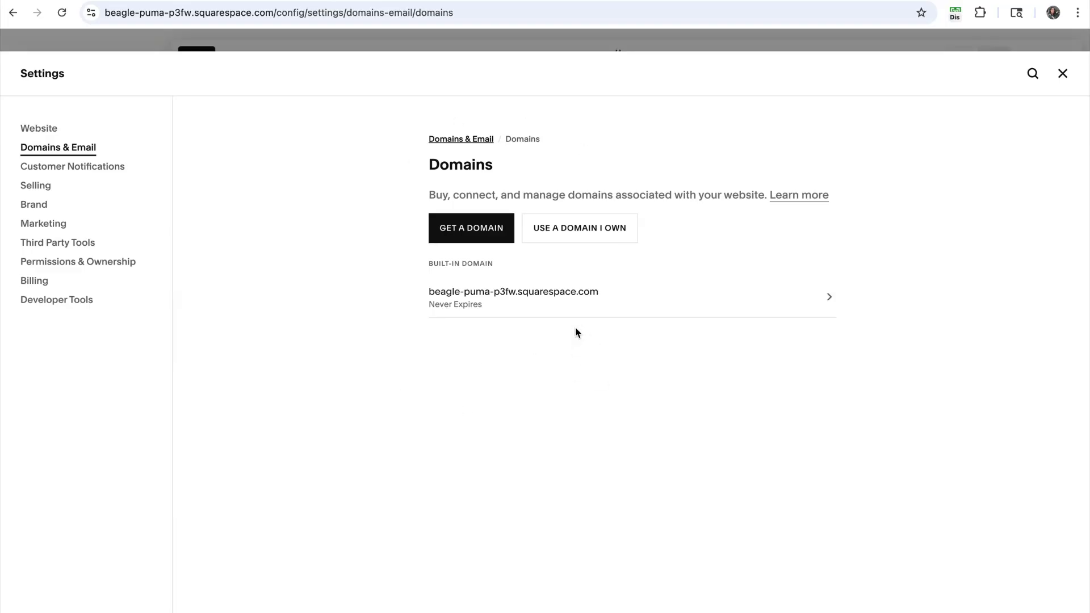
- Open the list of new domains available to purchase for the site
{"action": "left_click", "coordinate": [463, 238]}
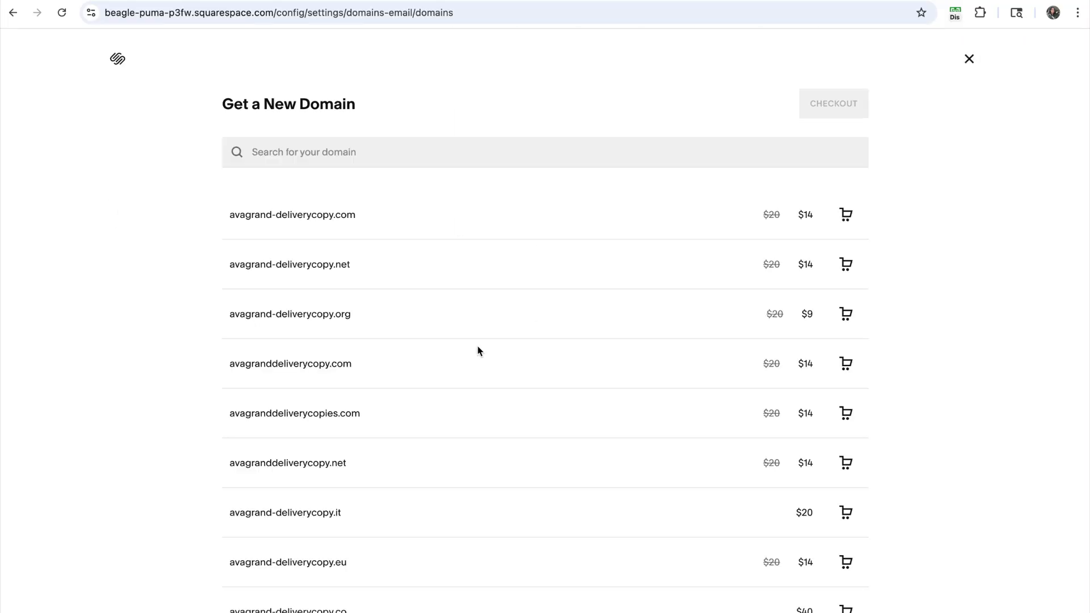